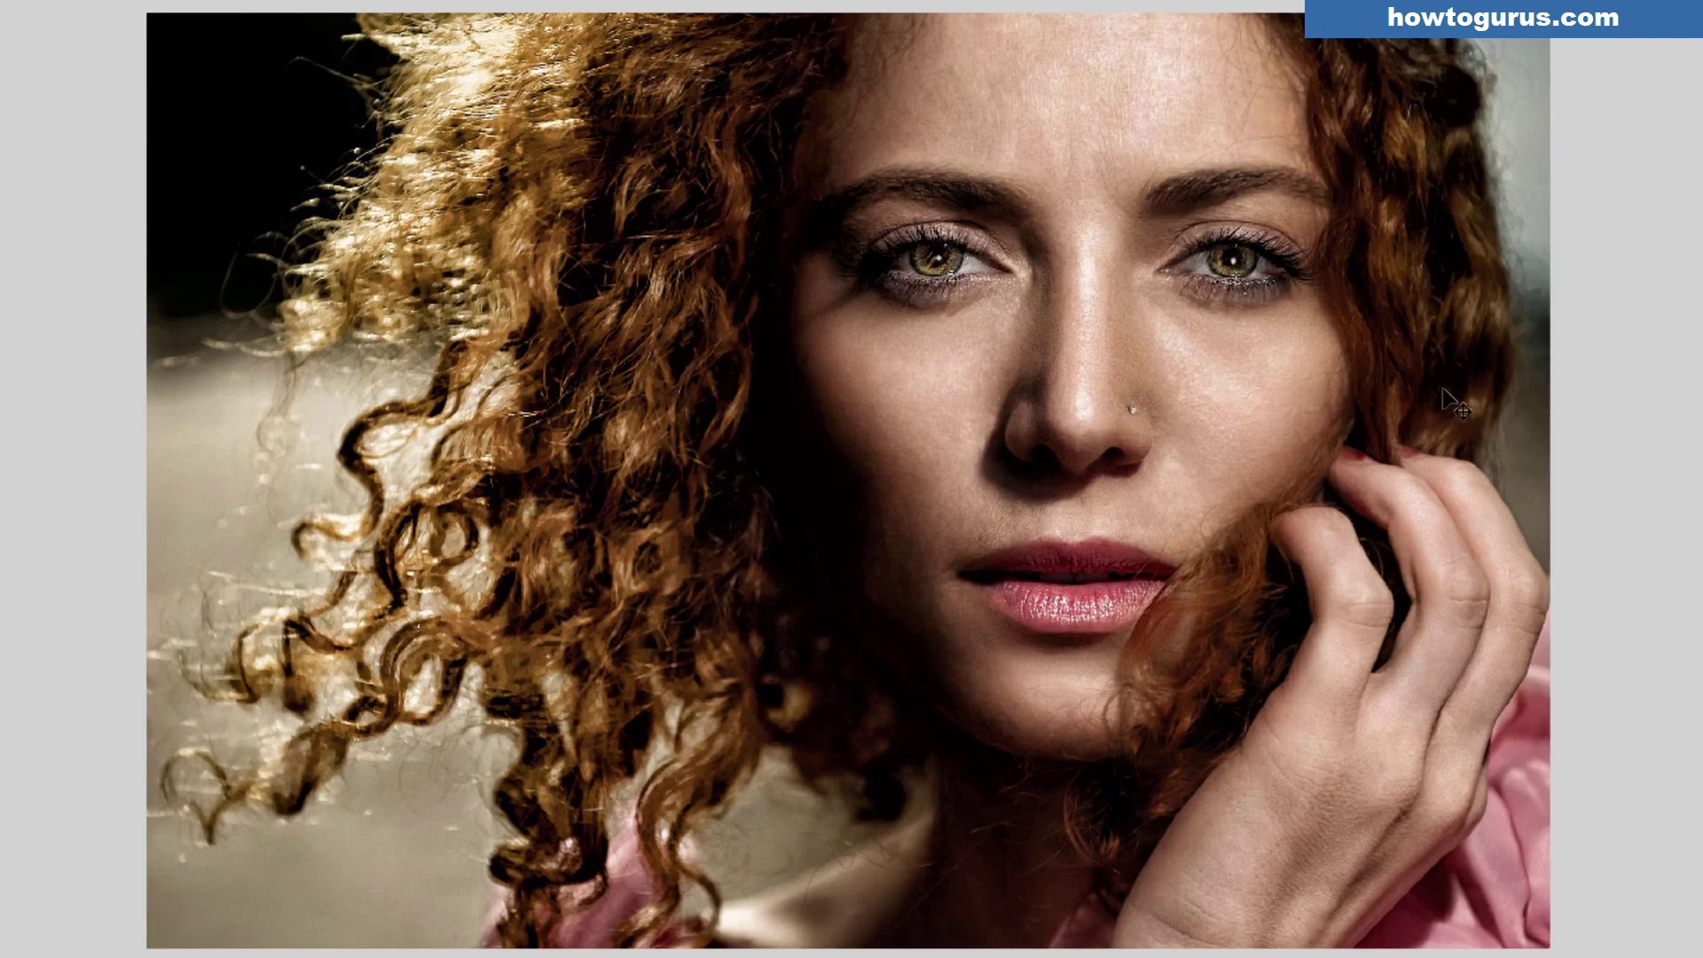
- Zoom in on the curly-haired portrait until the face and eyes fill the canvas
scroll(1125, 228, up, 5)
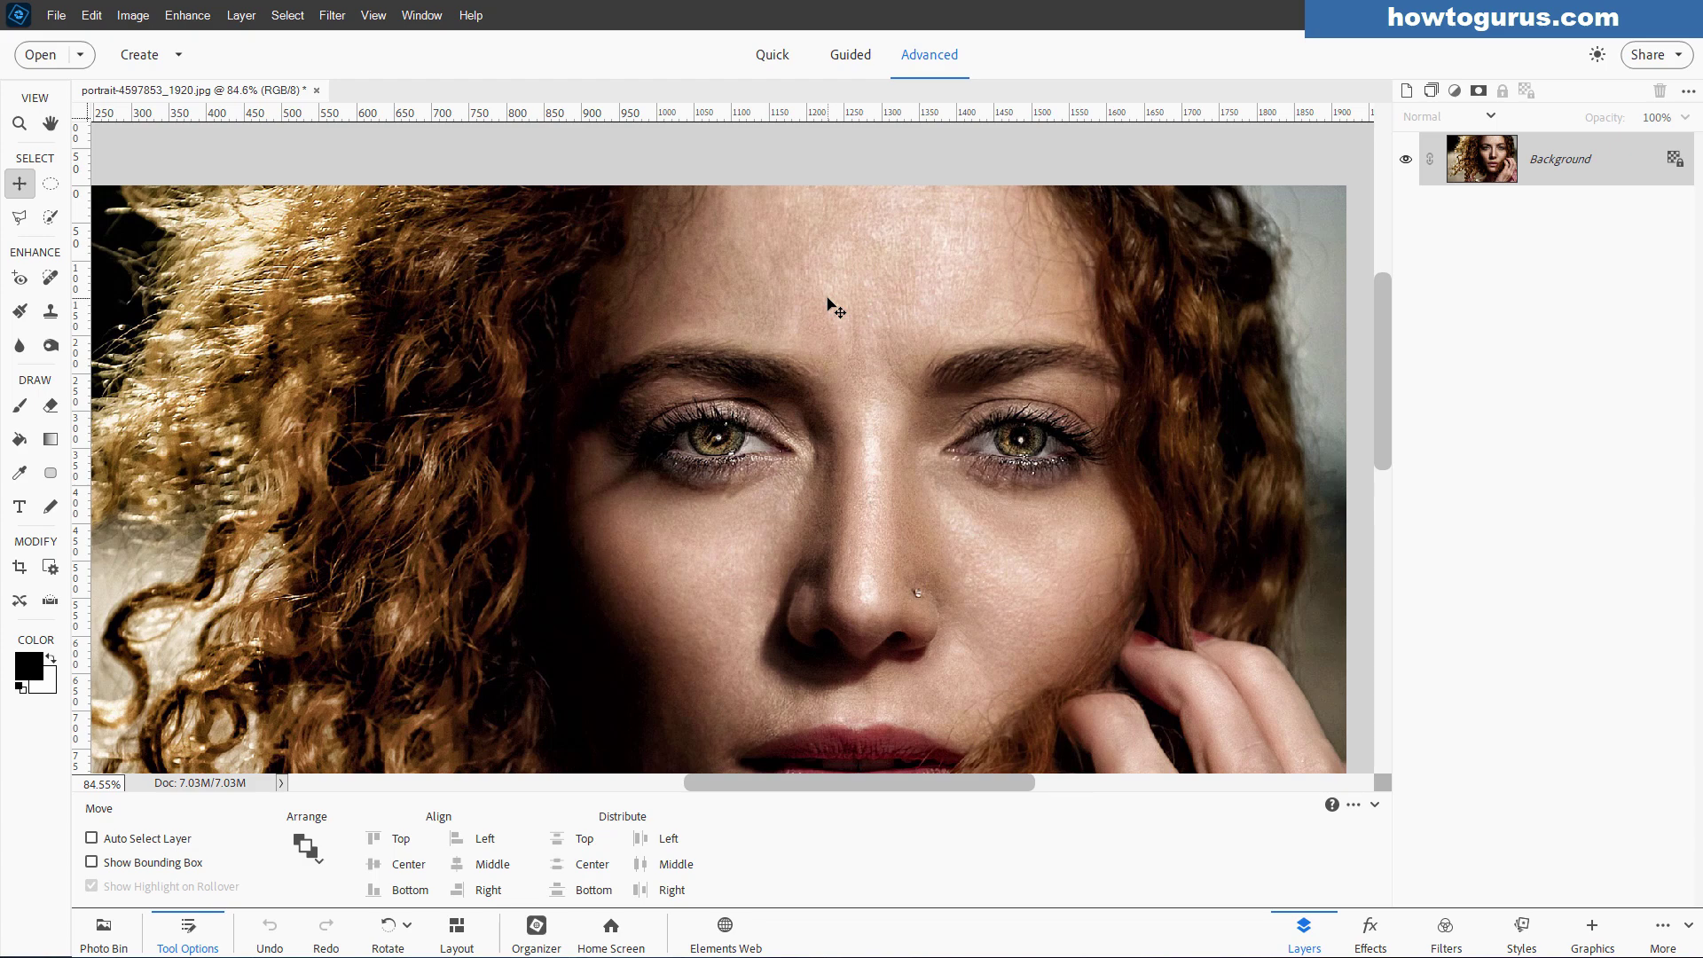
- With the Spot Healing Brush, heal about nine small blemishes across the forehead
click(49, 279)
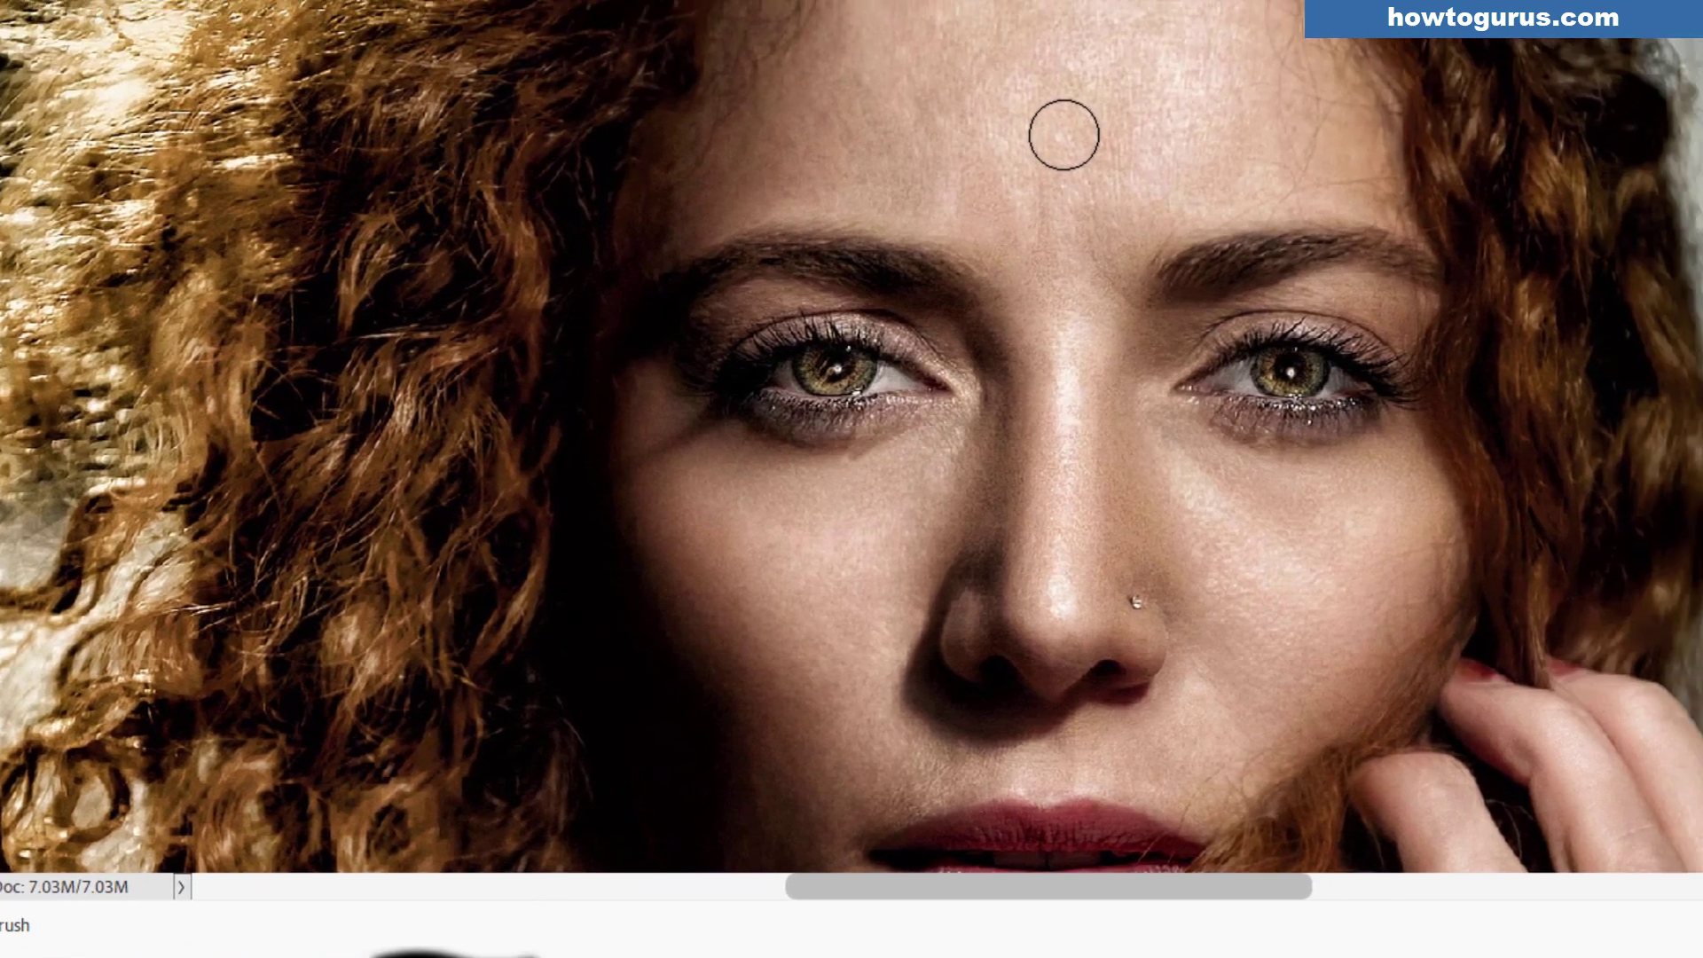
click(1304, 0)
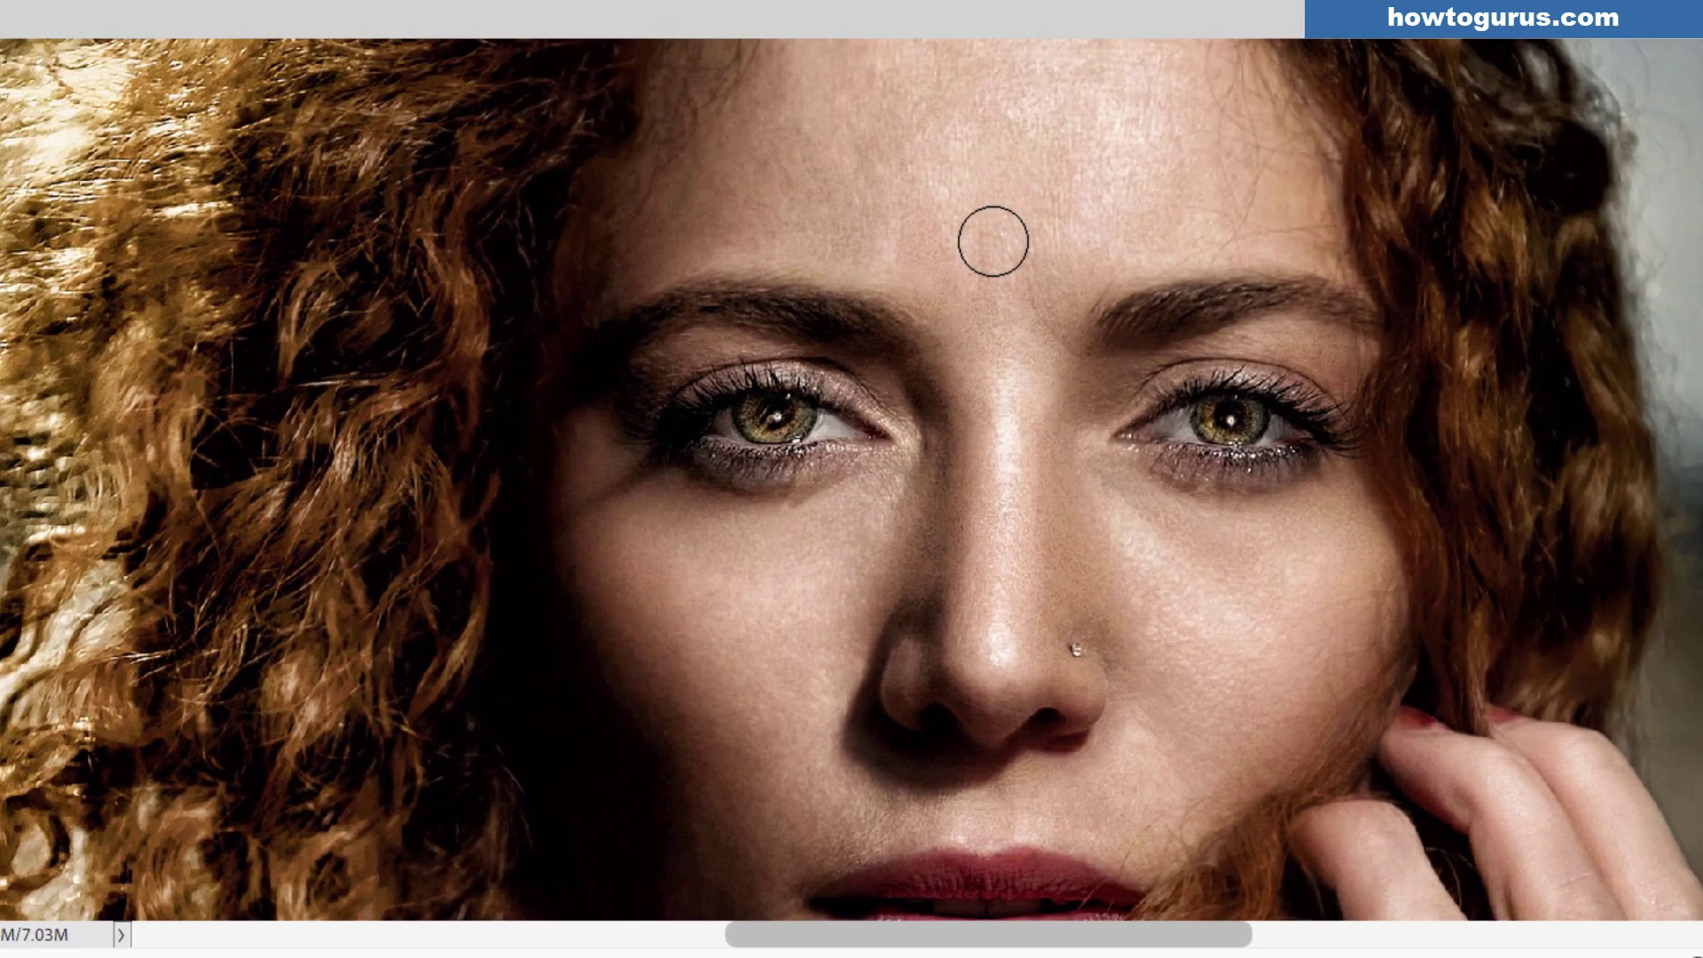
click(936, 193)
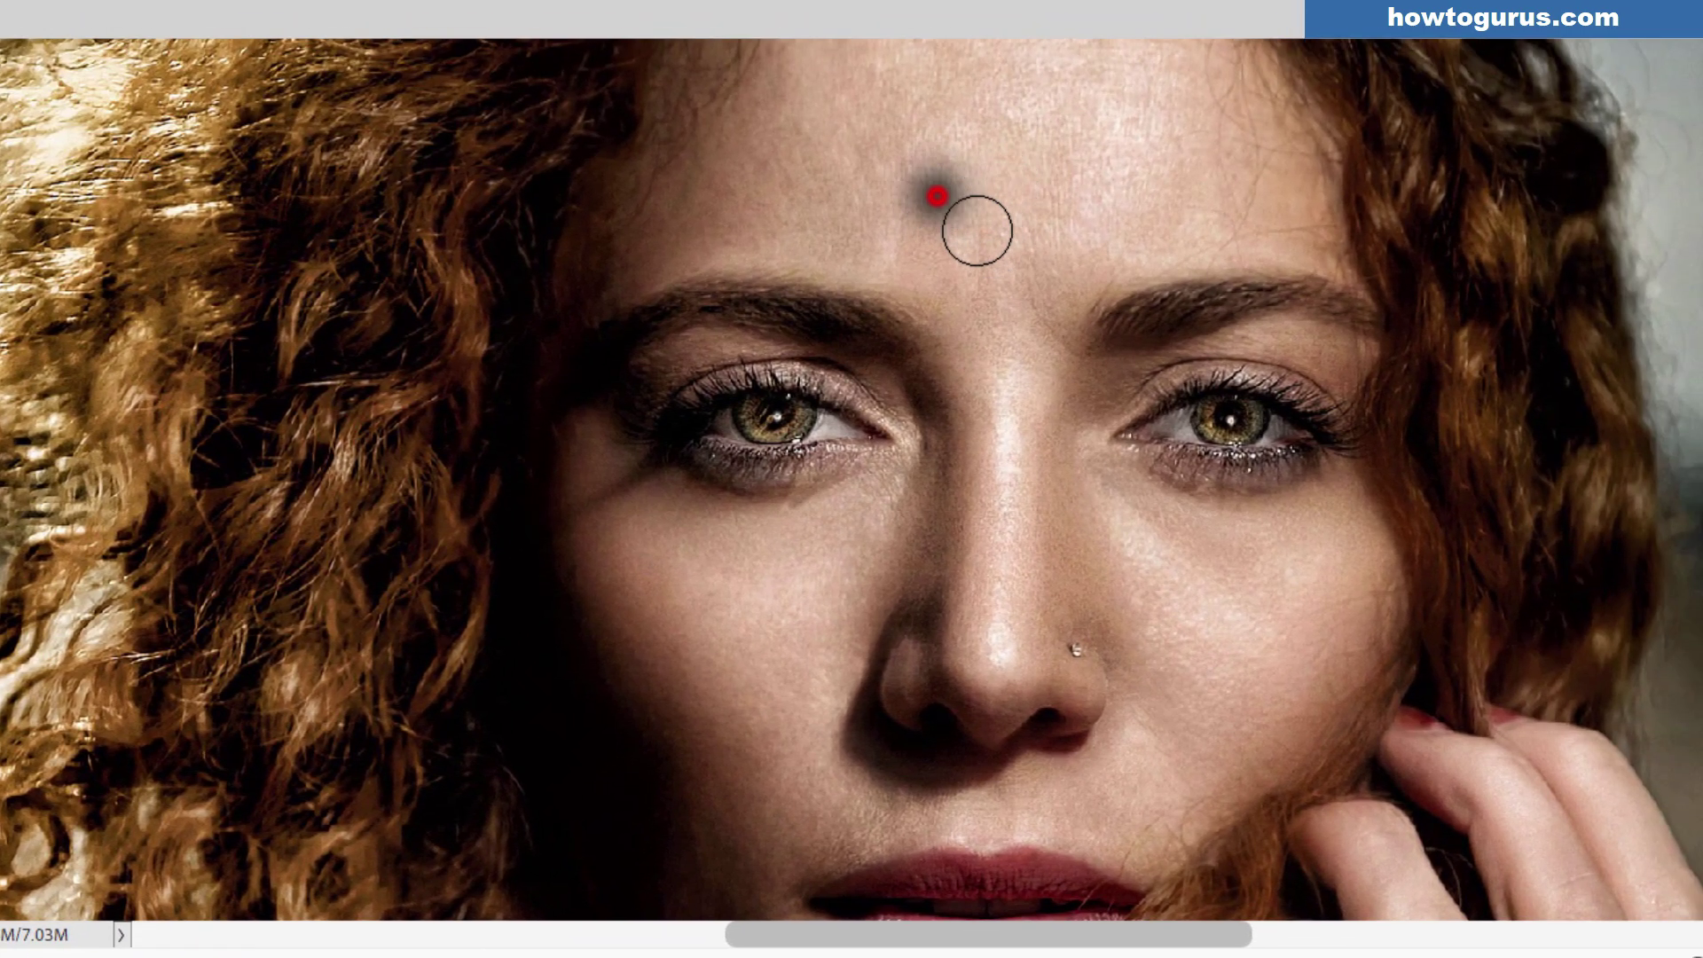
click(917, 125)
click(870, 160)
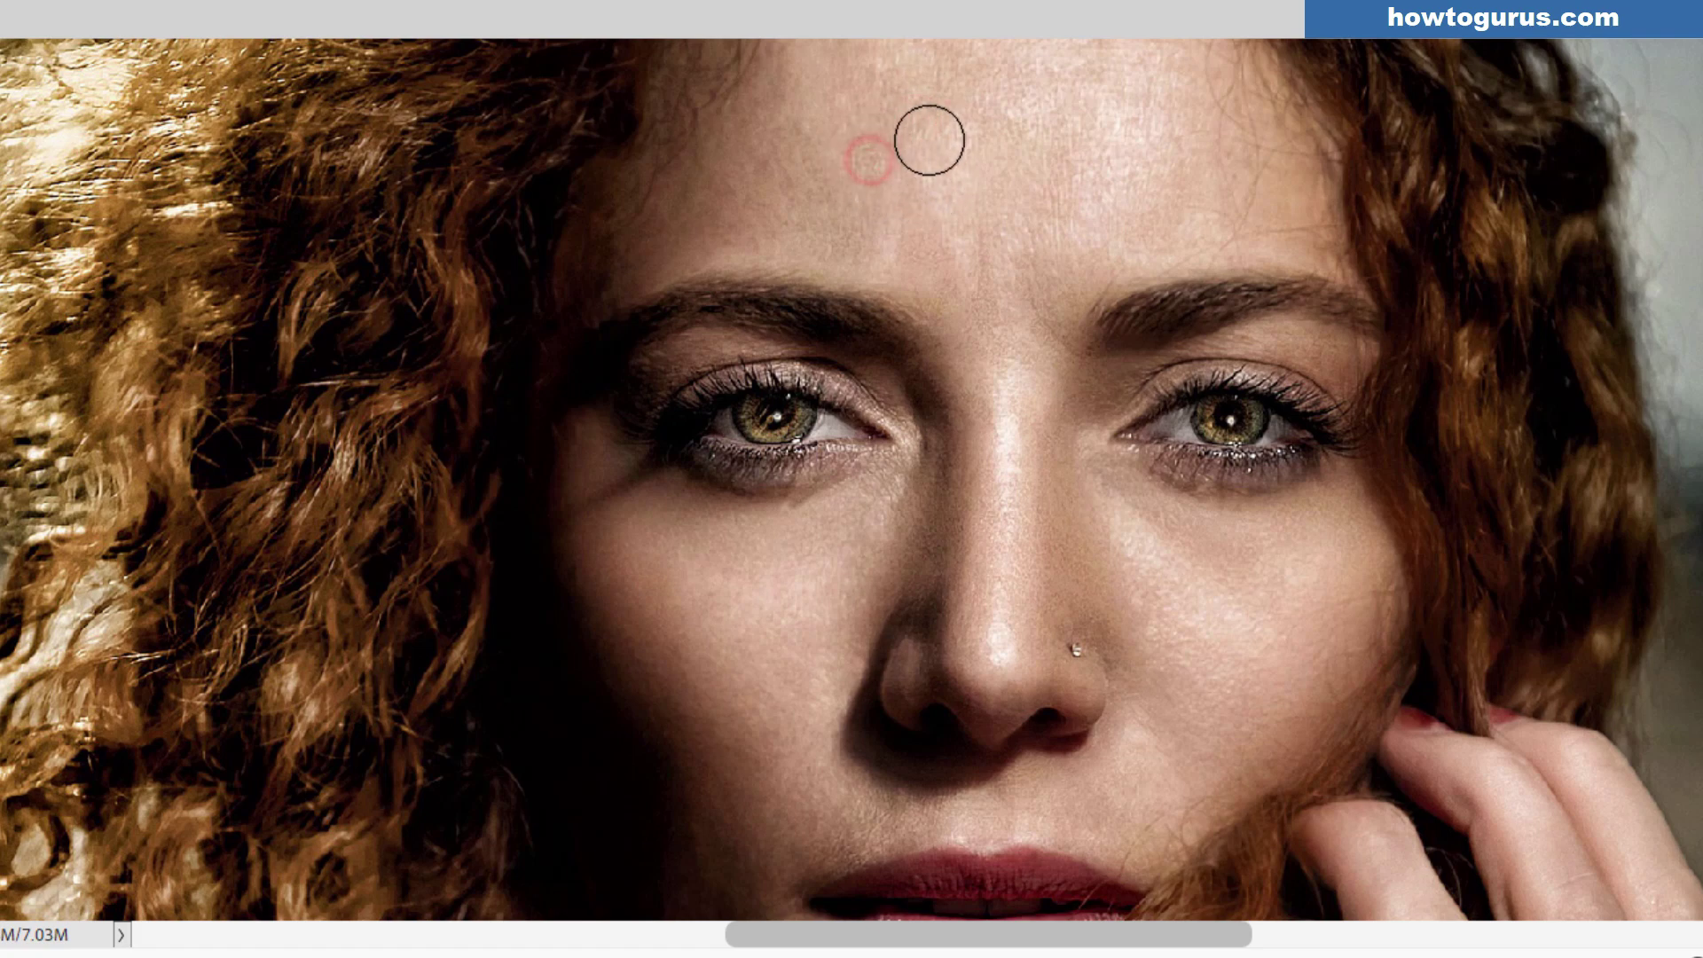
click(870, 78)
click(801, 134)
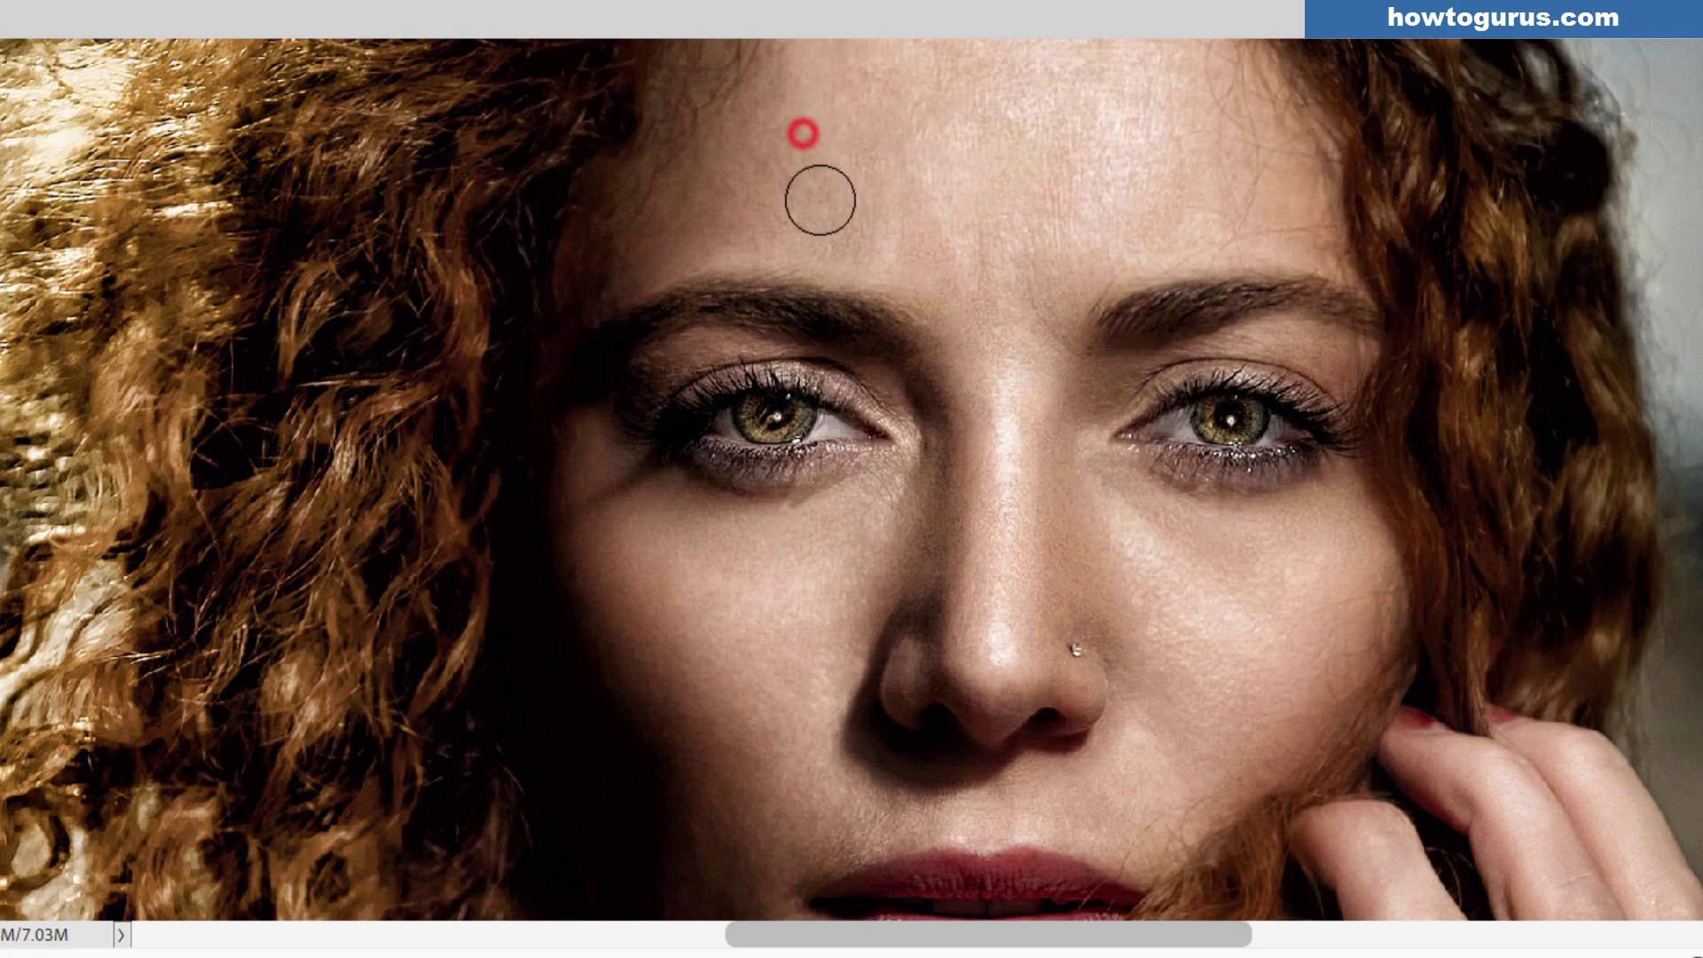
click(817, 194)
click(807, 140)
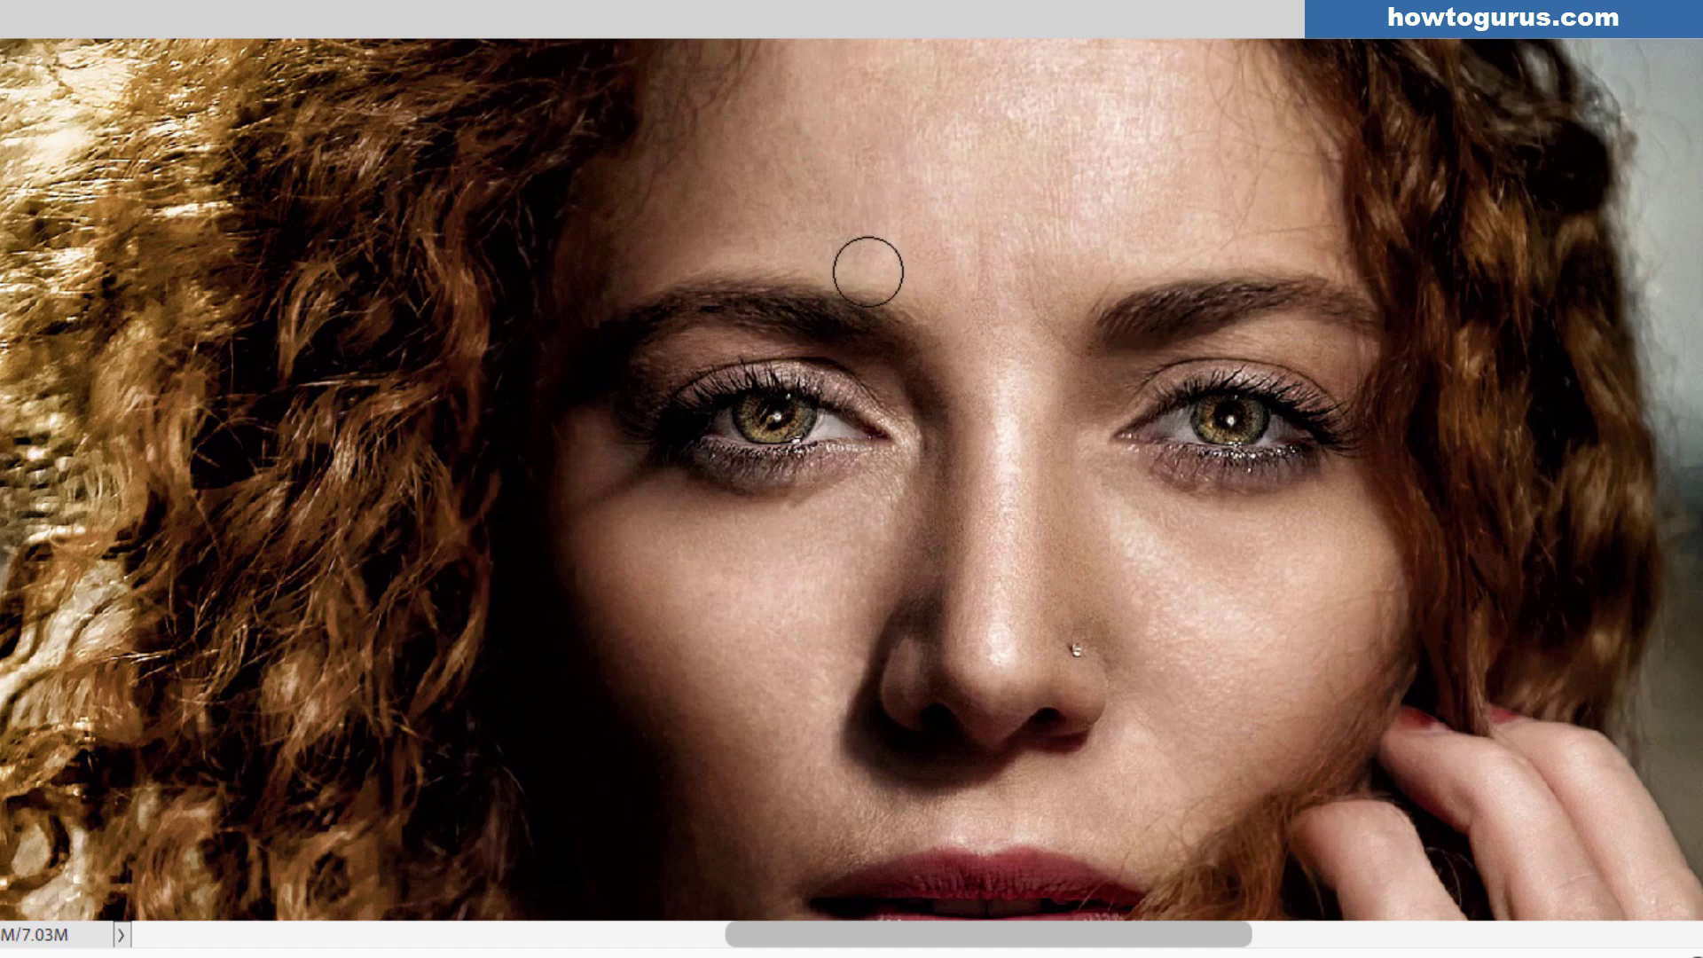
click(849, 242)
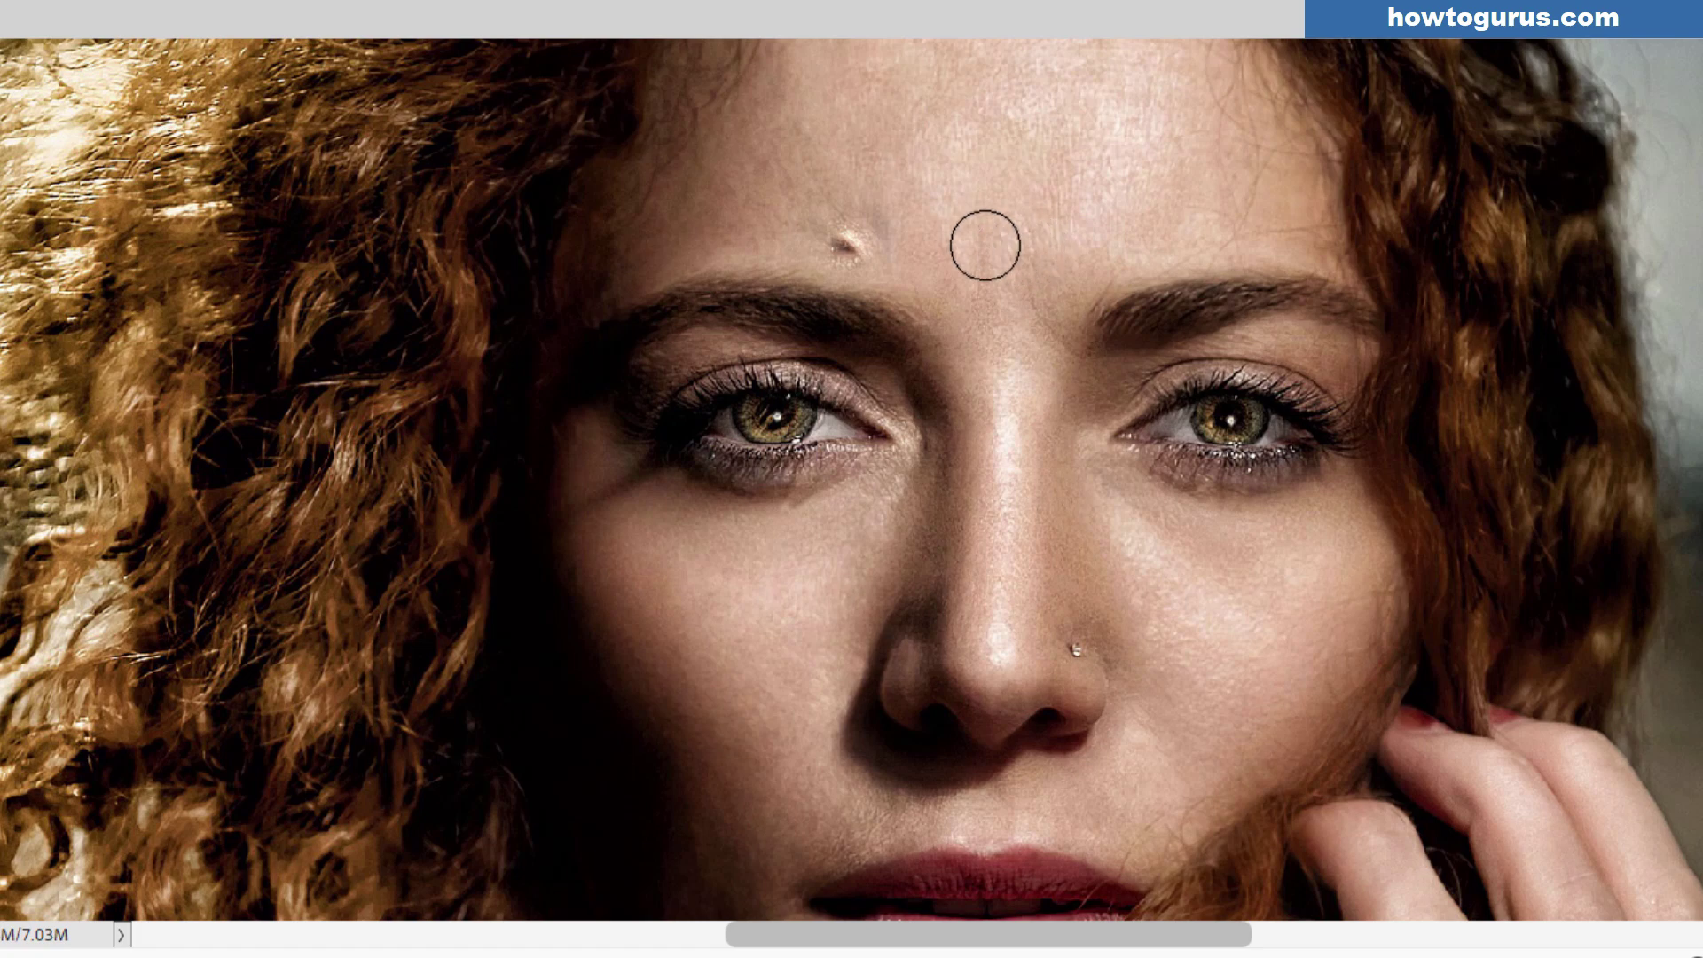
- Undo the bright-mark heal above the left eyebrow, re-heal it, and heal six more forehead spots
key(ctrl+z)
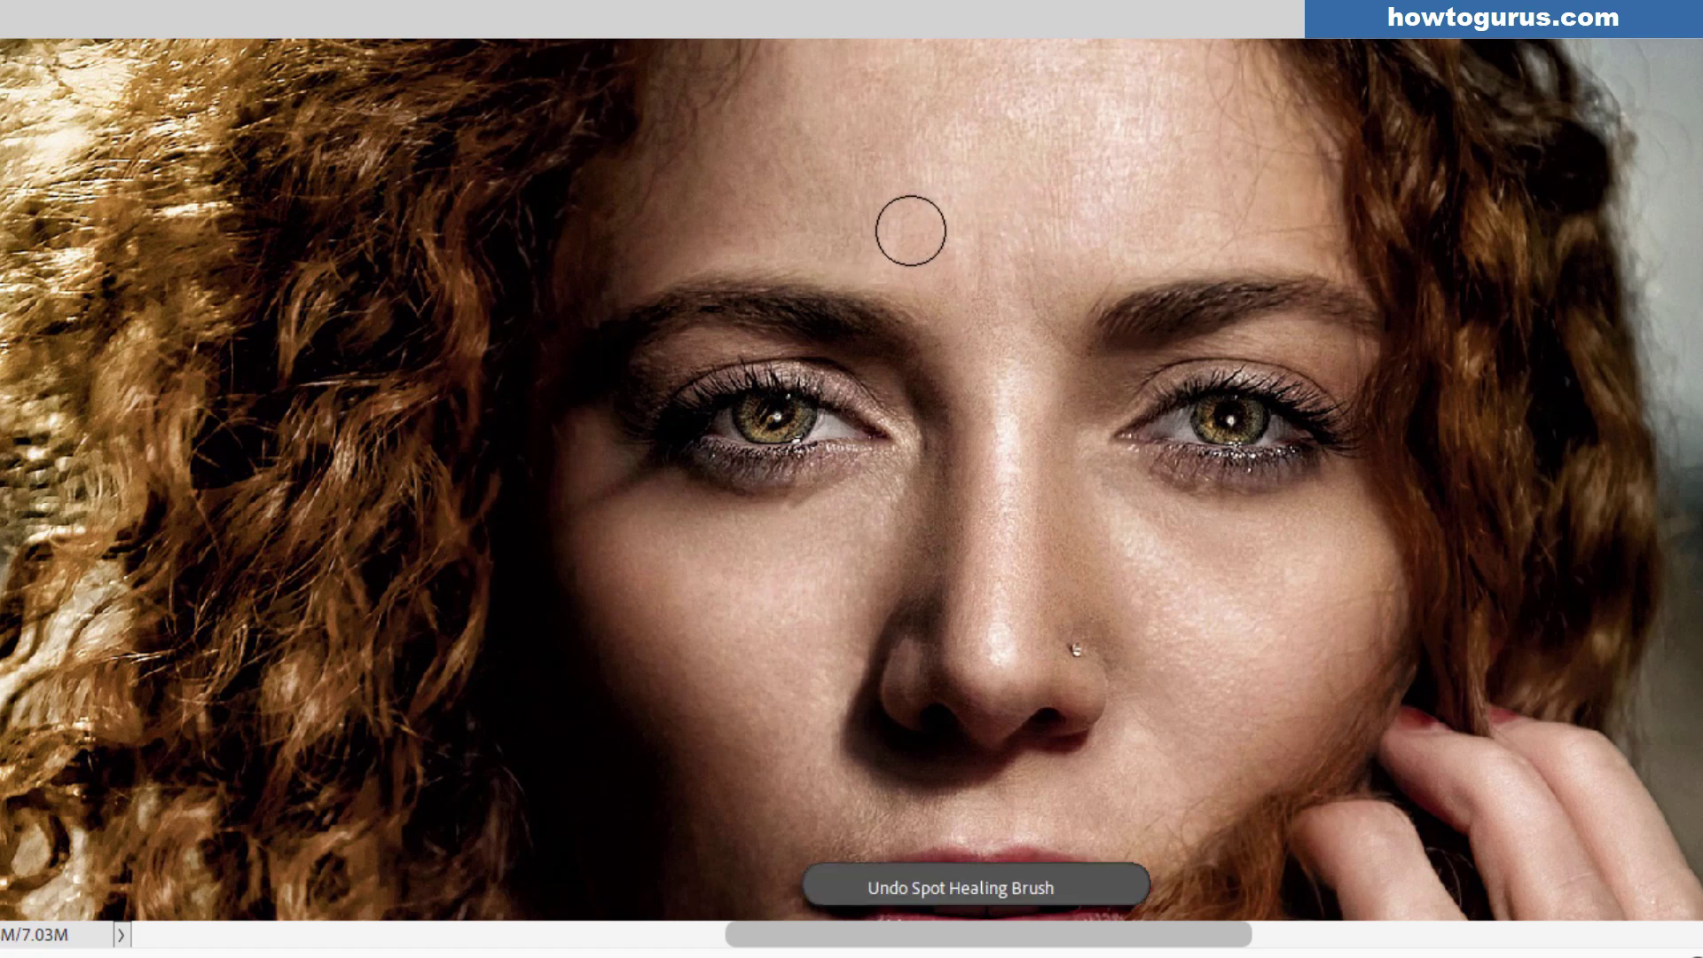
click(893, 232)
click(929, 180)
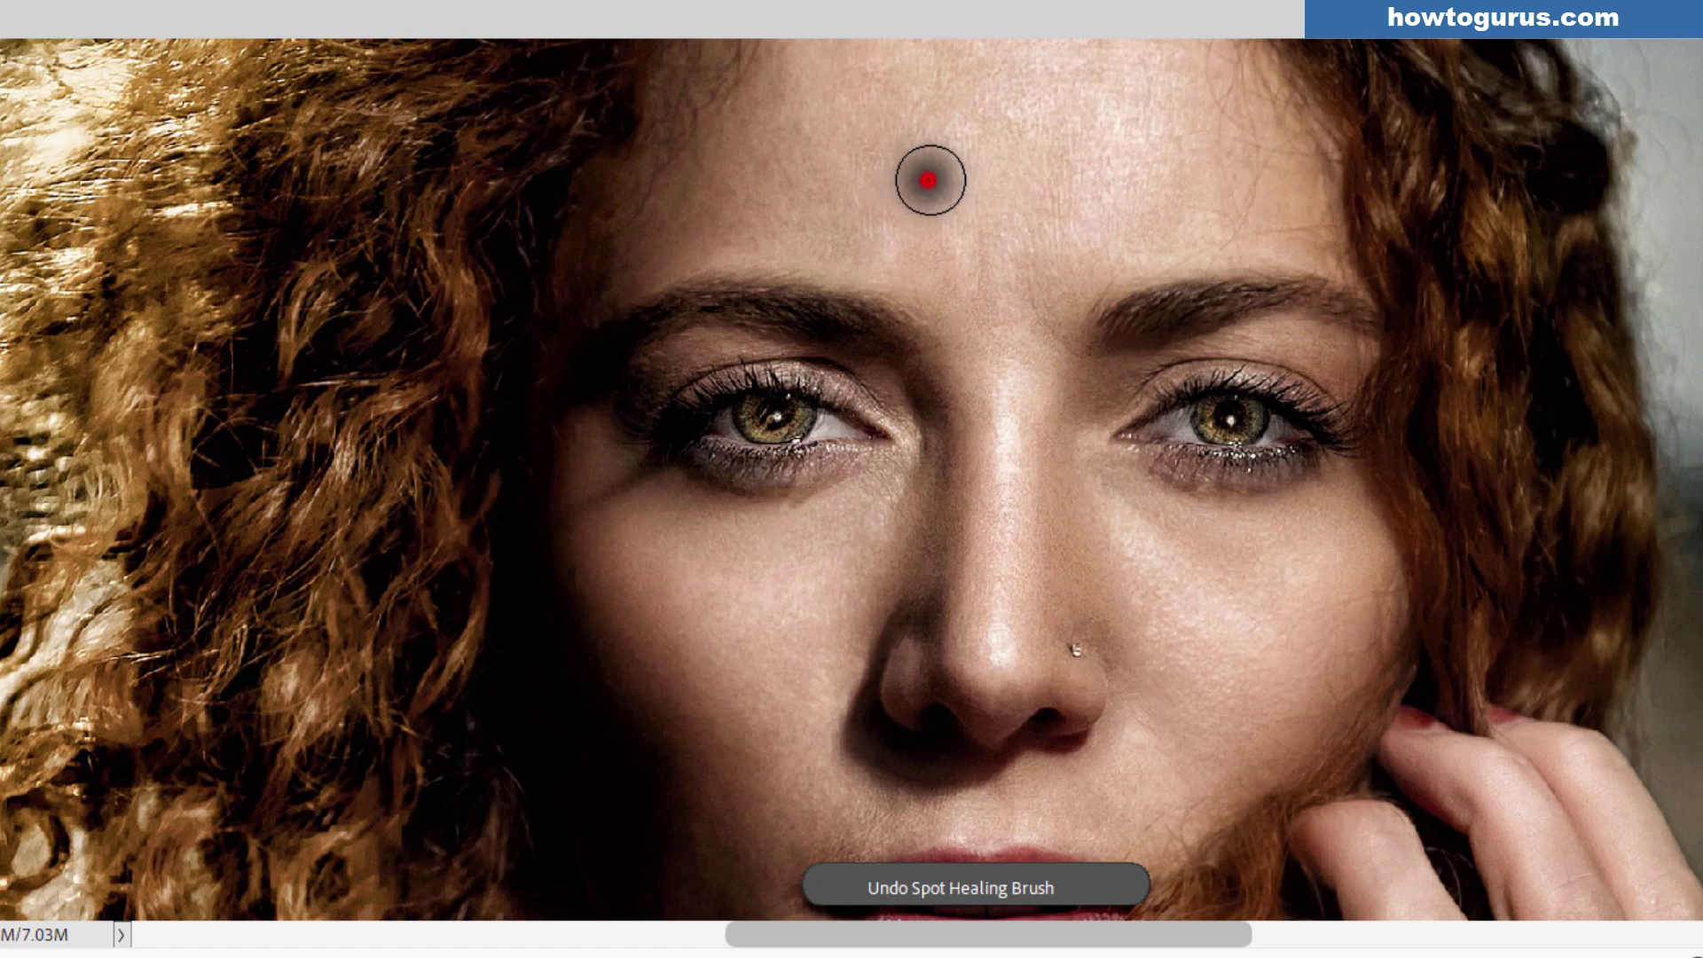
click(954, 141)
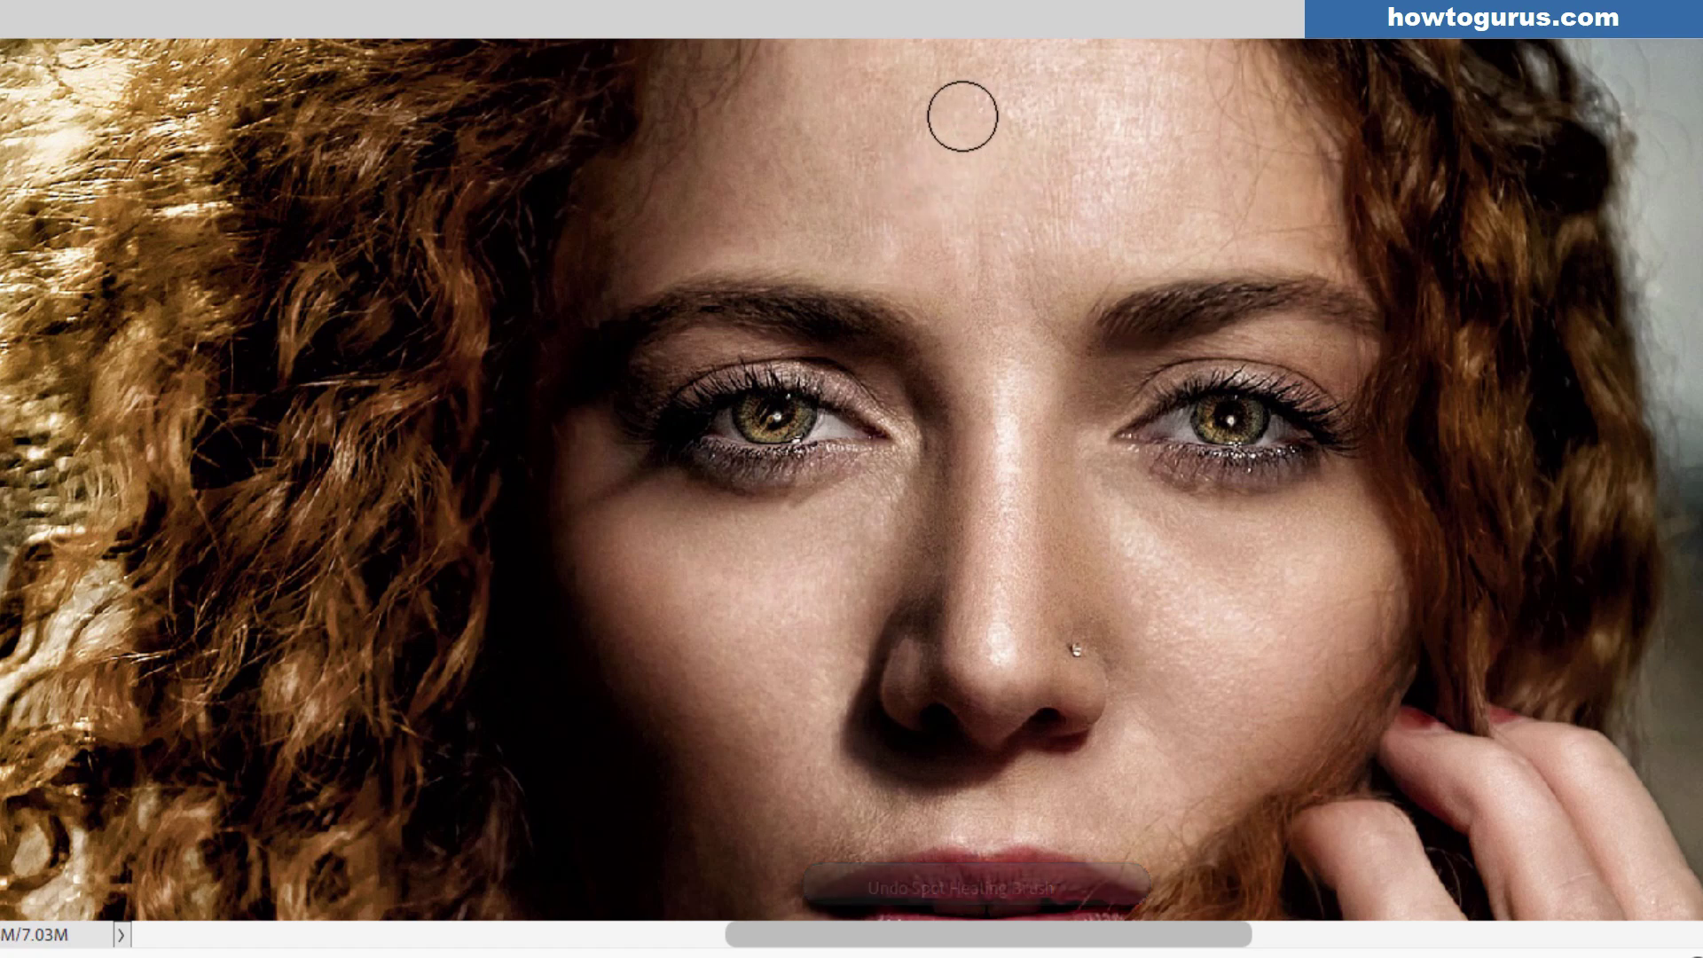
click(913, 110)
click(869, 89)
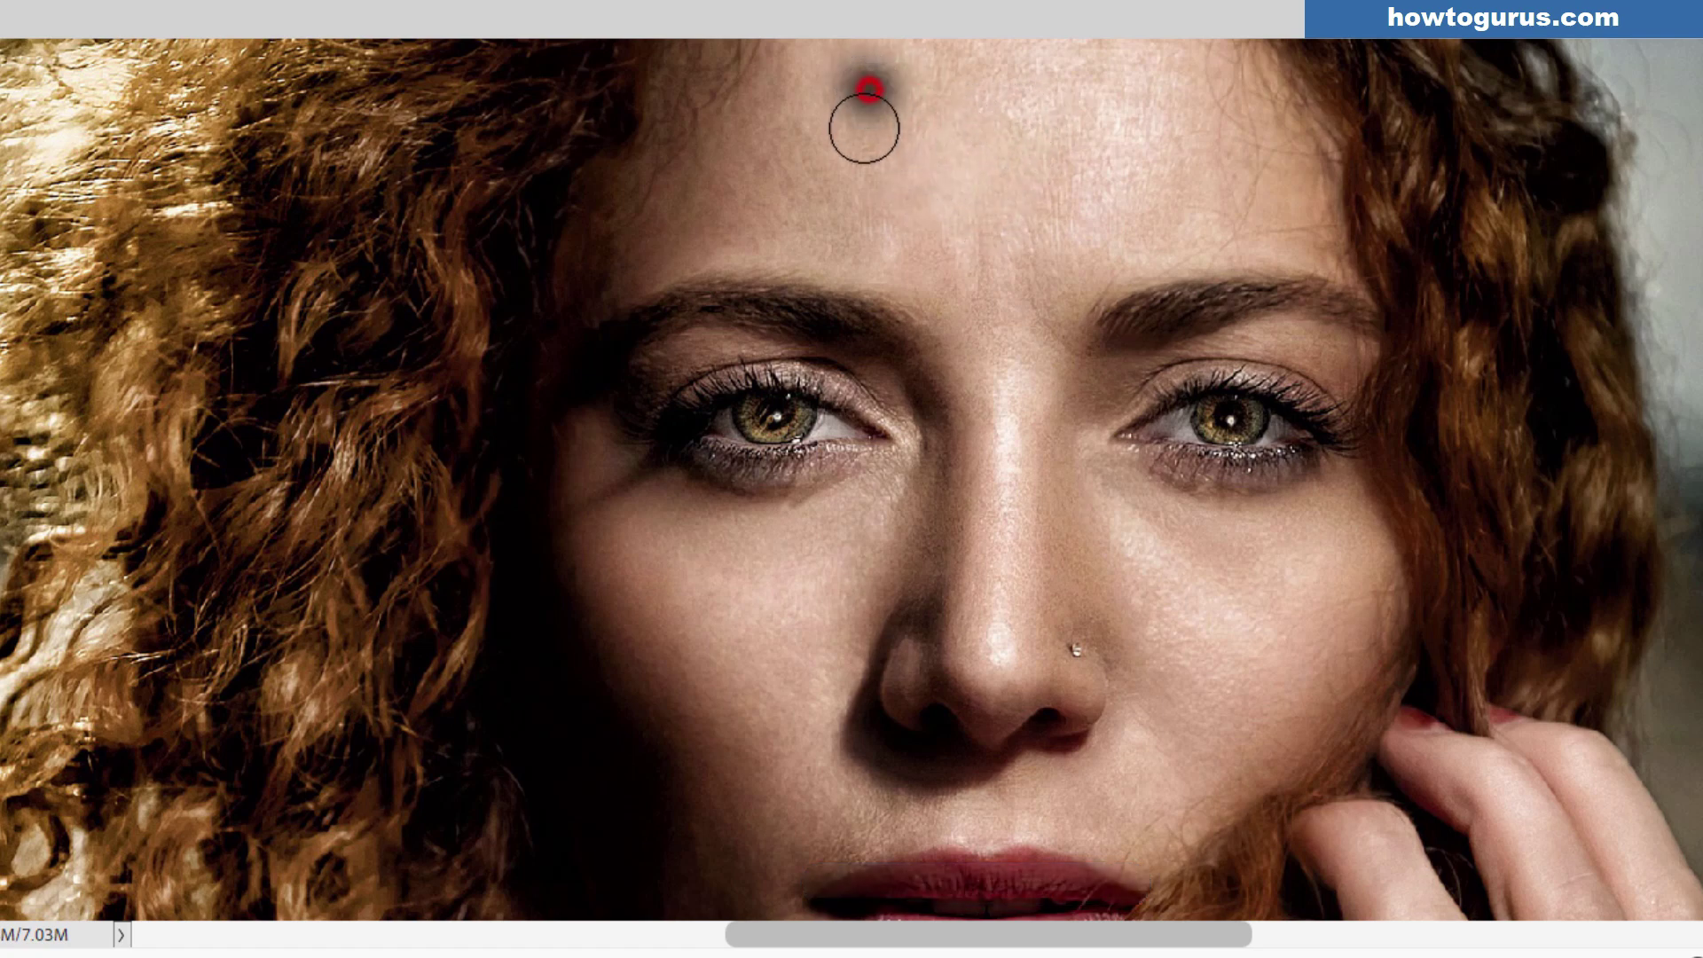
click(881, 135)
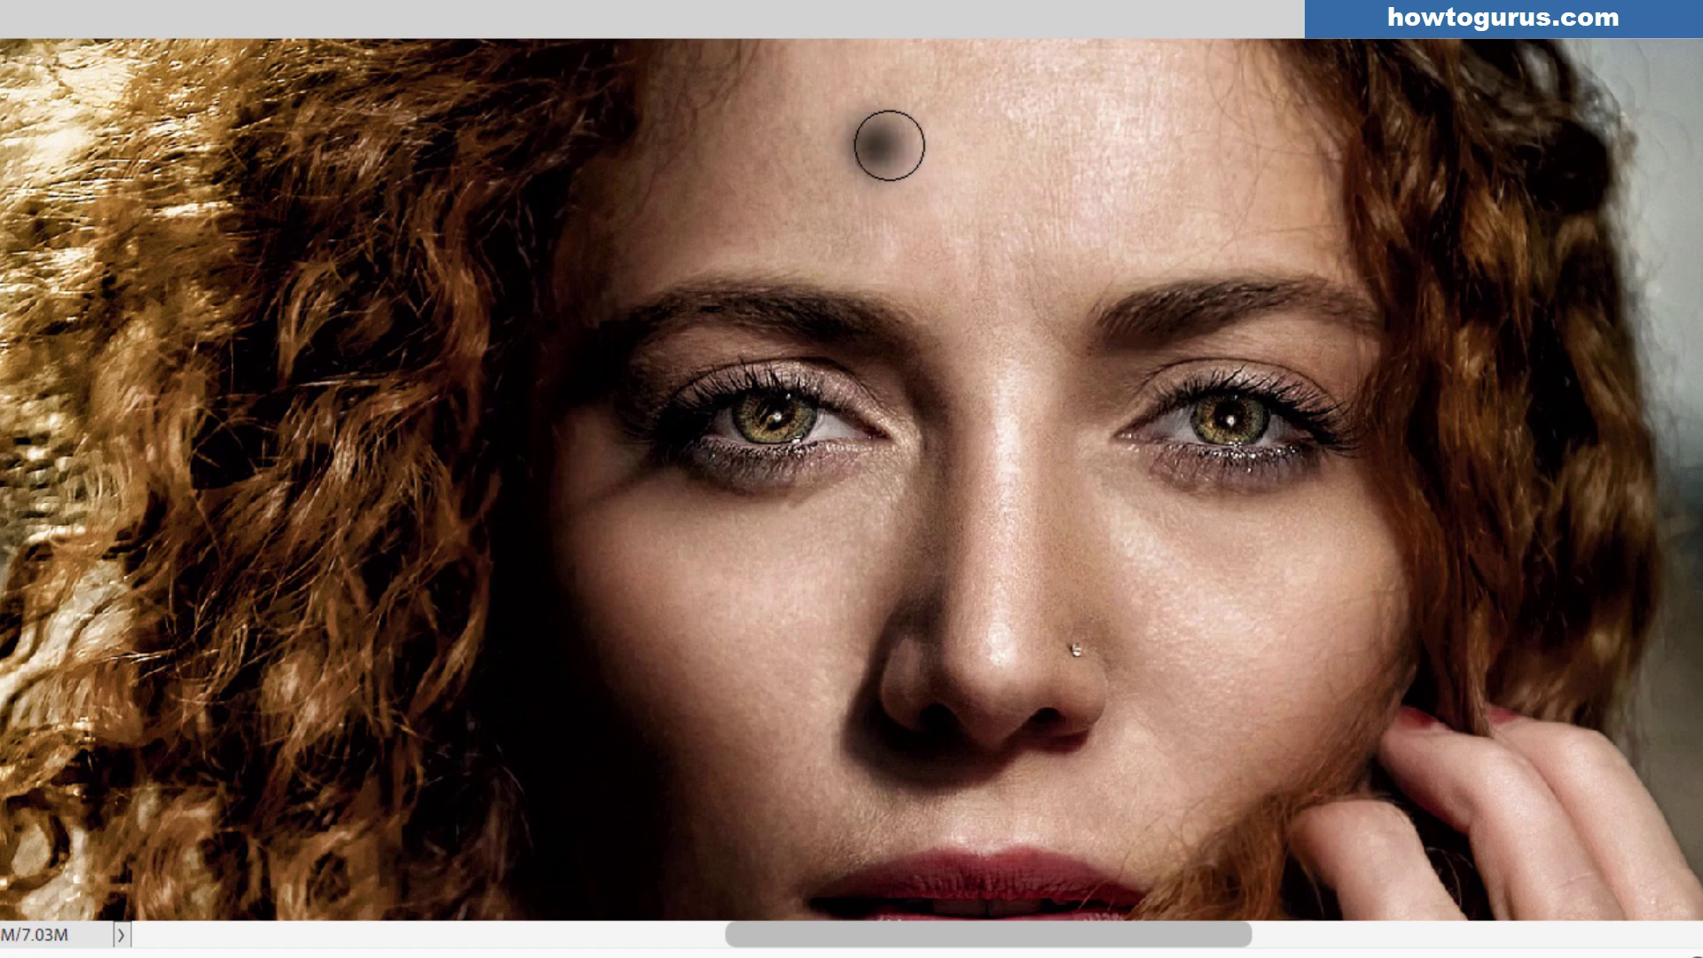
click(1011, 117)
- Heal the spots and short fine lines on the right and upper forehead near the hairline
mouse_move(1079, 91)
mouse_down()
mouse_move(1102, 116)
mouse_move(1083, 118)
mouse_up()
click(1083, 118)
click(1065, 162)
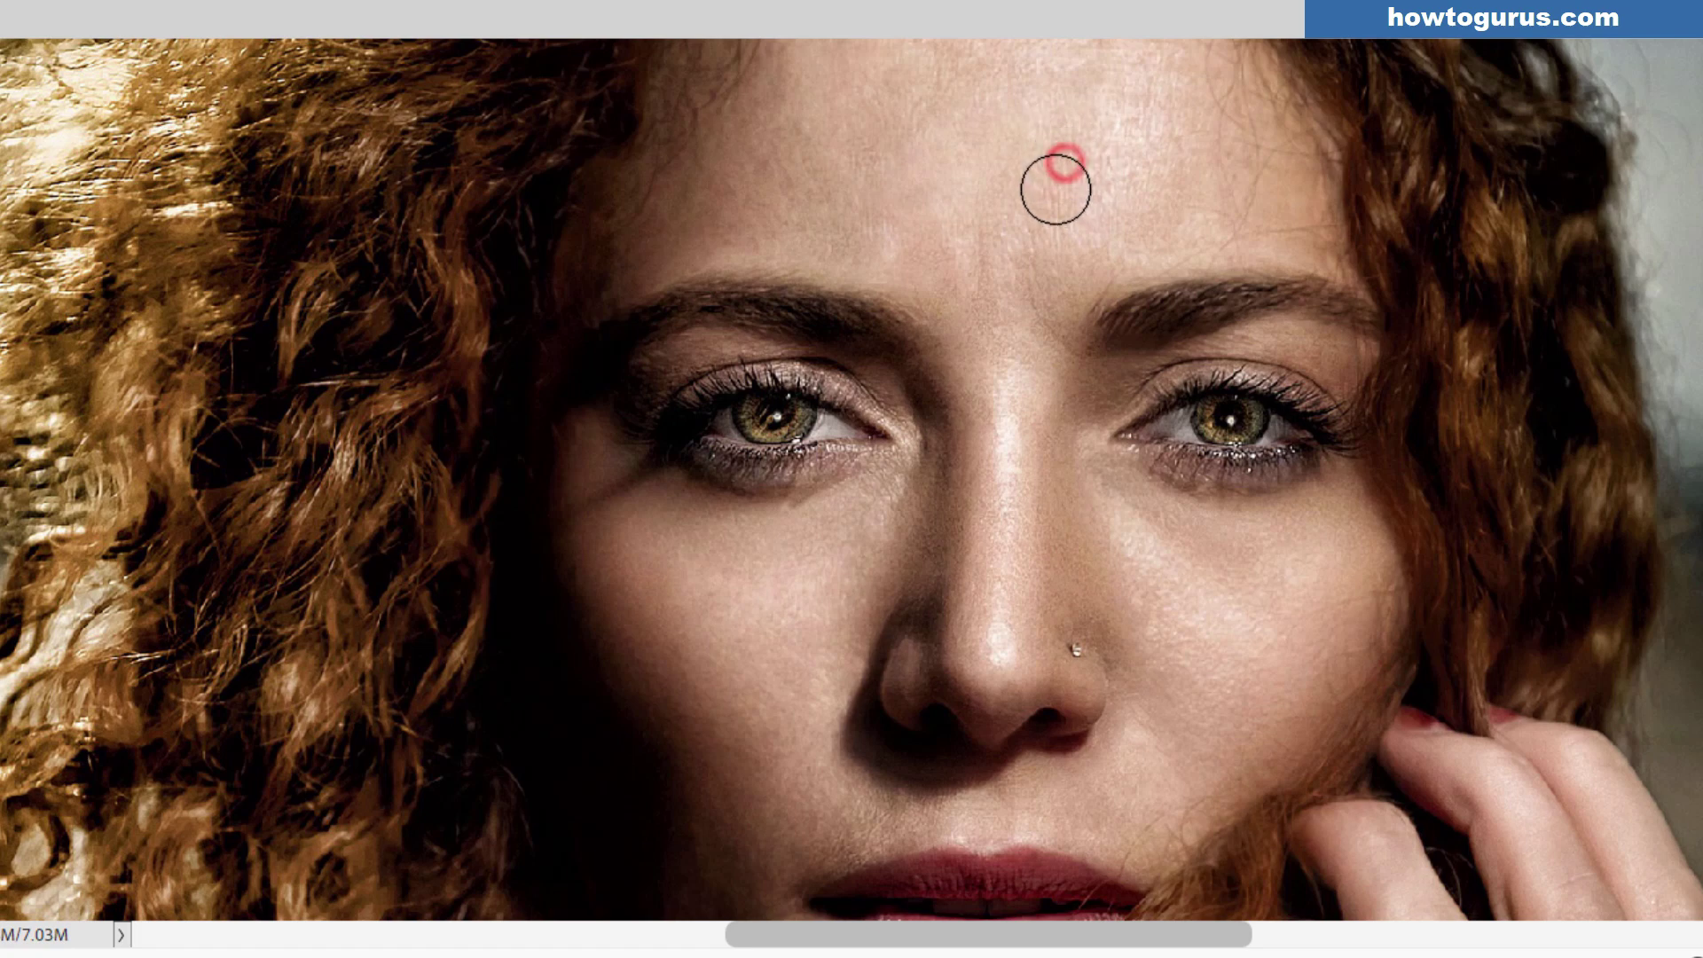
drag(1055, 189, 1057, 213)
click(989, 233)
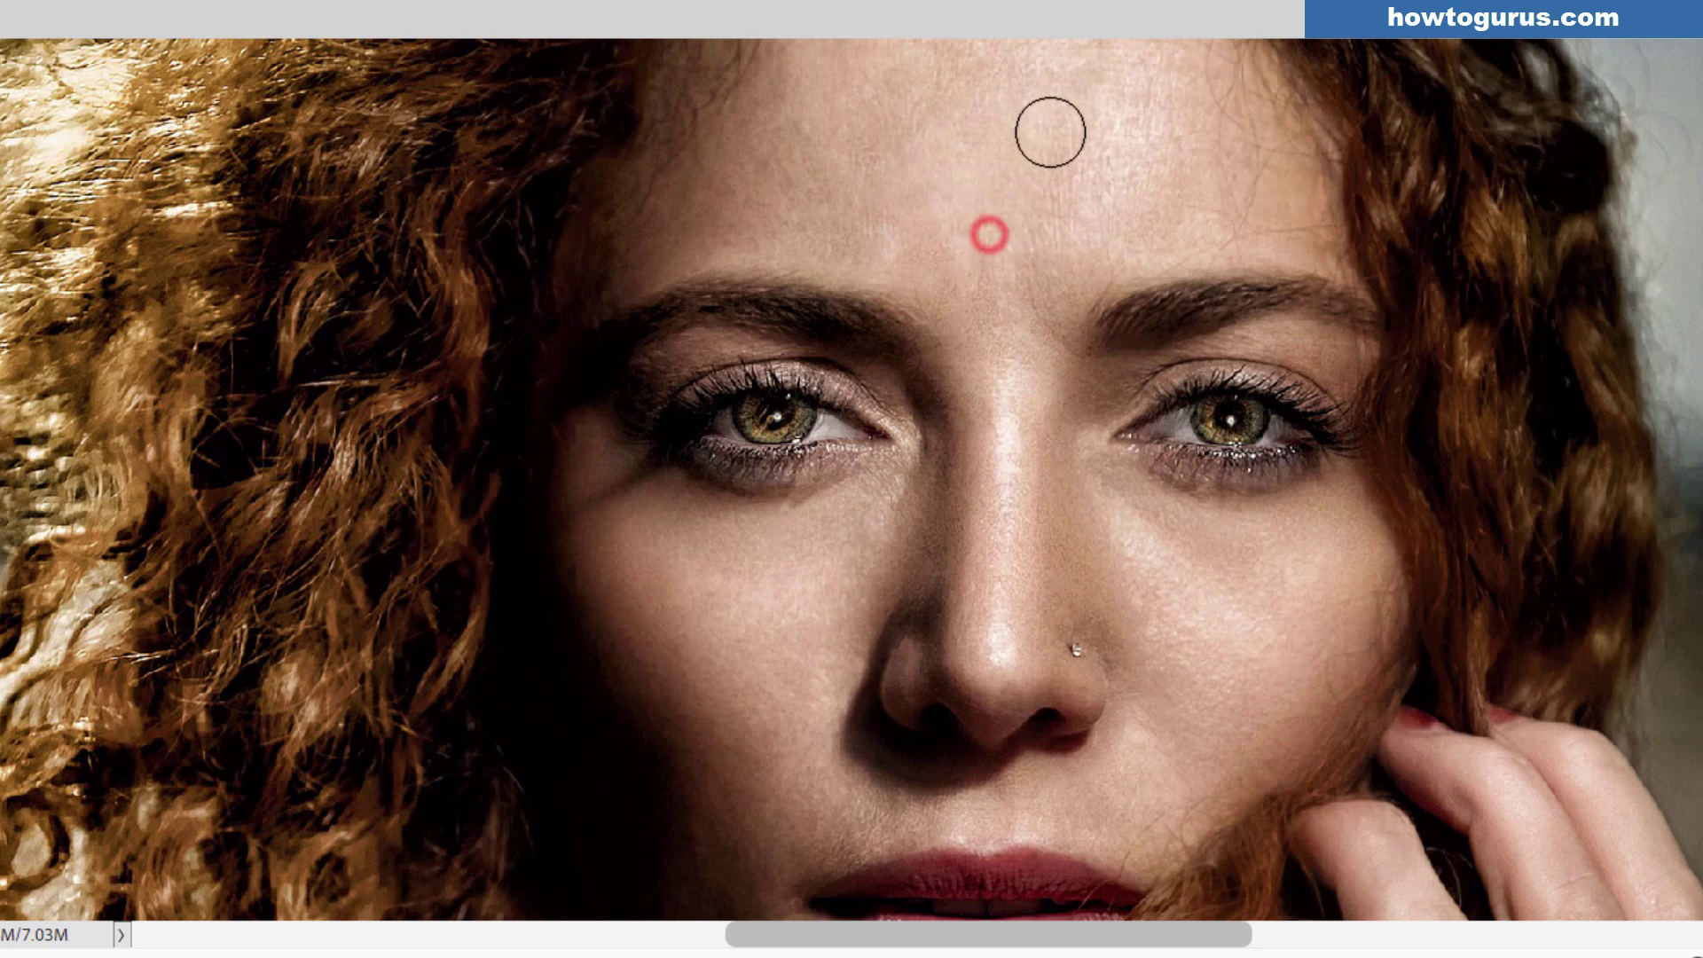
mouse_move(1050, 133)
mouse_down()
mouse_move(1046, 110)
mouse_move(1076, 83)
mouse_up()
click(1079, 80)
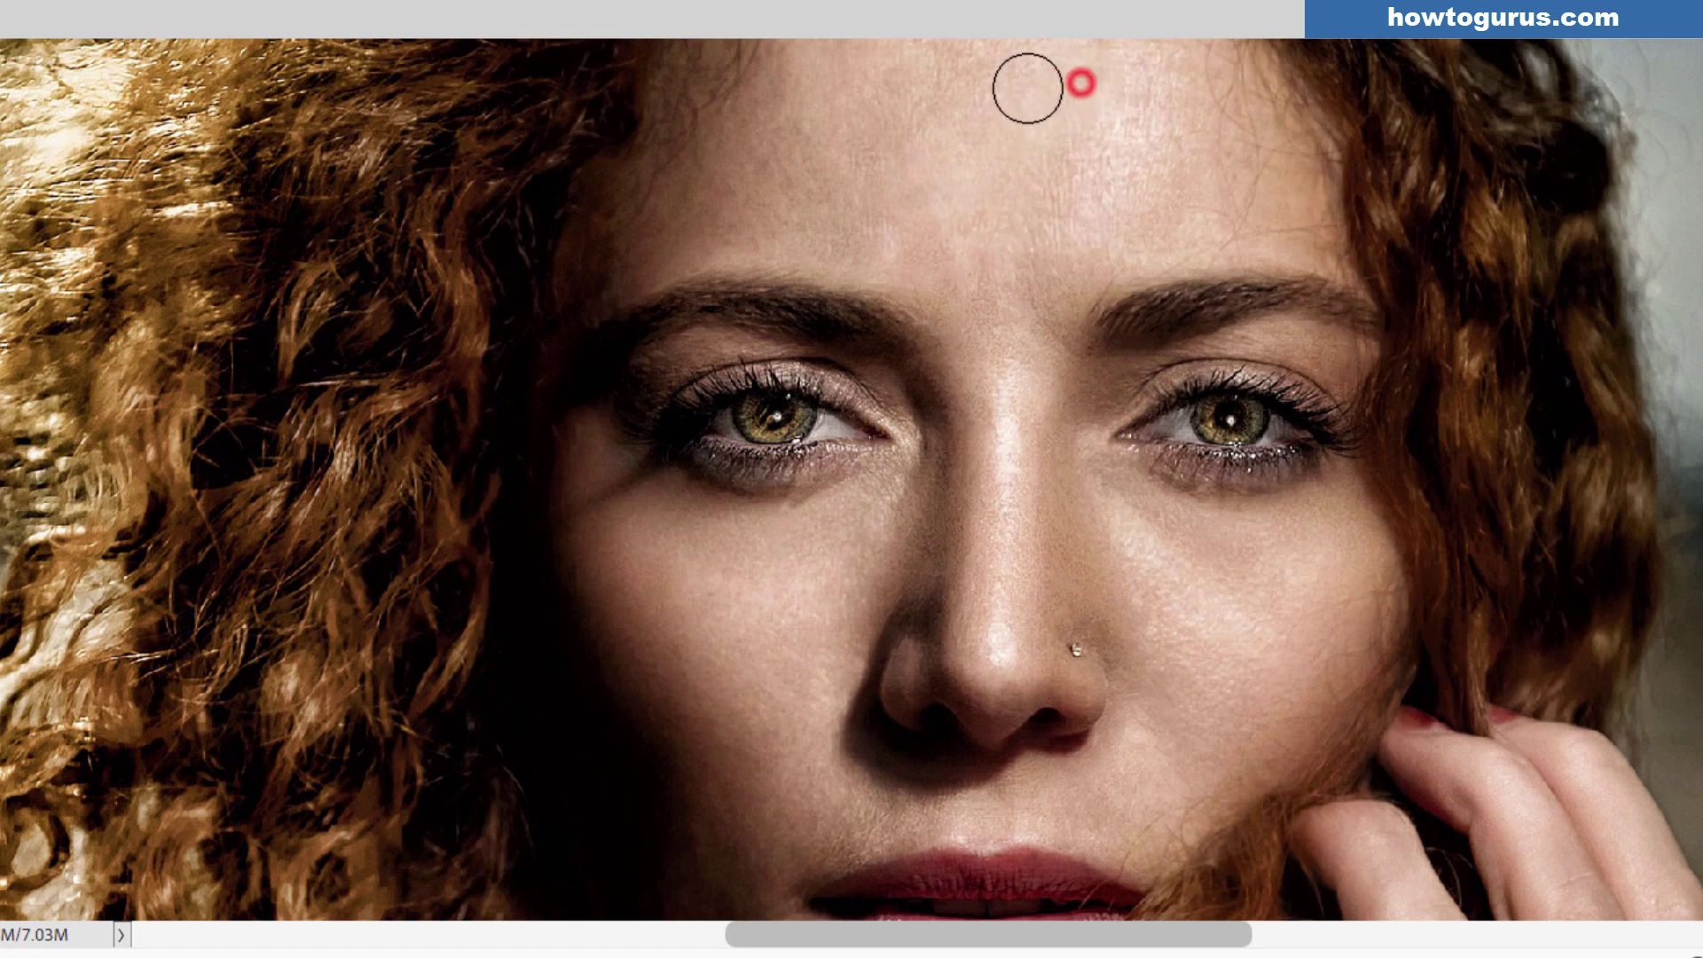
click(946, 71)
click(988, 67)
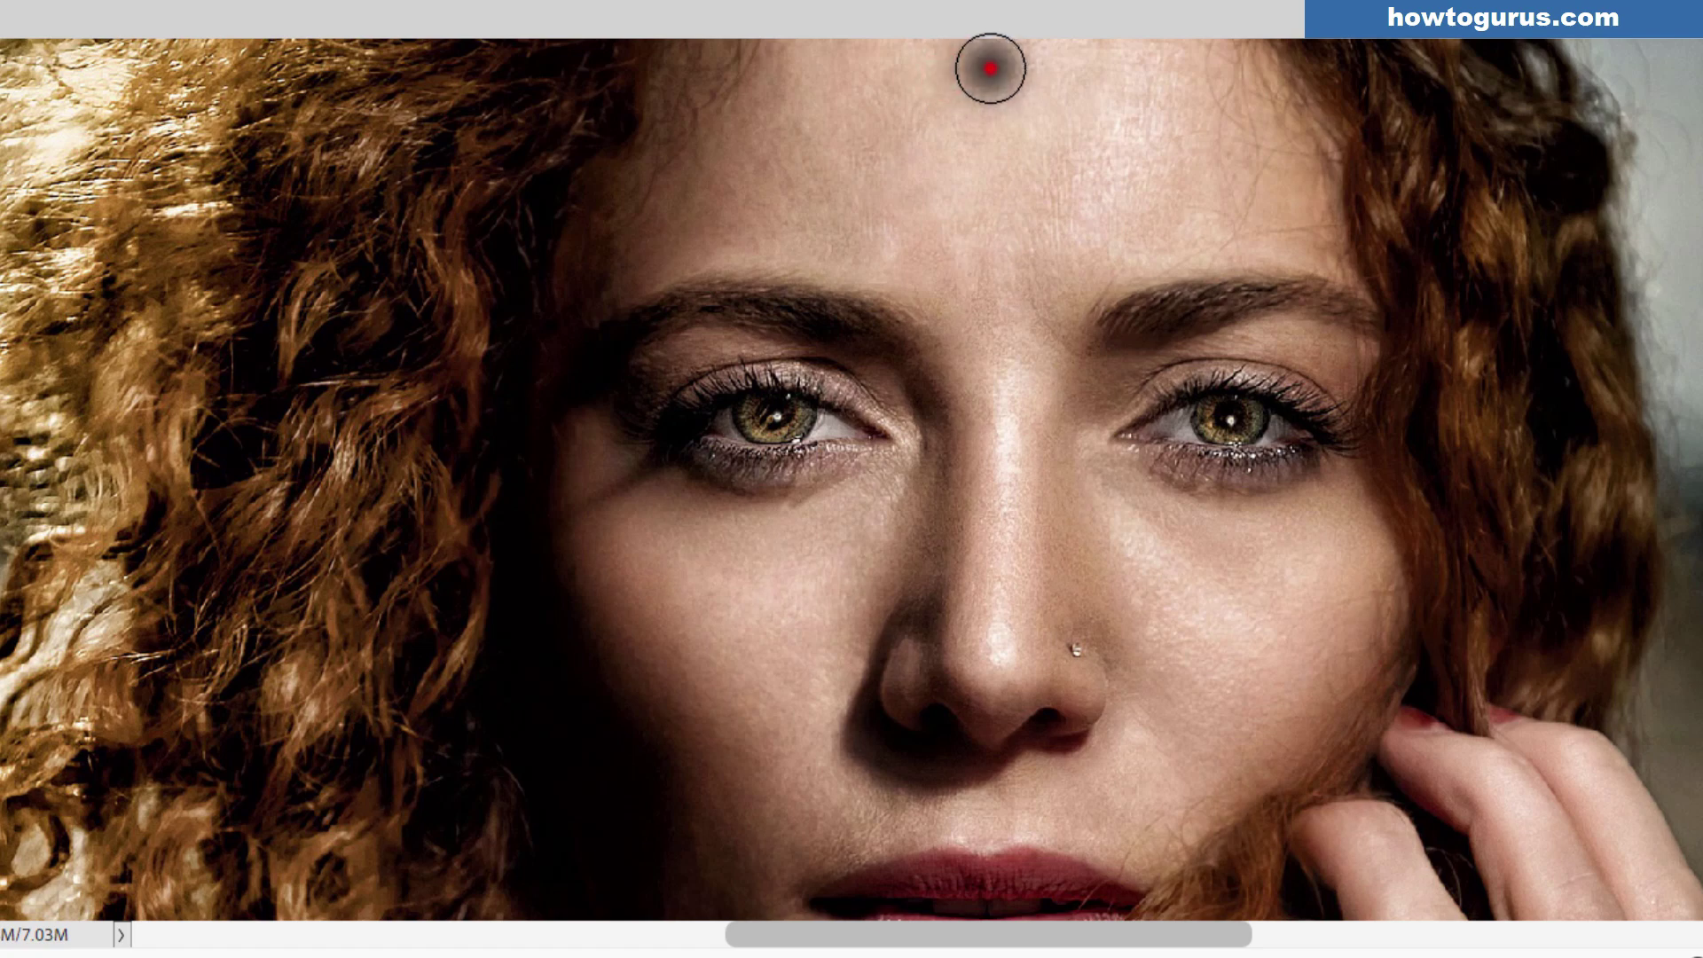
click(1073, 76)
drag(1099, 67, 1087, 85)
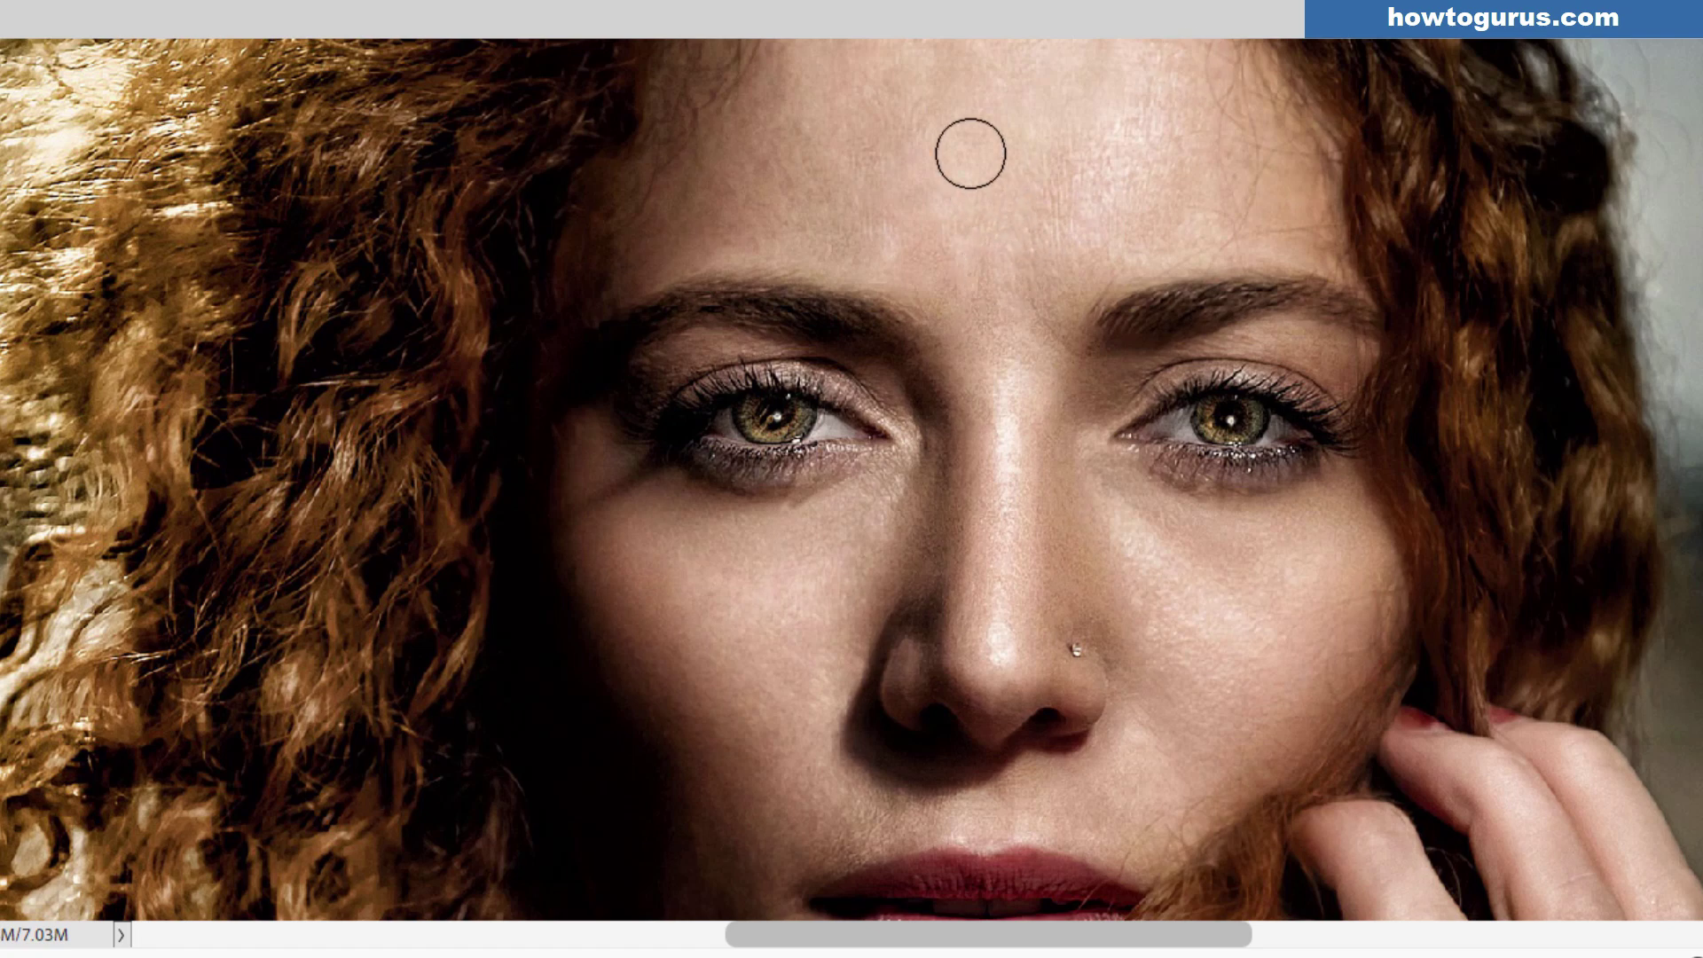
- Heal the remaining spots on the central, far-right and left forehead
click(912, 148)
click(951, 77)
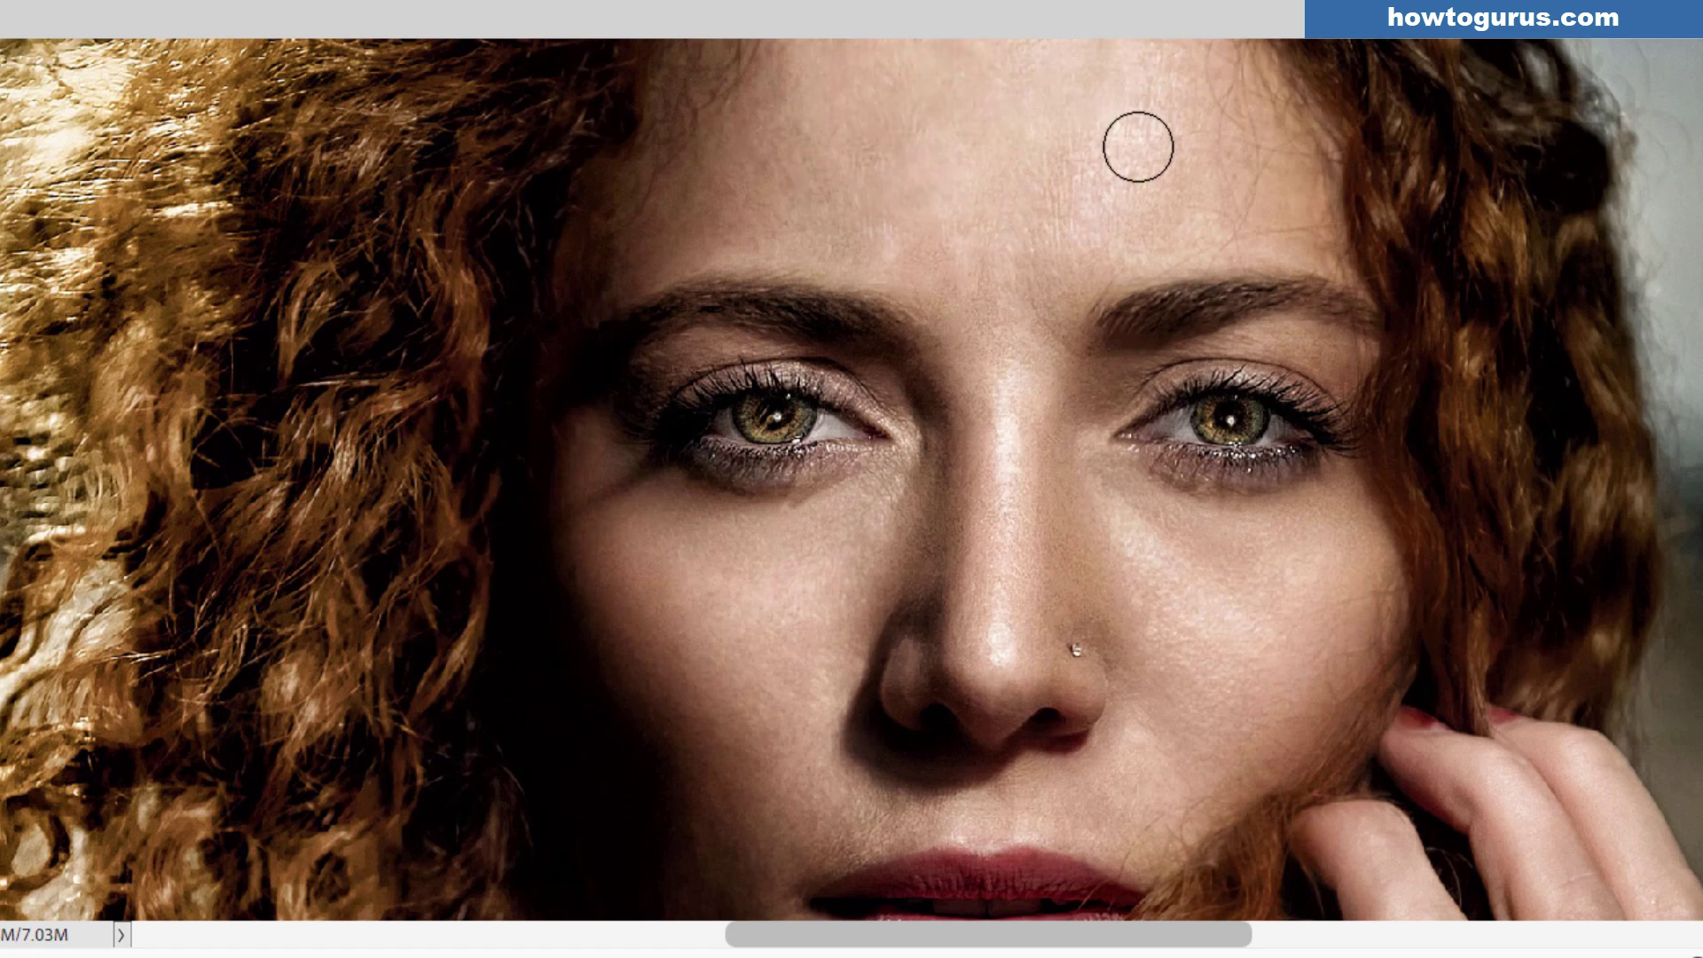
click(1212, 213)
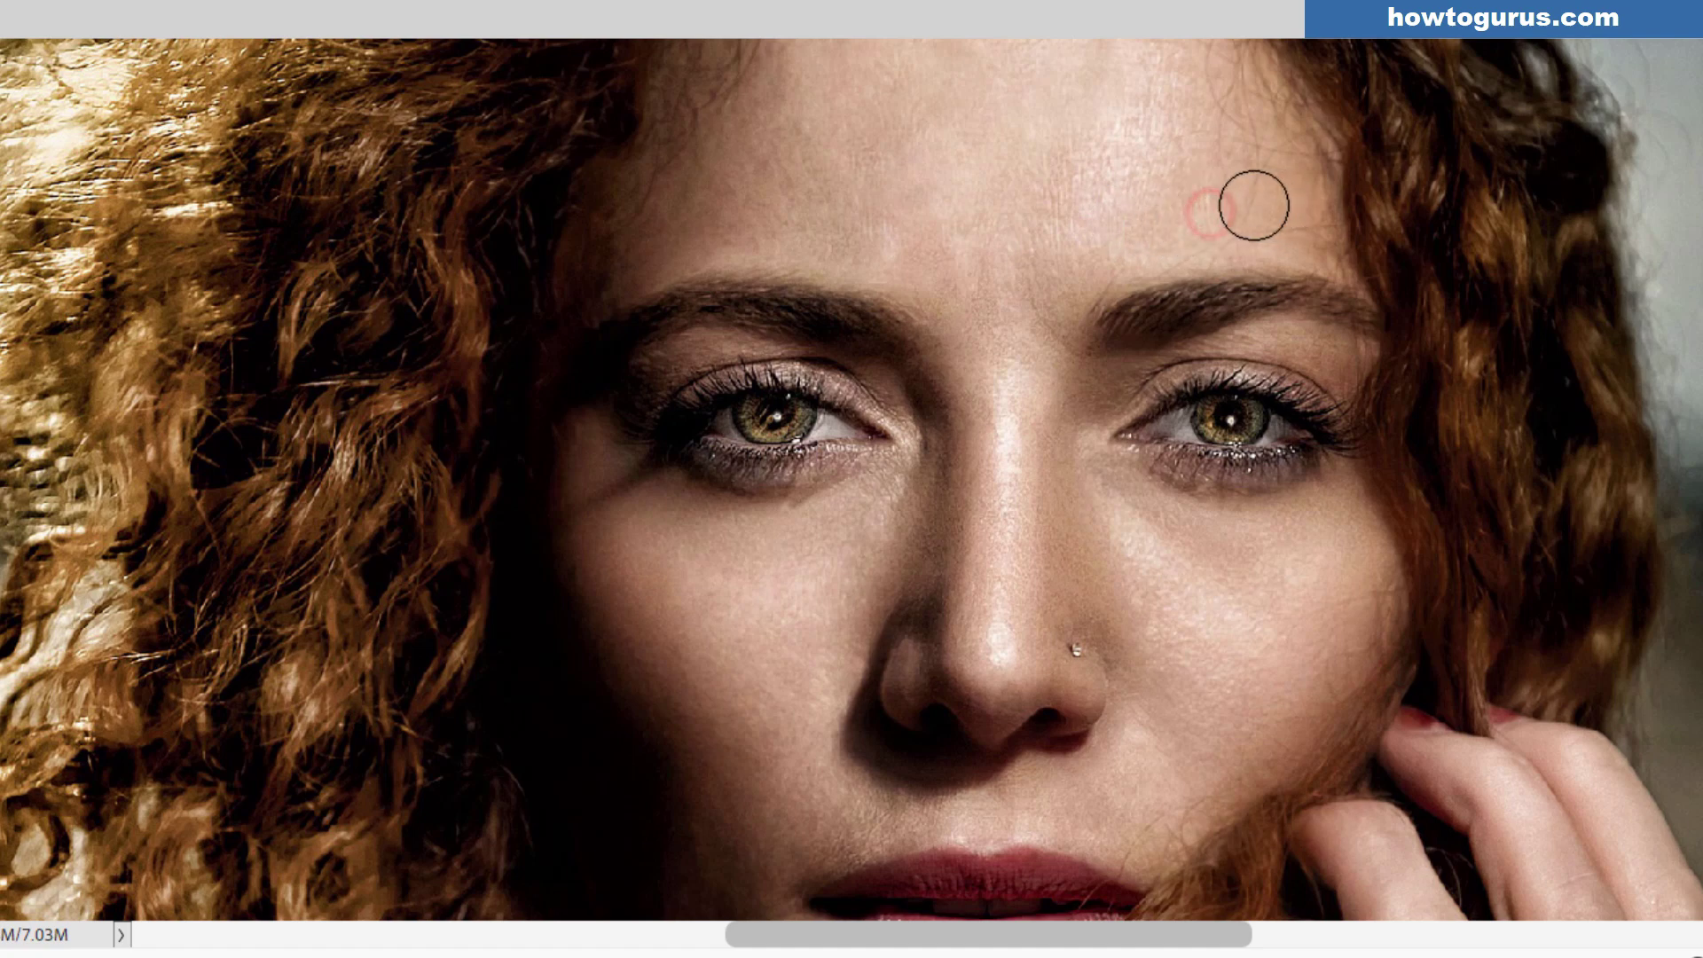
click(1035, 165)
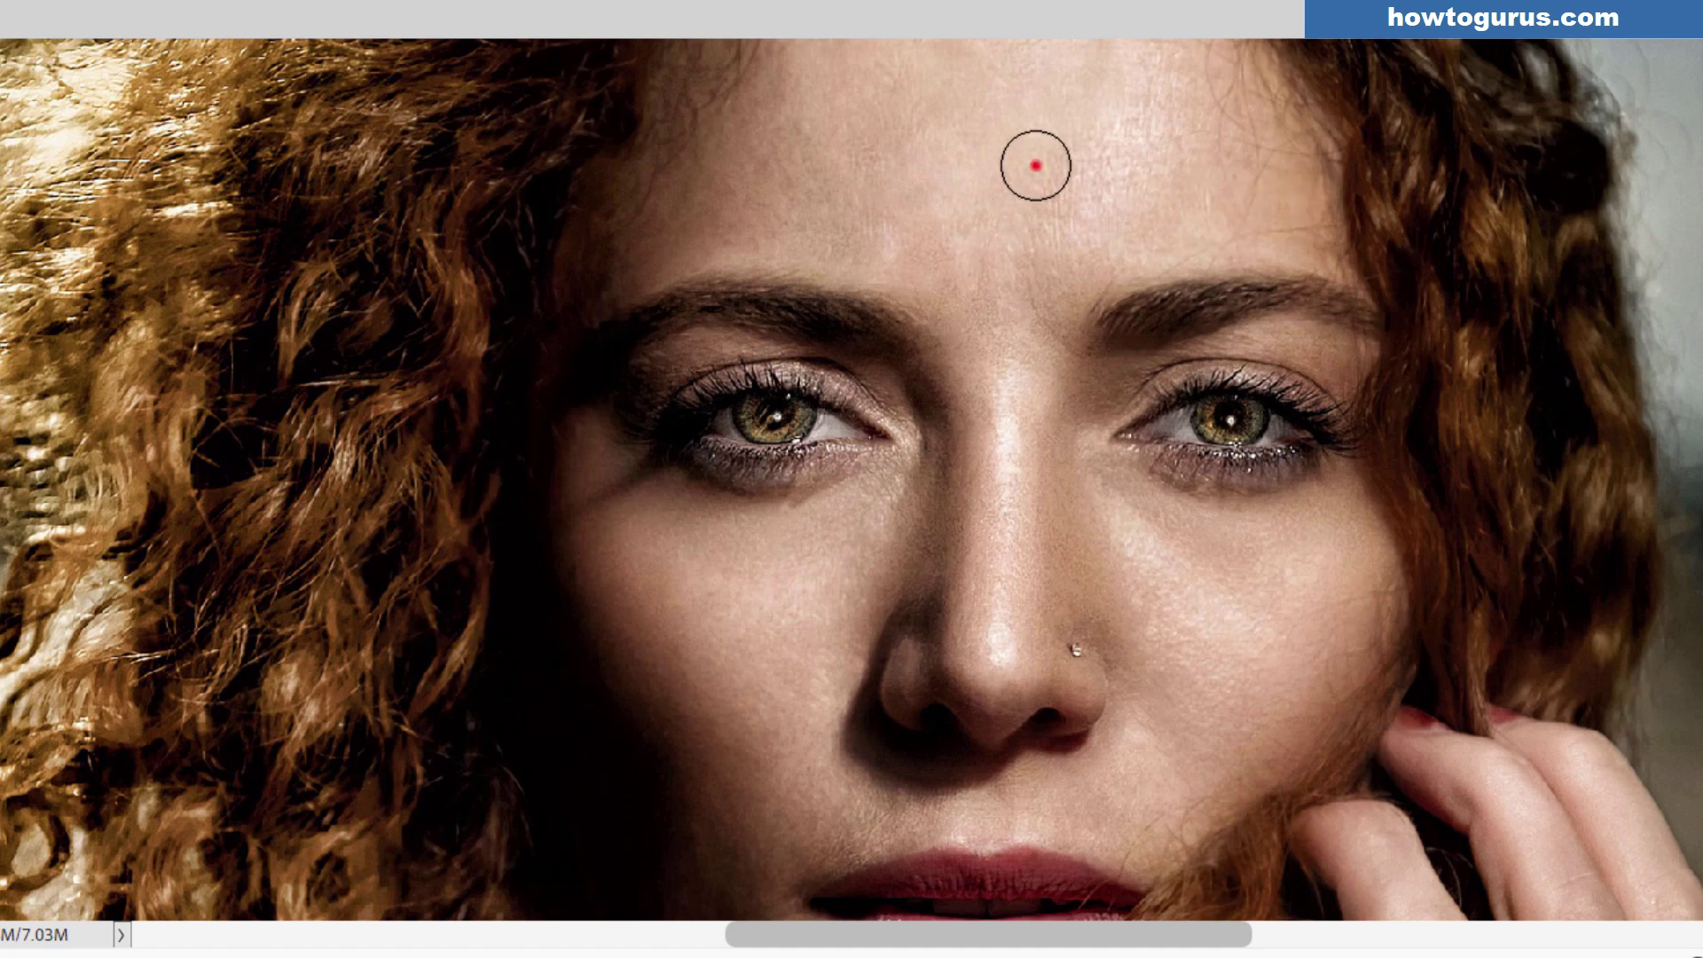
click(802, 183)
click(800, 136)
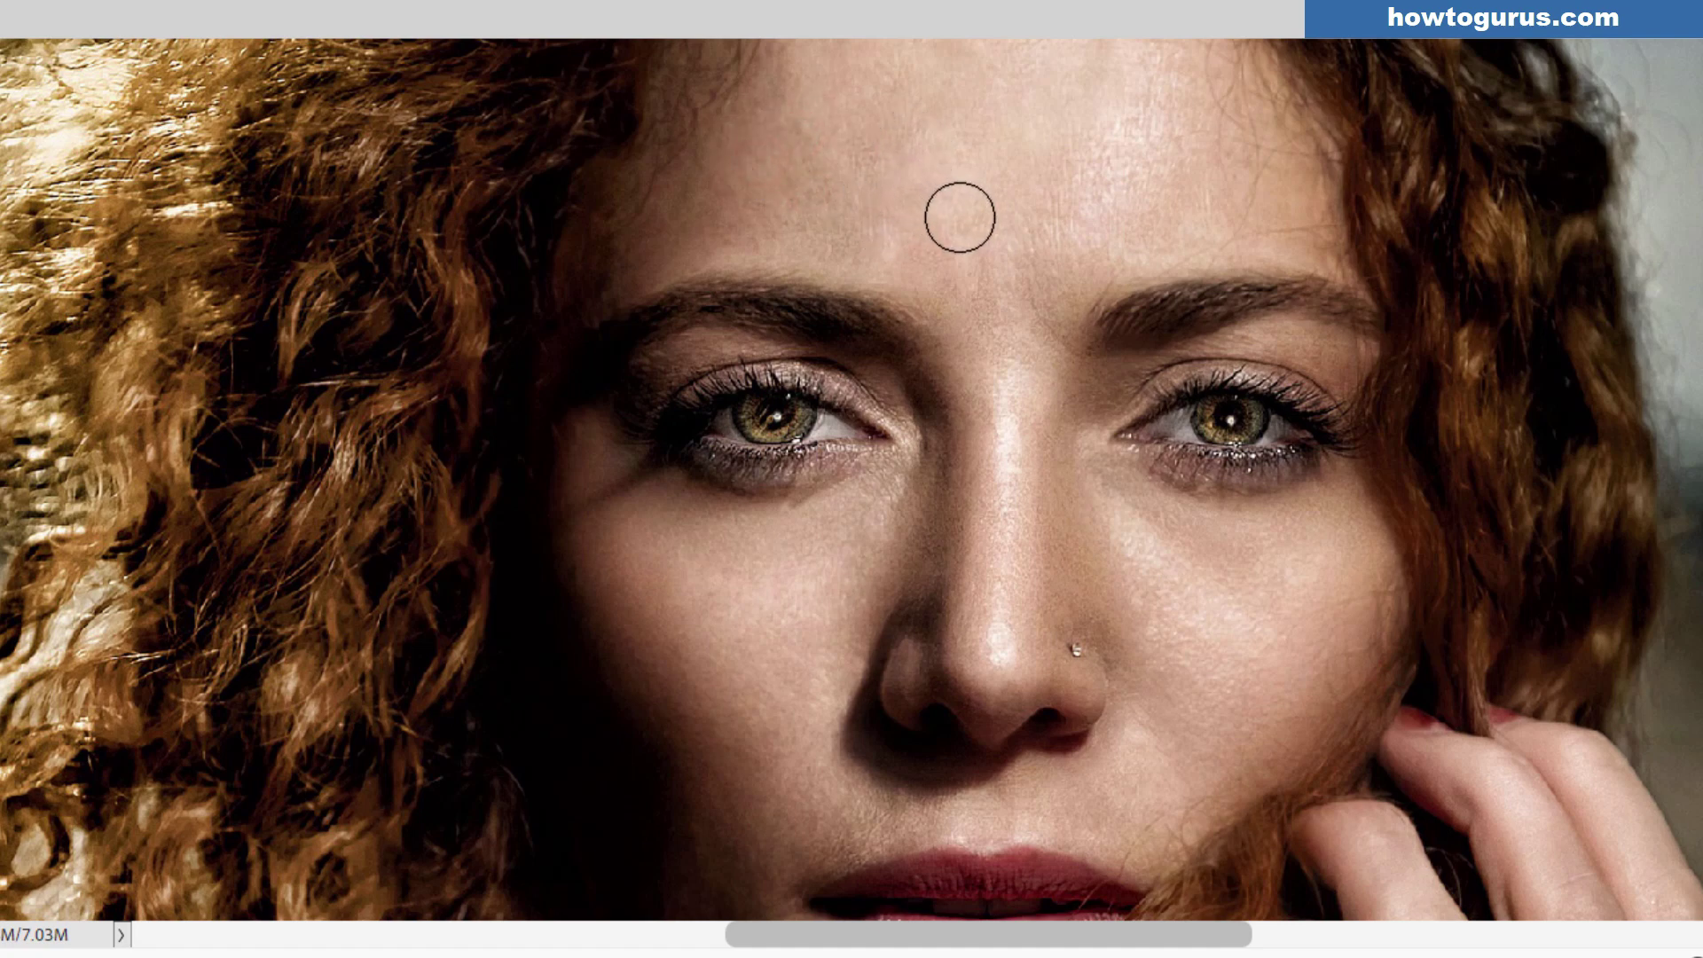
- Shrink the Spot Healing Brush to about 35 px and heal away the nose stud
key(bracketleft)
key(bracketleft)
key(bracketleft)
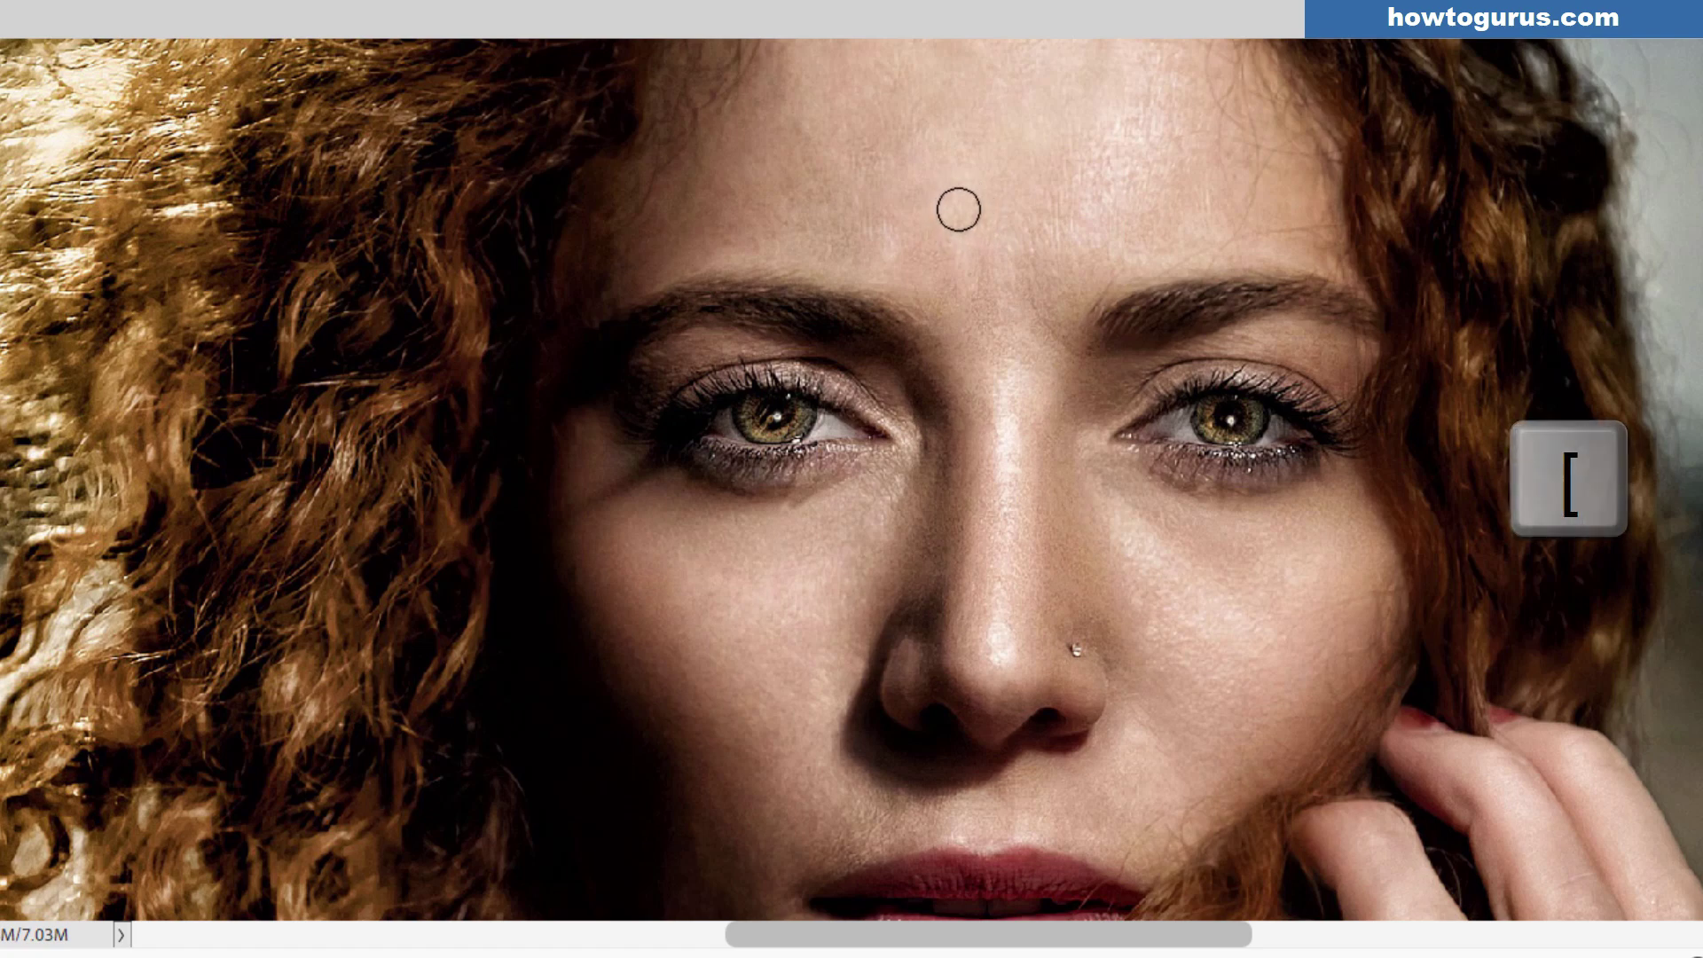
key(bracketright)
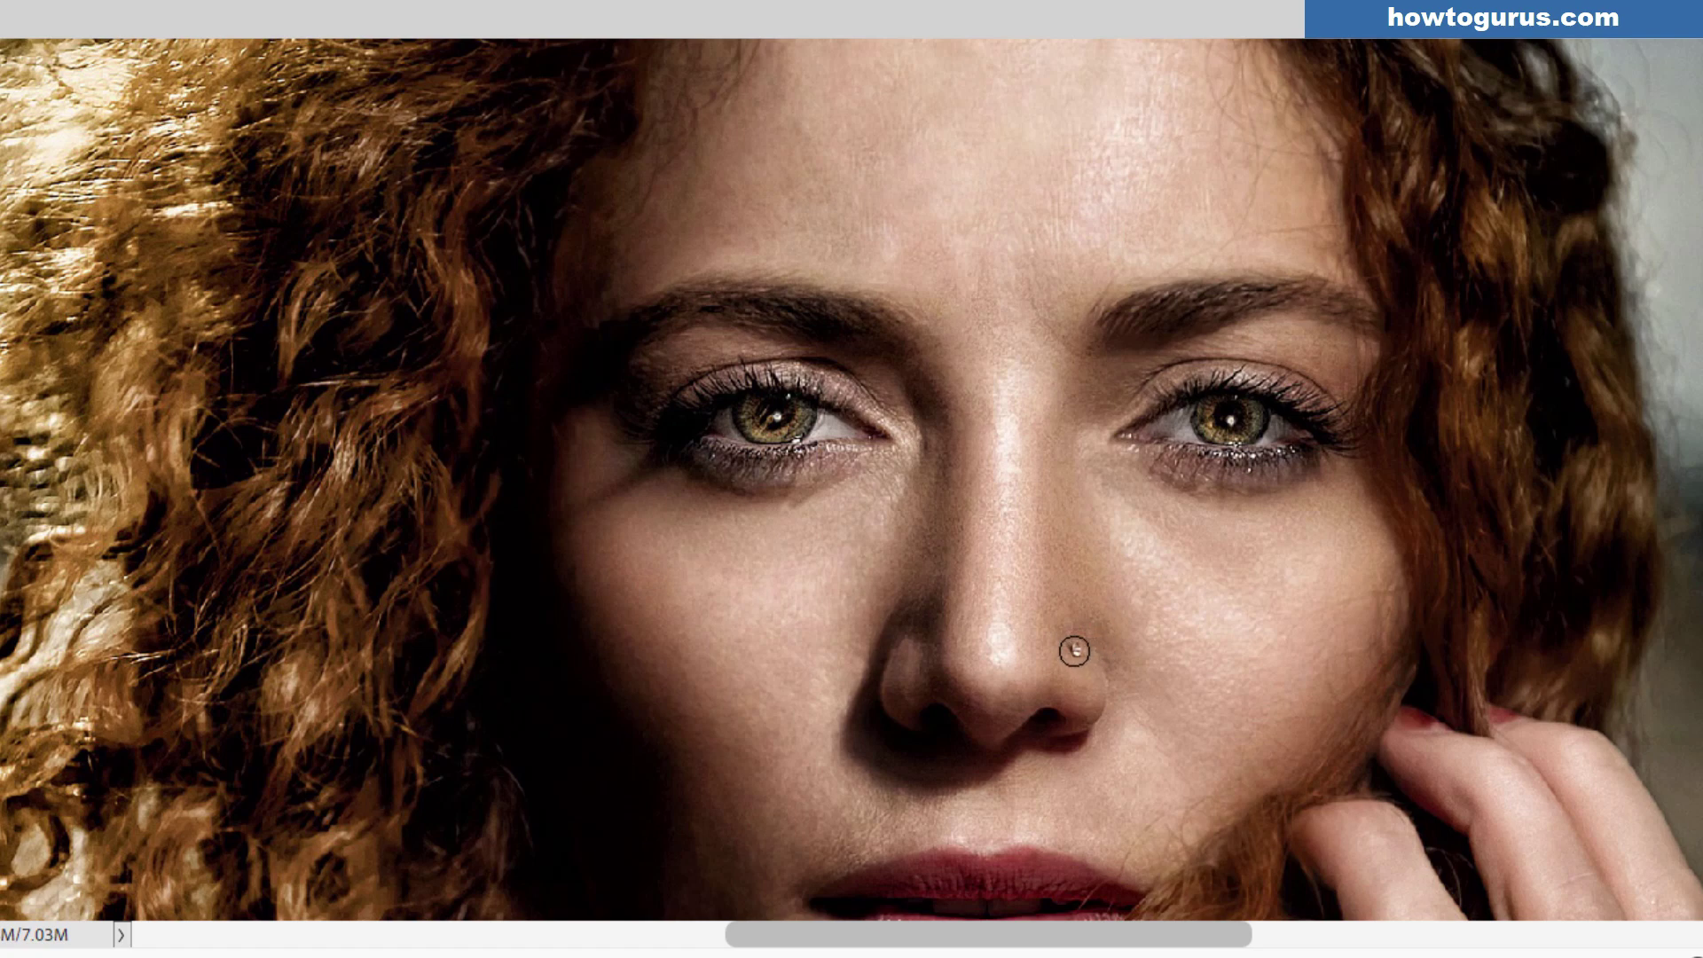
click(1075, 651)
click(1079, 648)
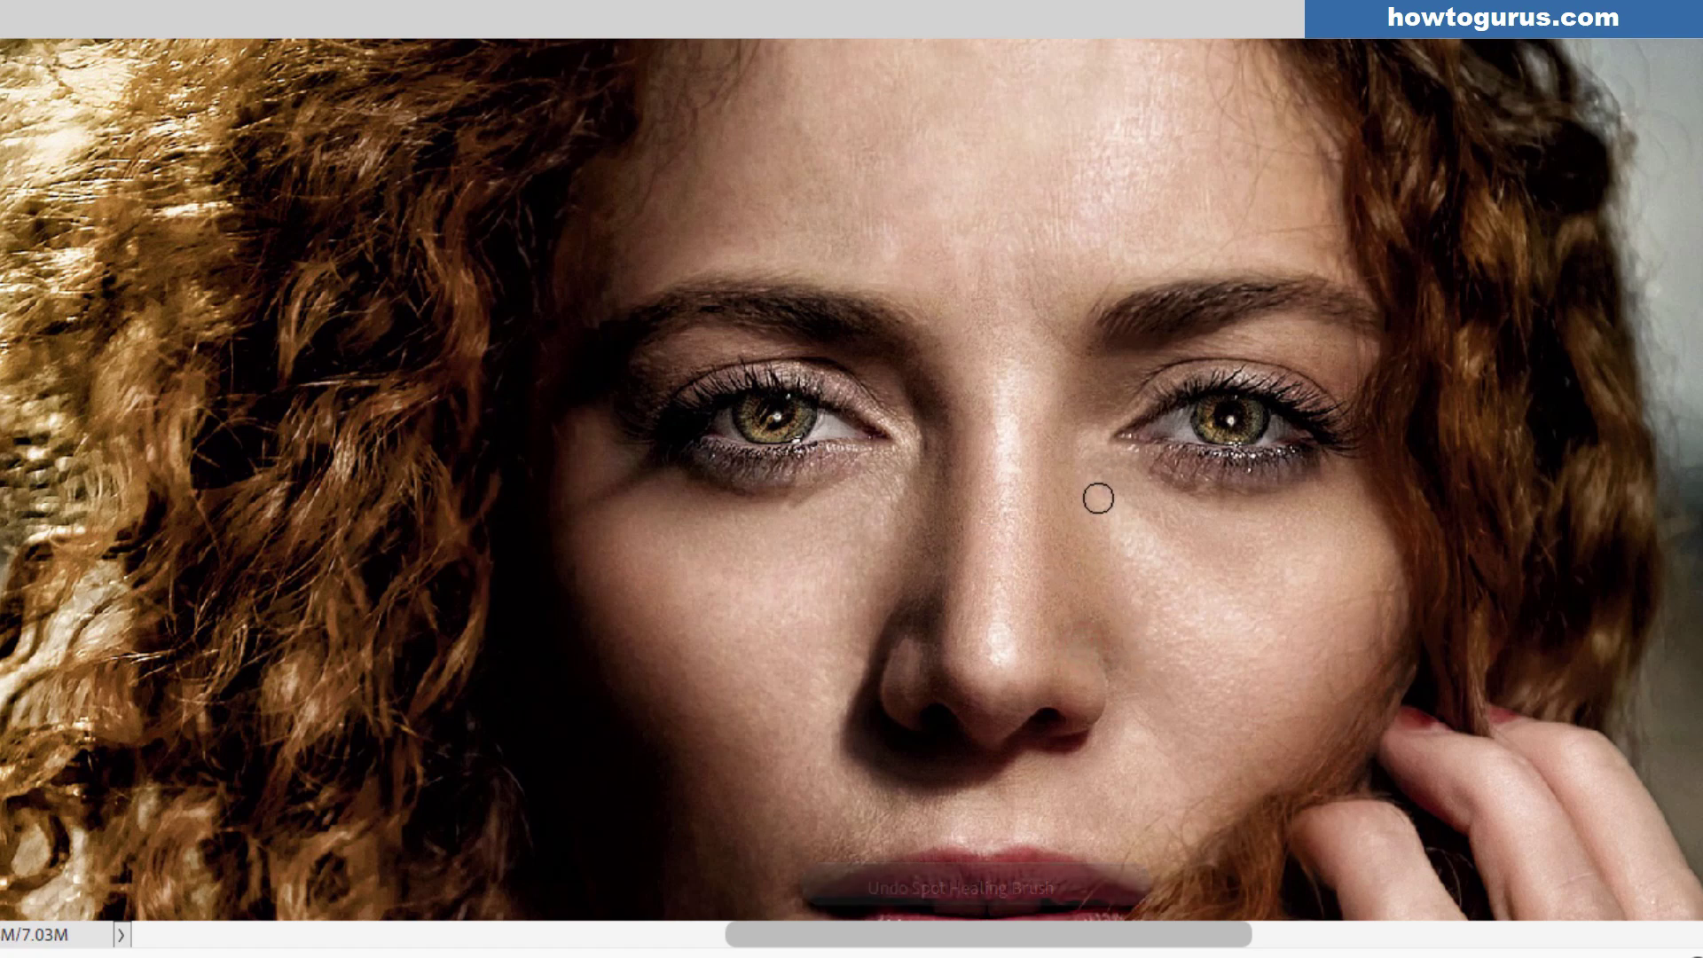
mouse_move(1152, 635)
mouse_down()
mouse_move(1129, 327)
mouse_move(1103, 609)
mouse_move(1103, 559)
mouse_up()
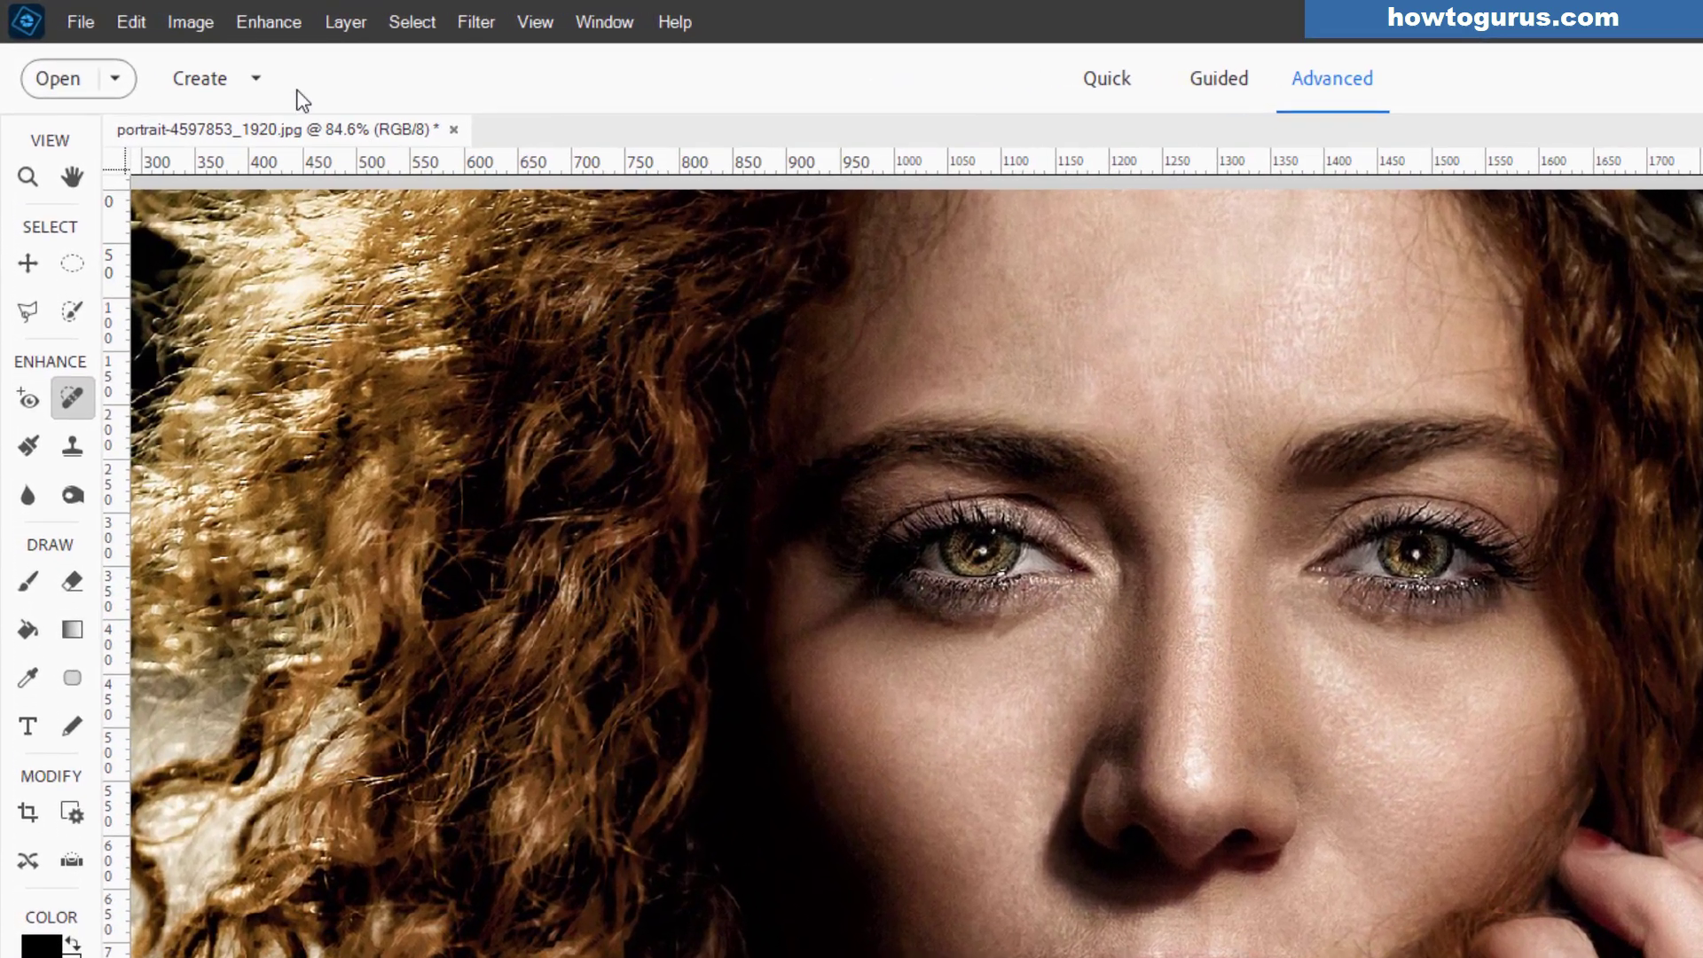
- Open Enhance > Smooth Skin and zoom its preview to 100% on the forehead and eyes
click(183, 19)
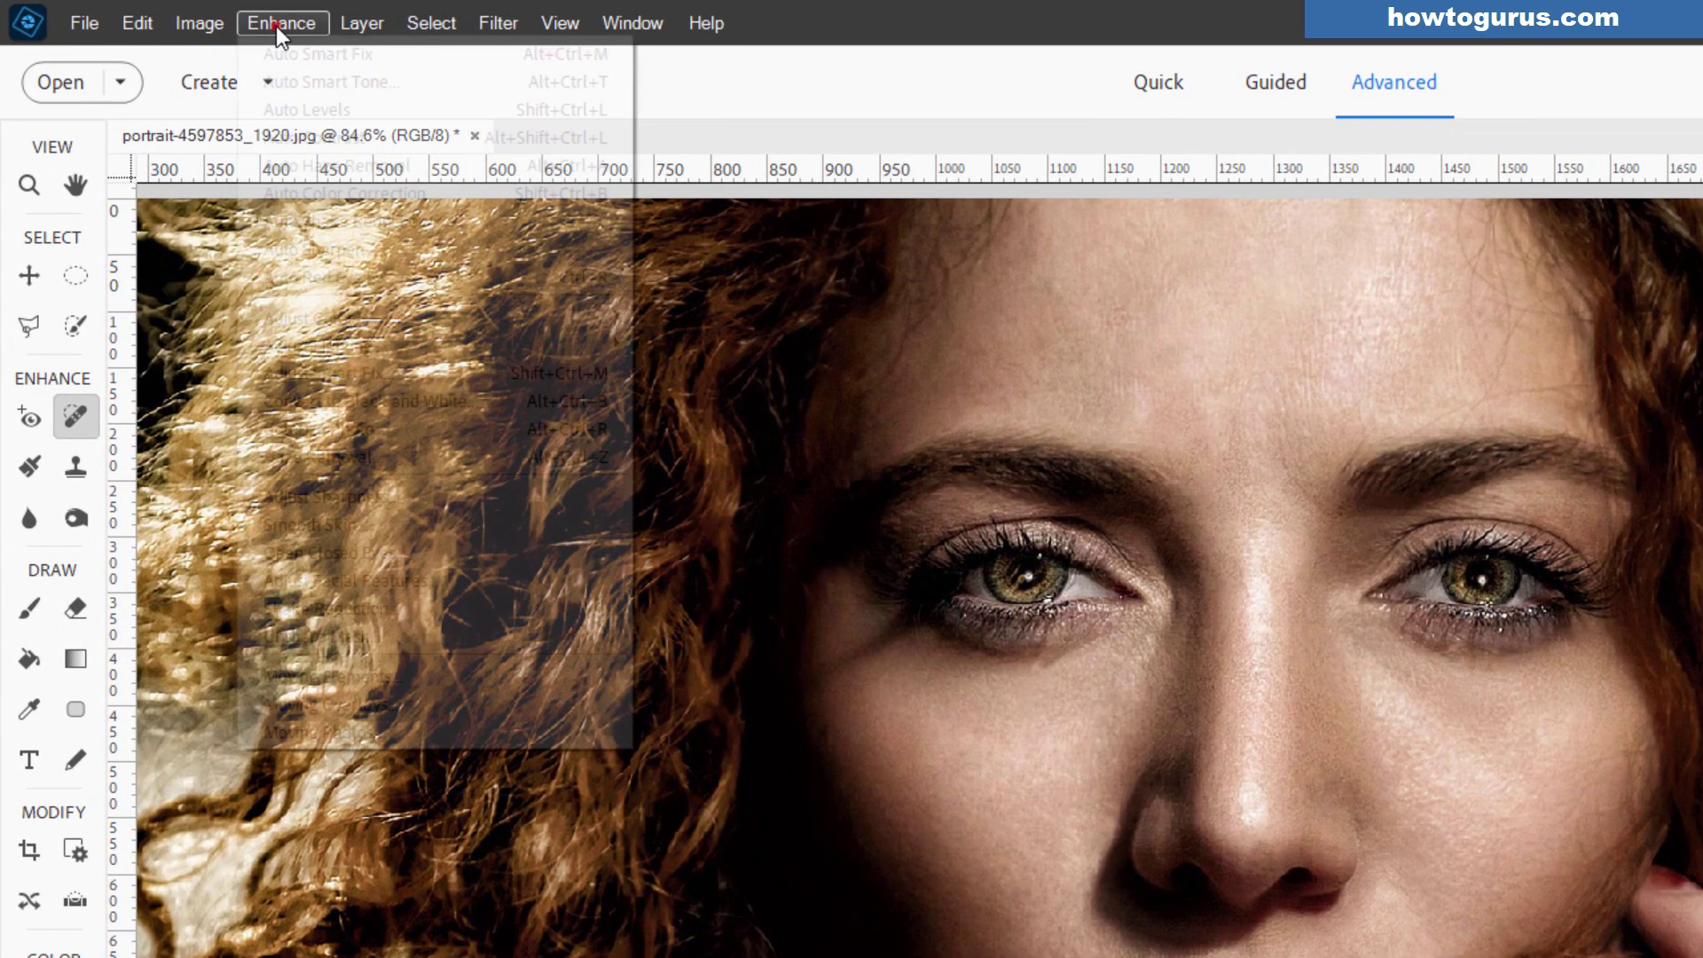
click(349, 525)
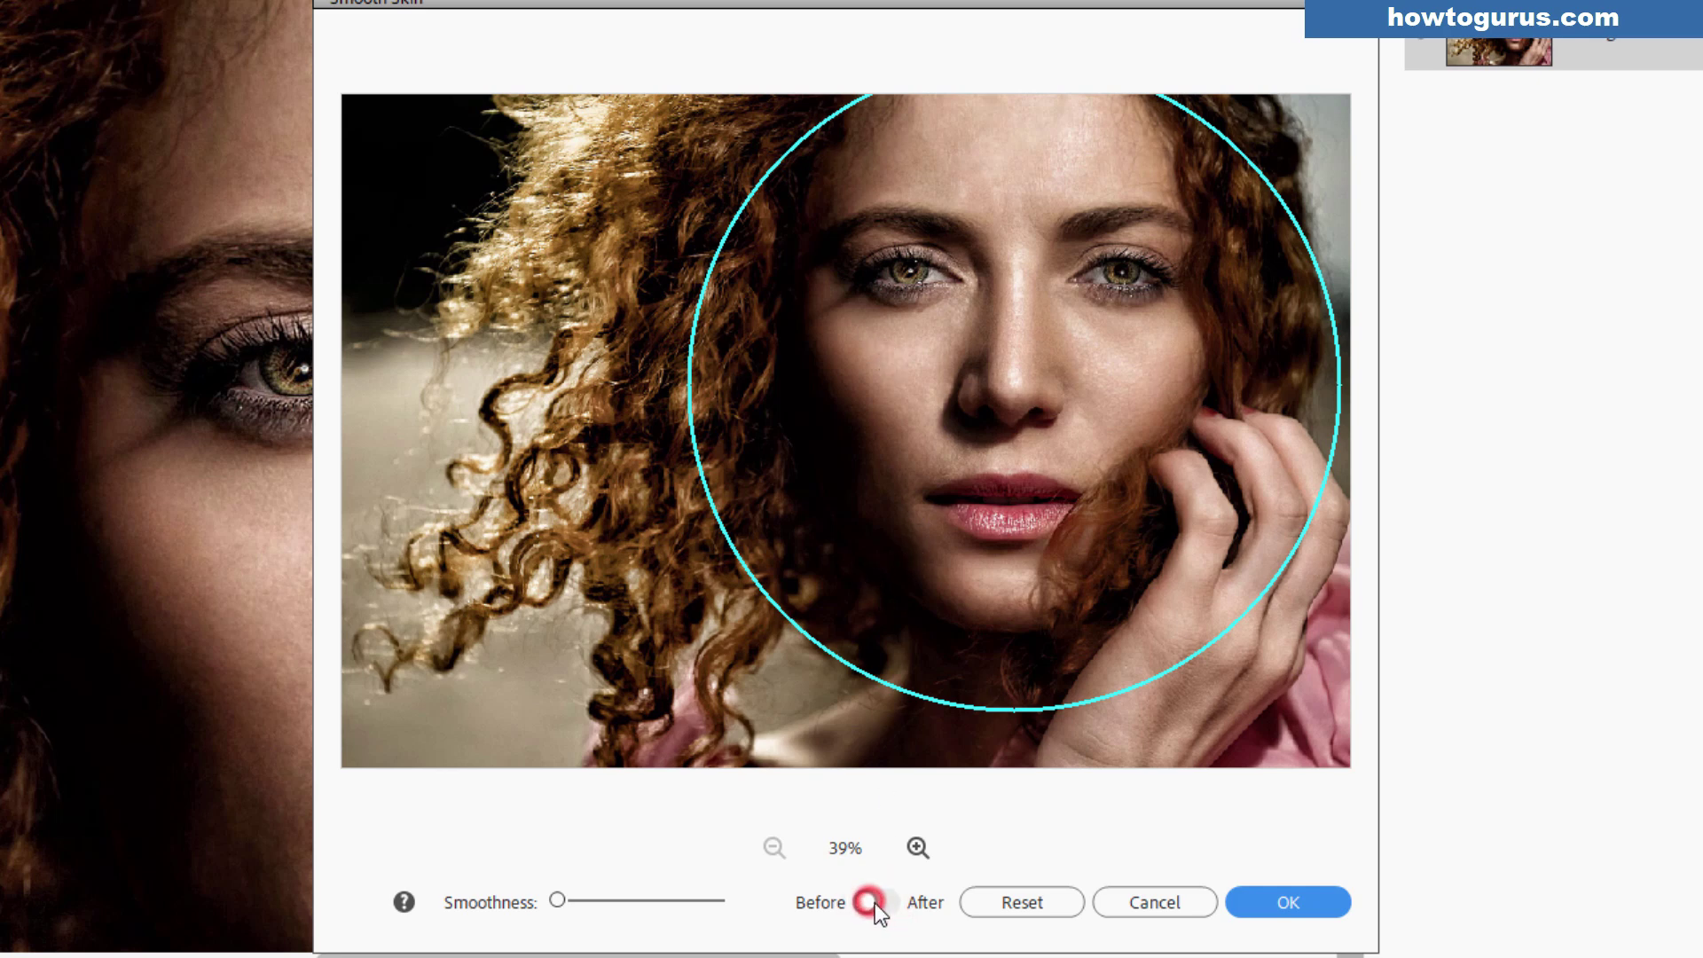
click(918, 847)
click(917, 848)
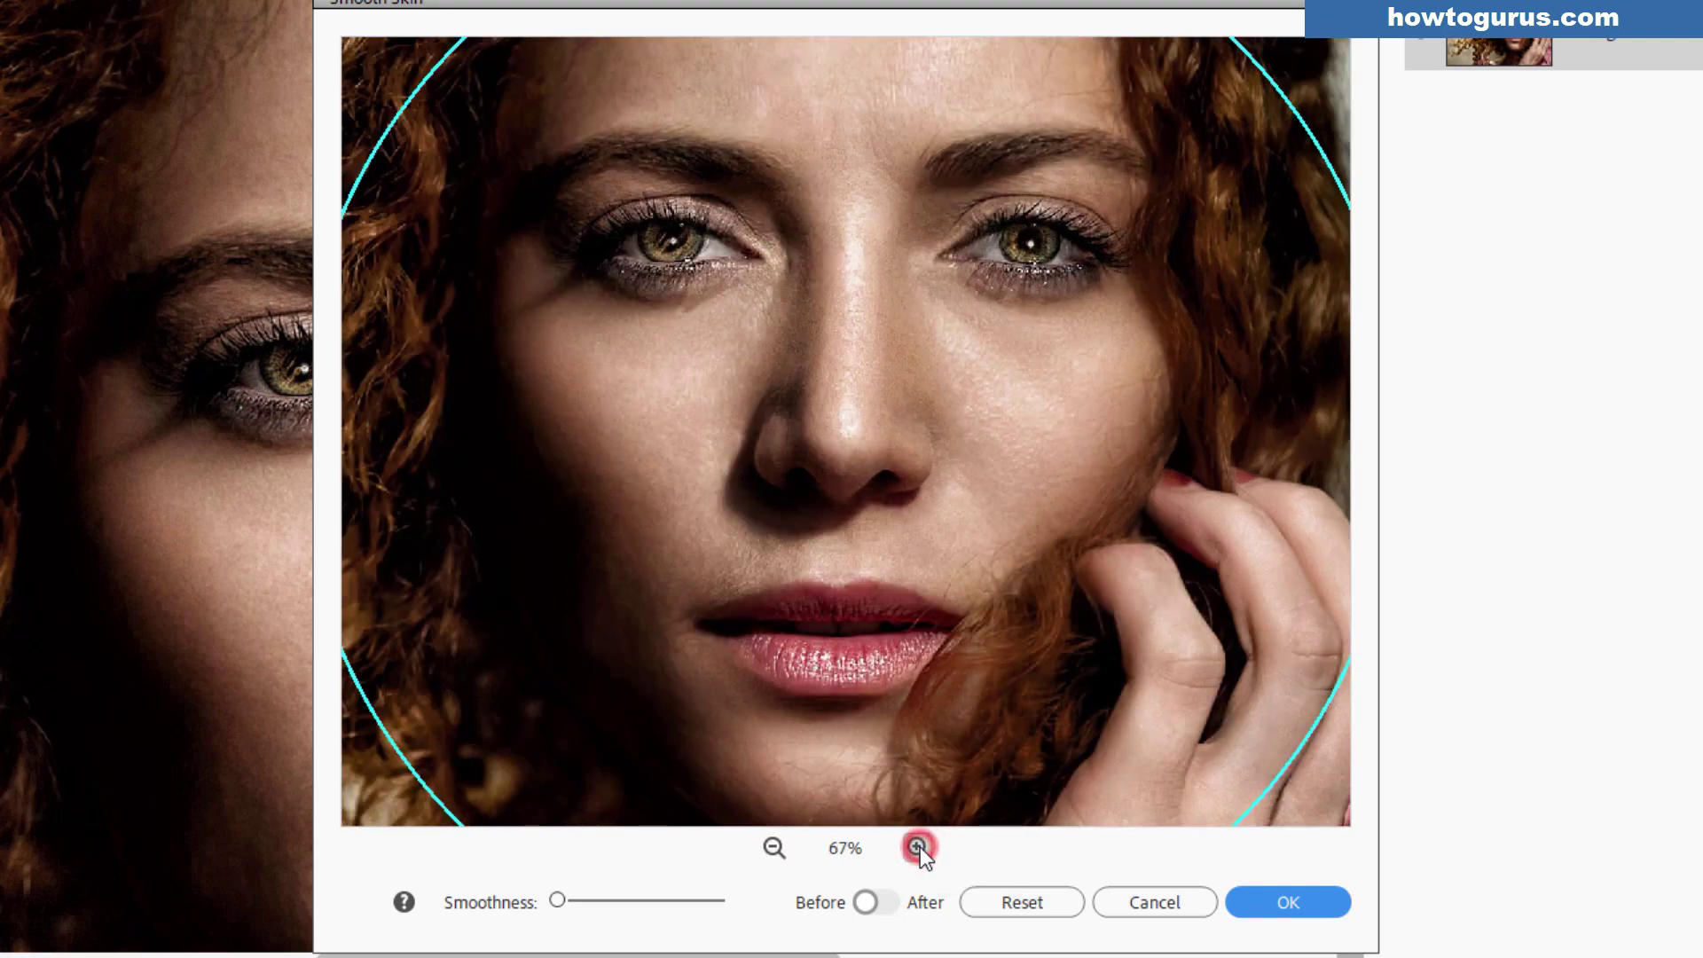
click(917, 847)
drag(973, 246, 1000, 569)
click(943, 515)
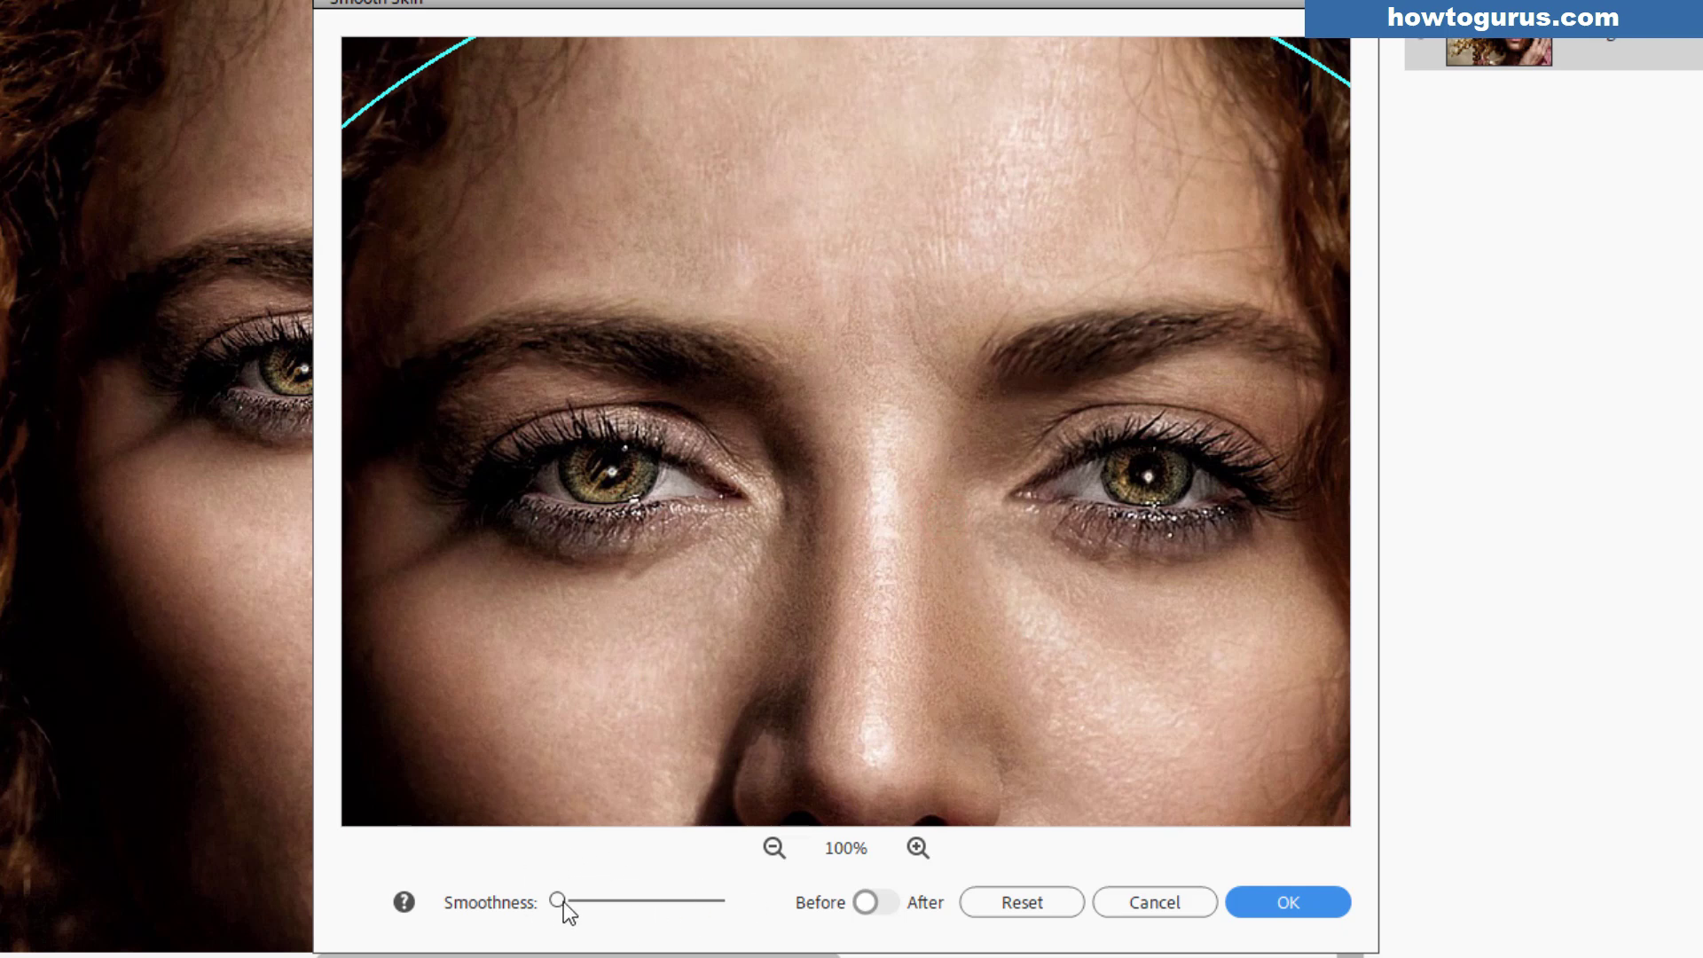
- Set Smoothness to maximum and toggle Before/After to compare the smoothed skin
drag(581, 902, 737, 904)
click(888, 902)
click(861, 903)
click(892, 903)
click(889, 905)
click(893, 903)
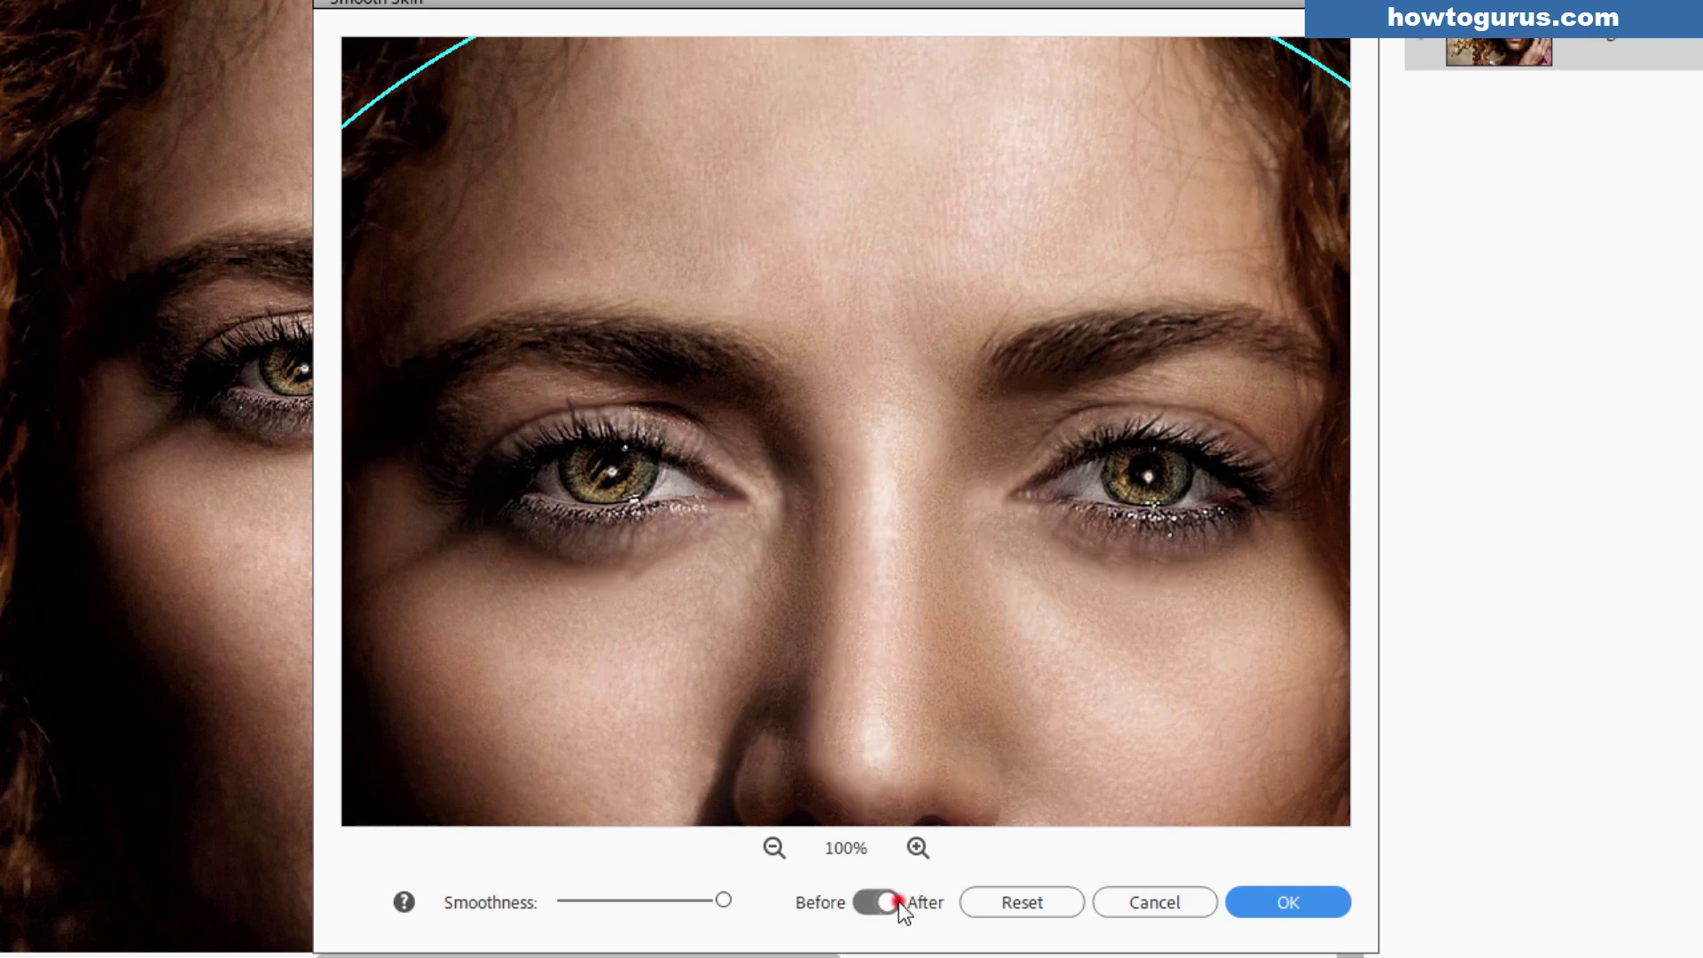
click(859, 903)
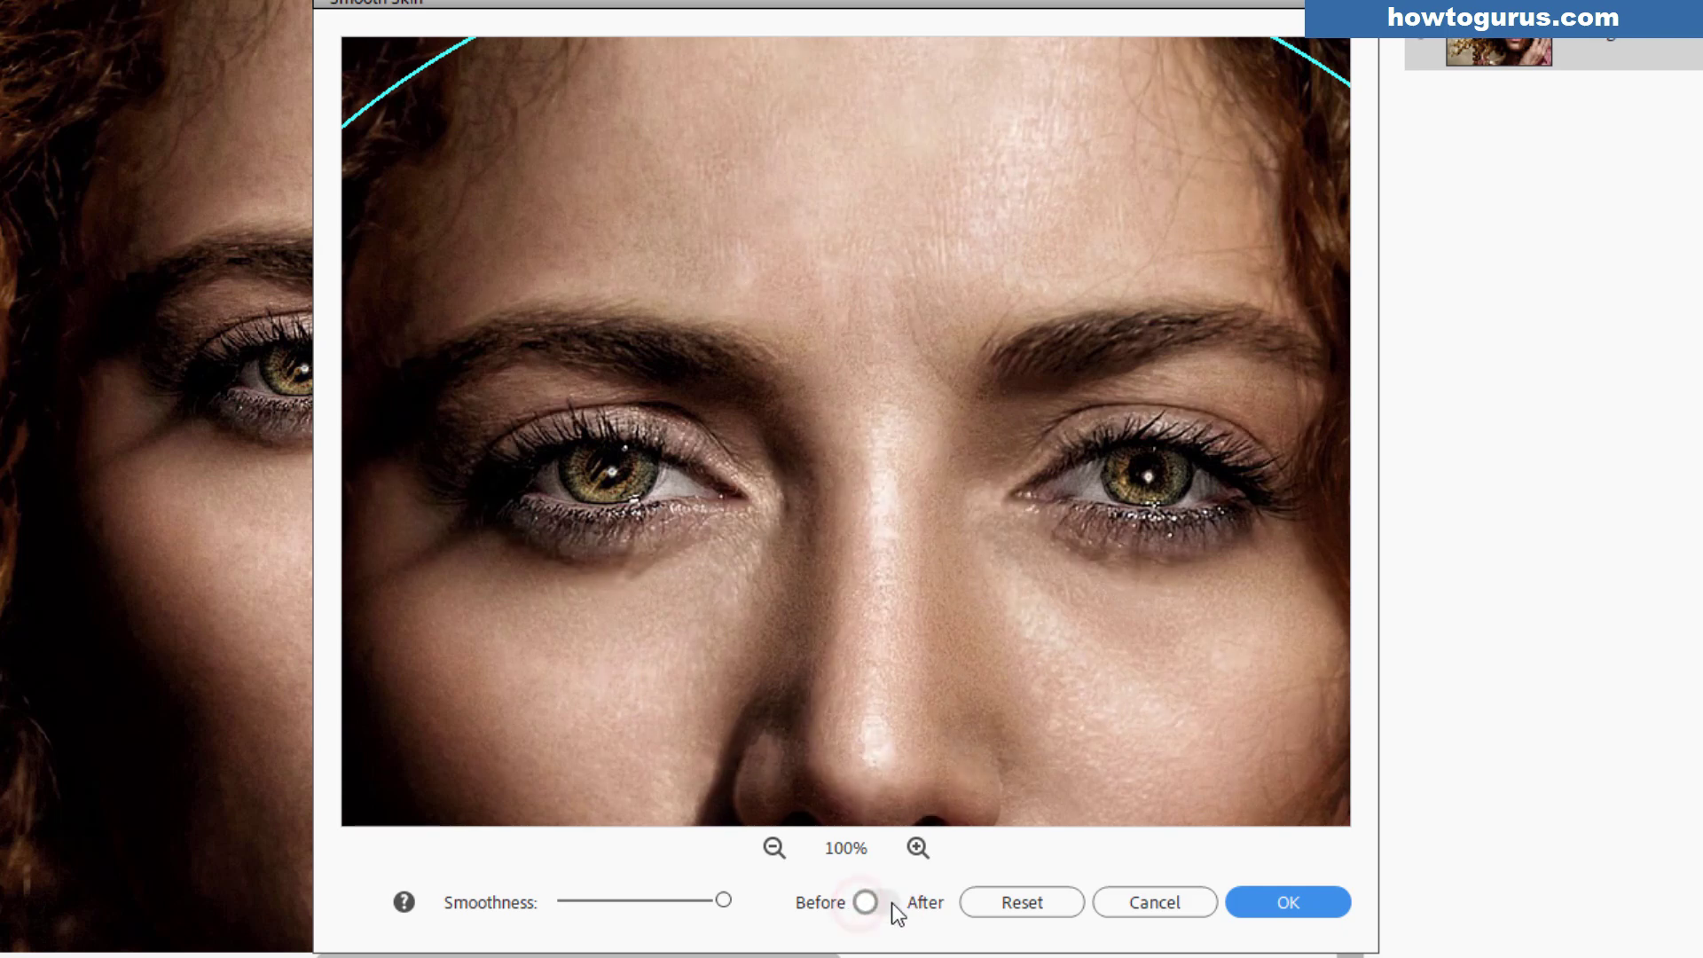
click(893, 902)
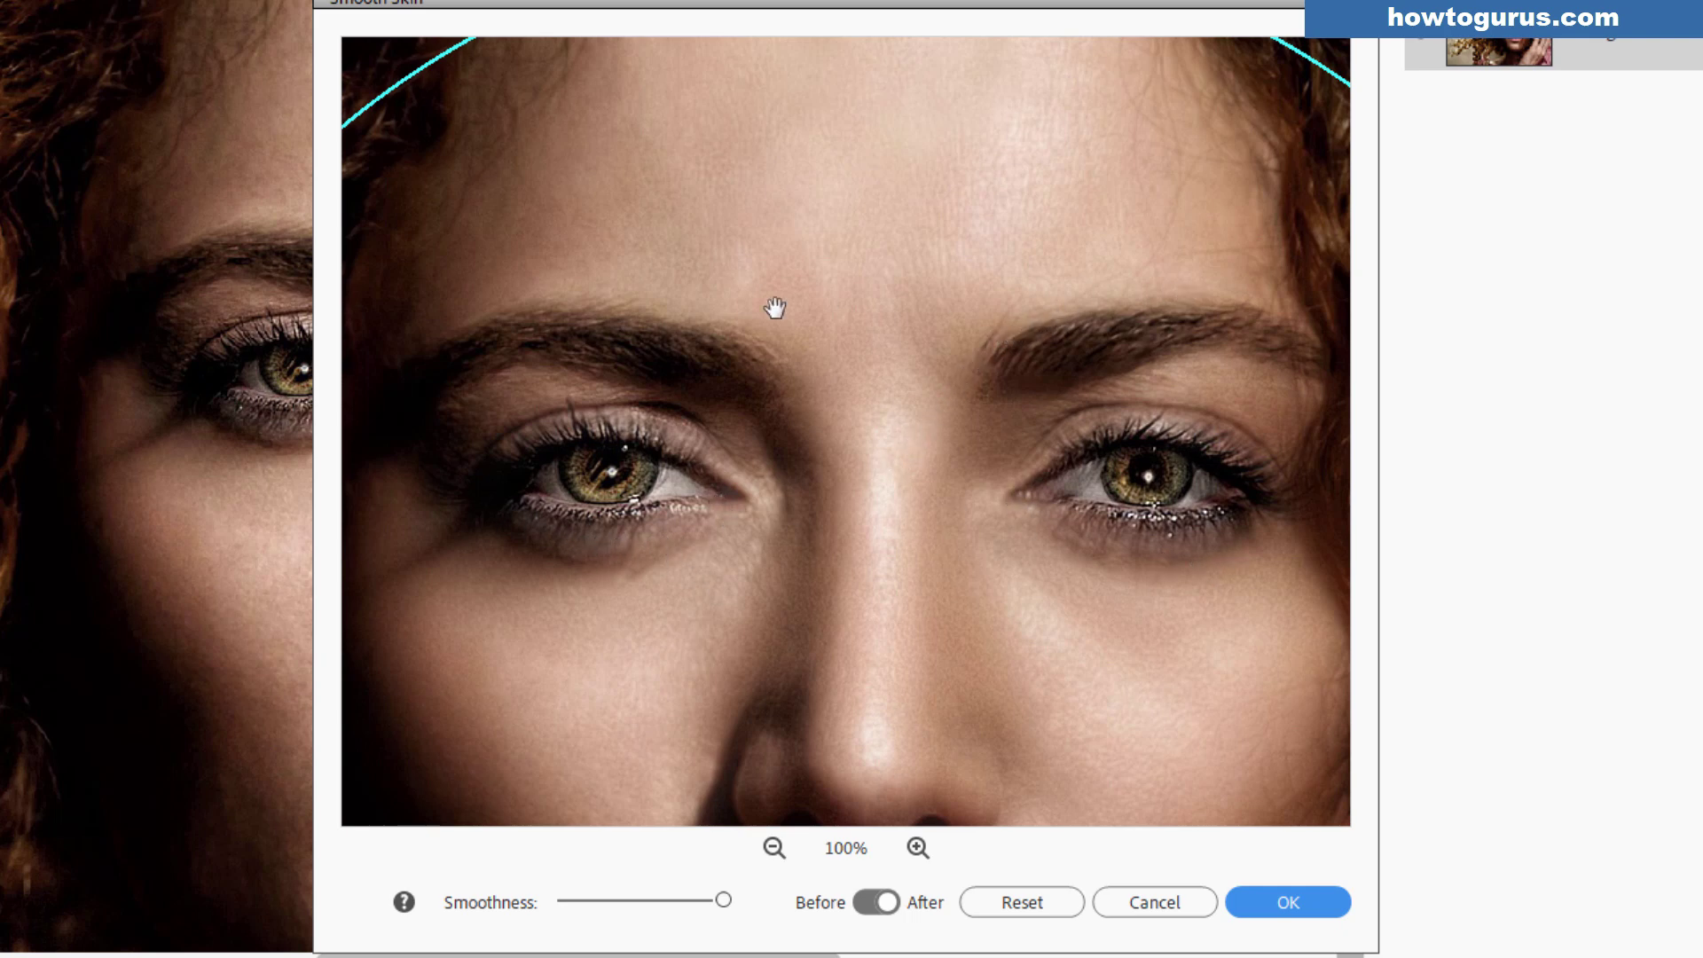
- Compare Before and After a few more times, then cancel Smooth Skin unapplied
click(866, 902)
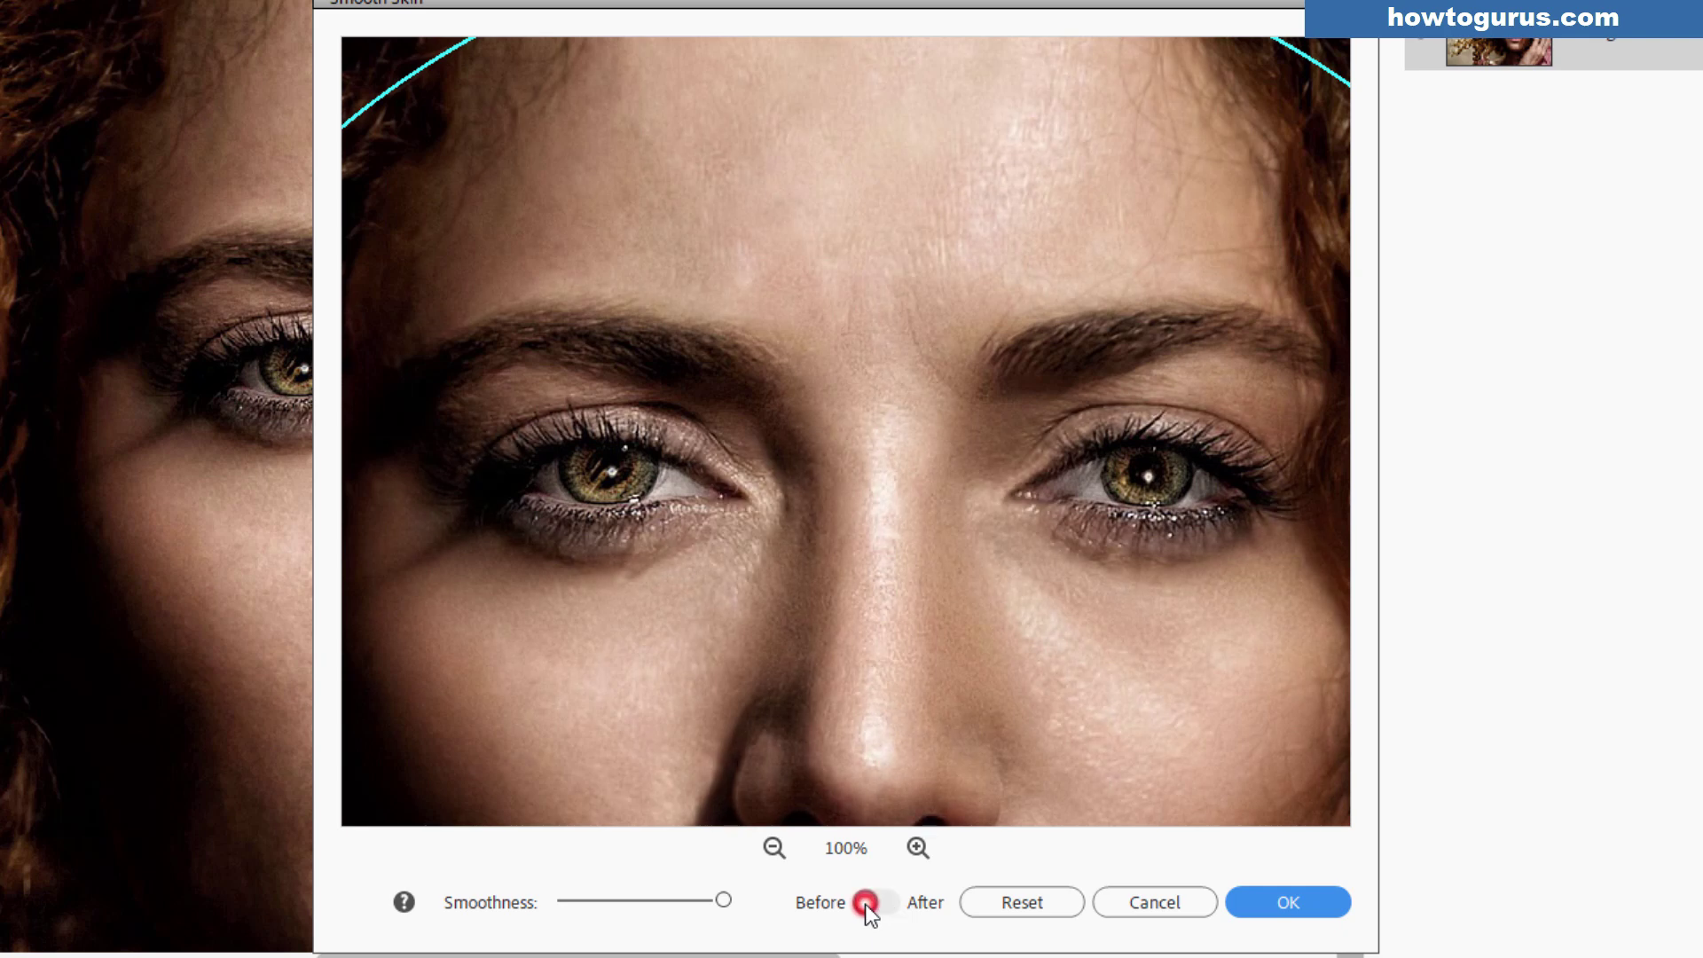
click(889, 901)
click(864, 903)
click(897, 901)
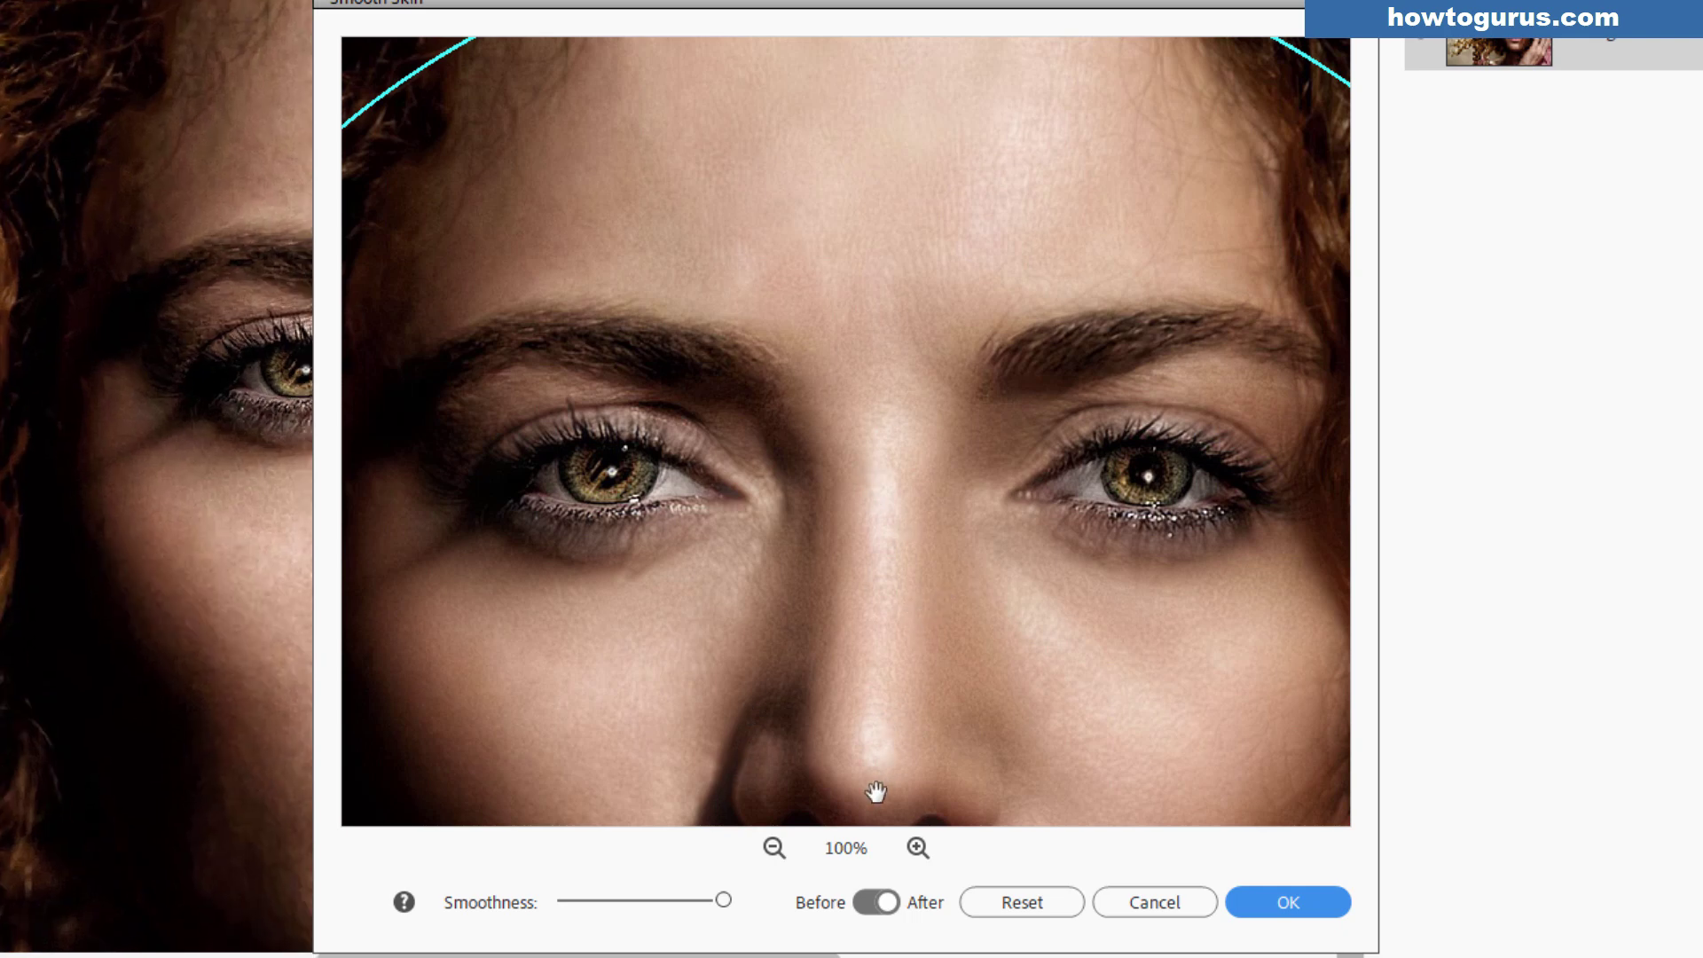
click(864, 901)
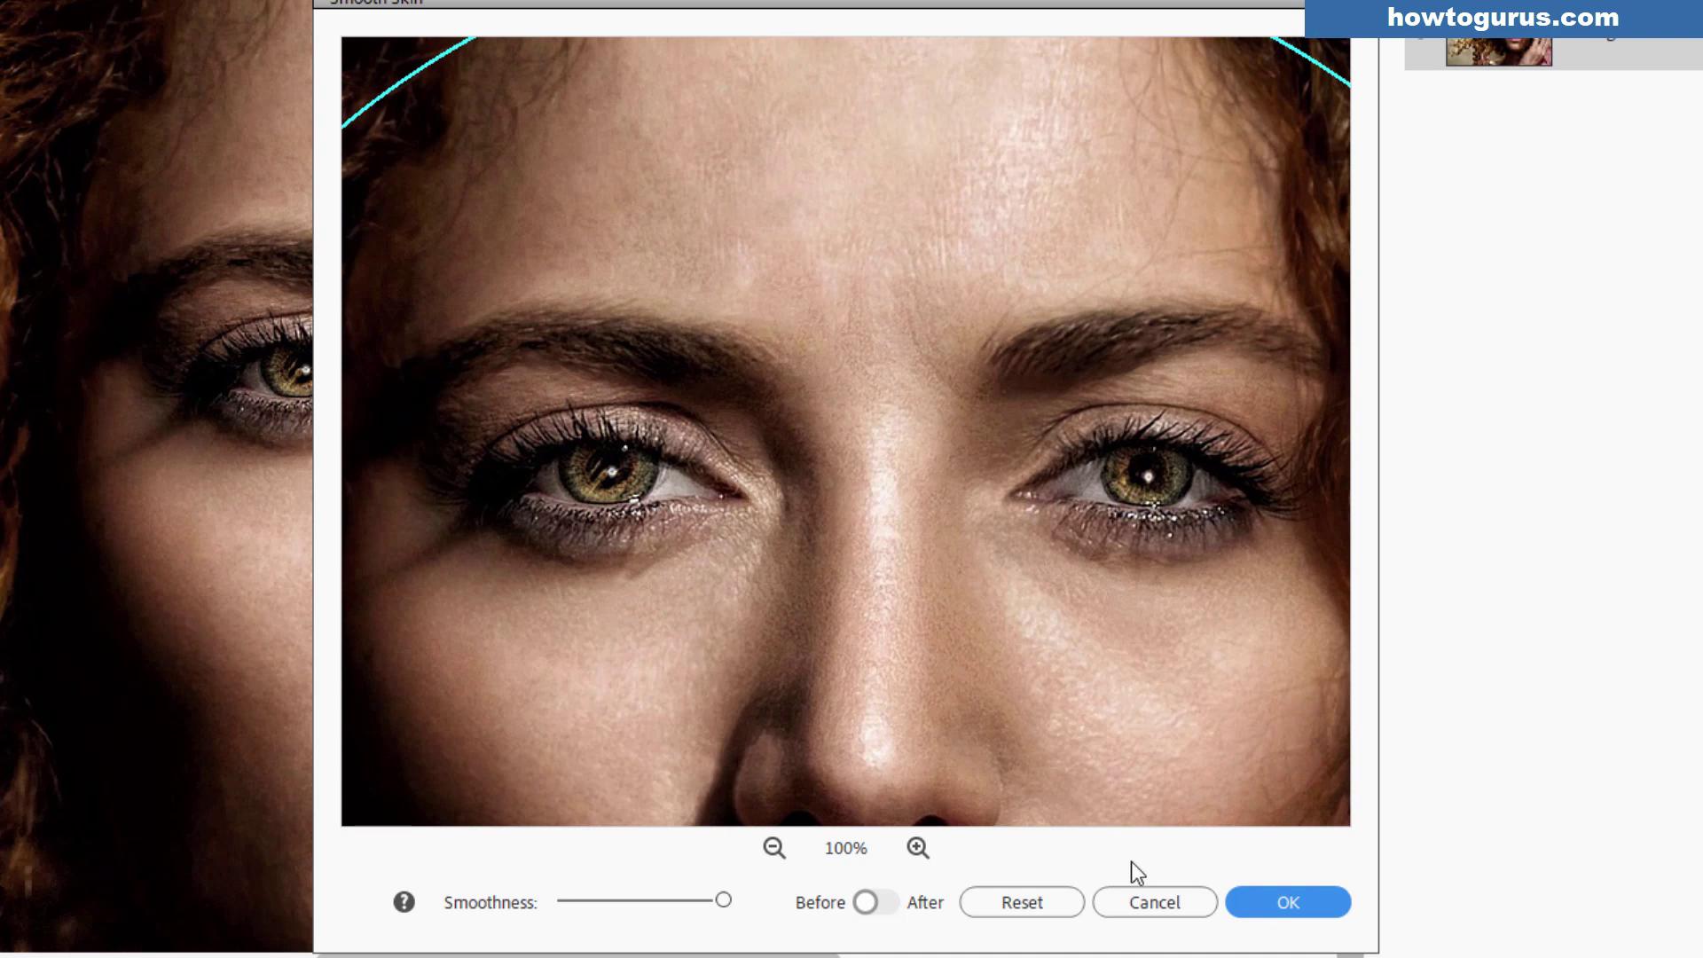
click(1146, 901)
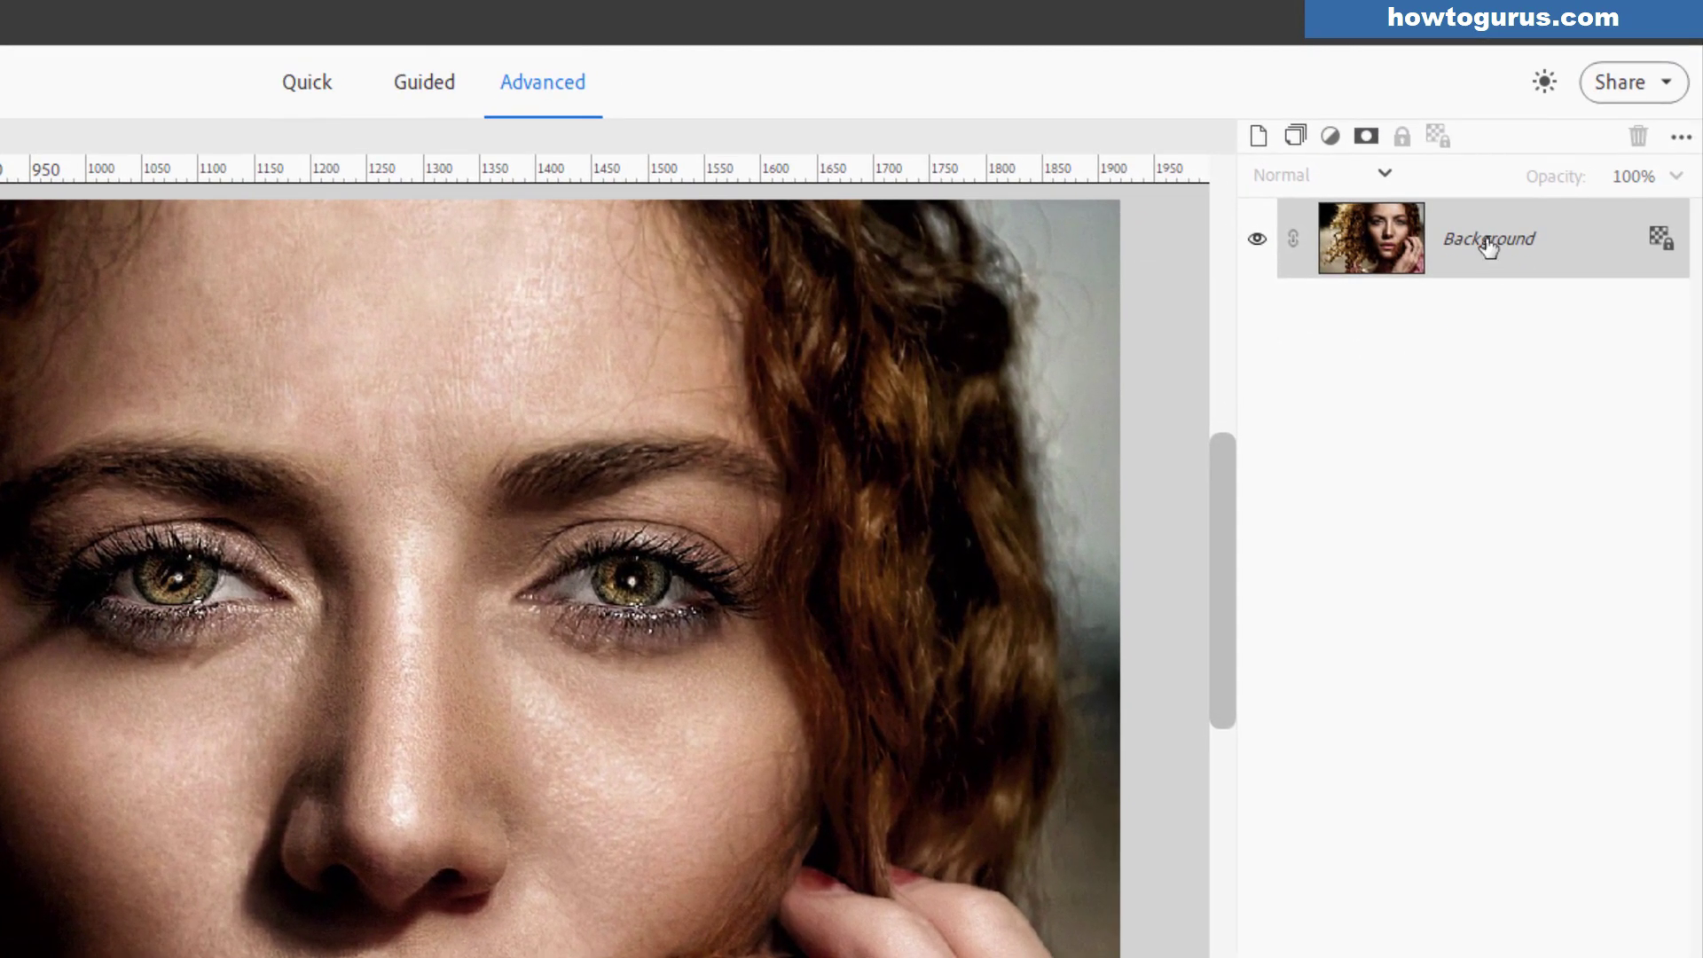
- Duplicate the Background layer to create Background copy
right_click(1489, 246)
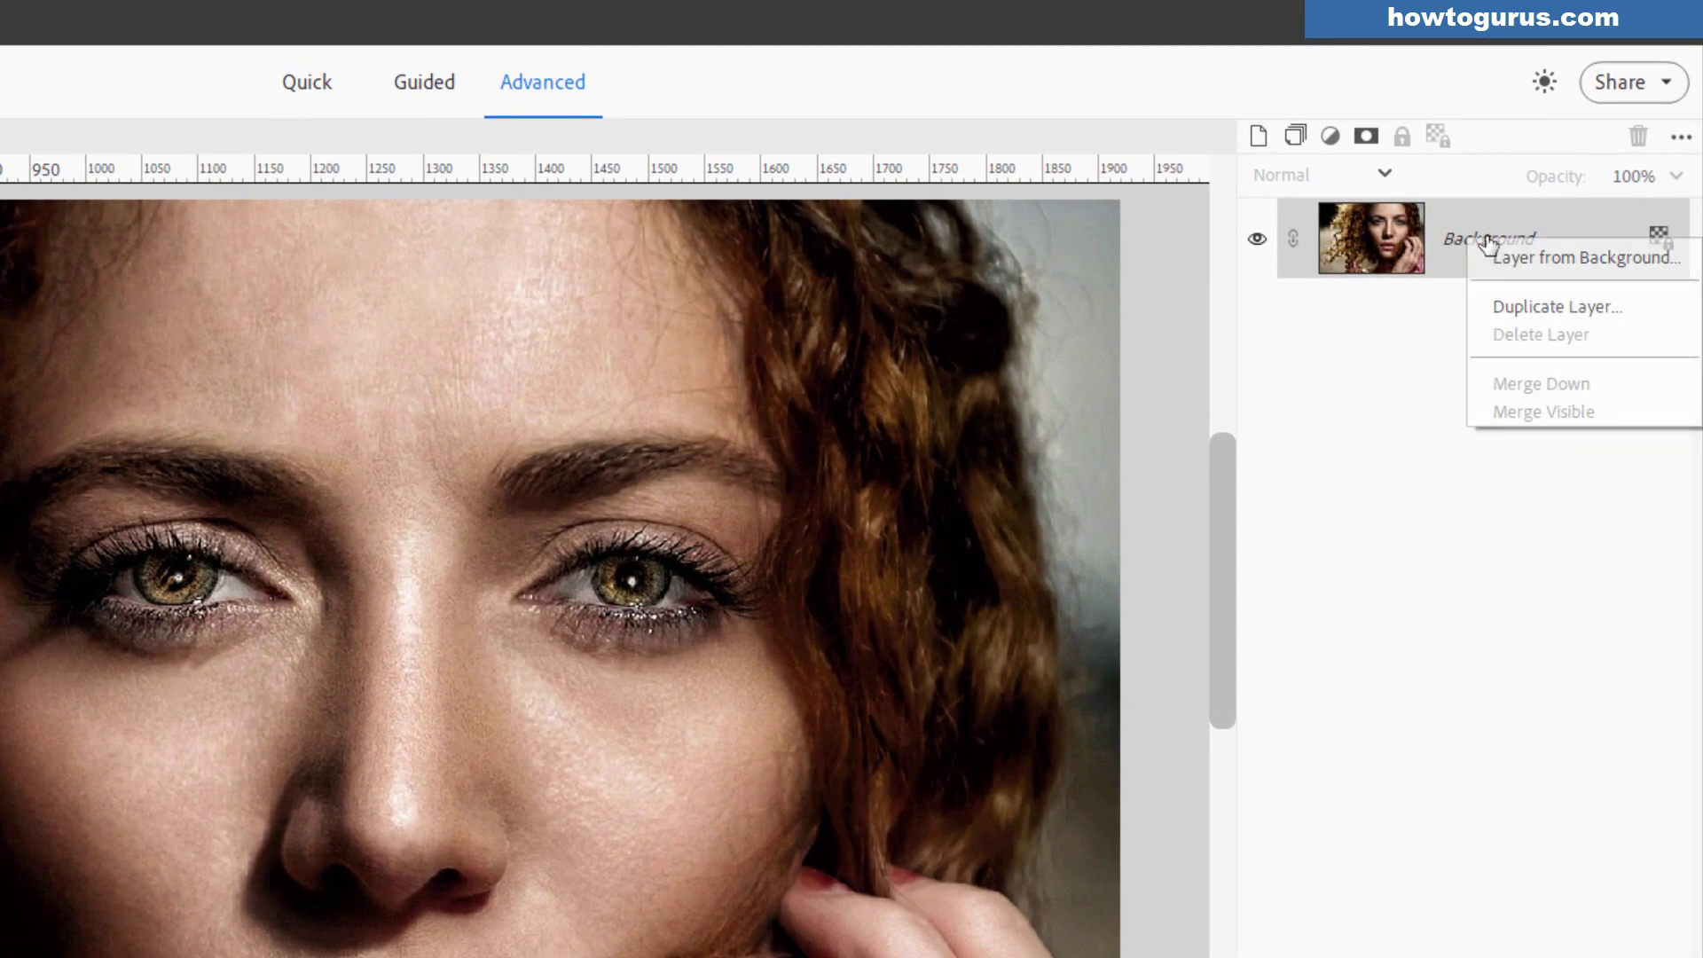
click(1526, 306)
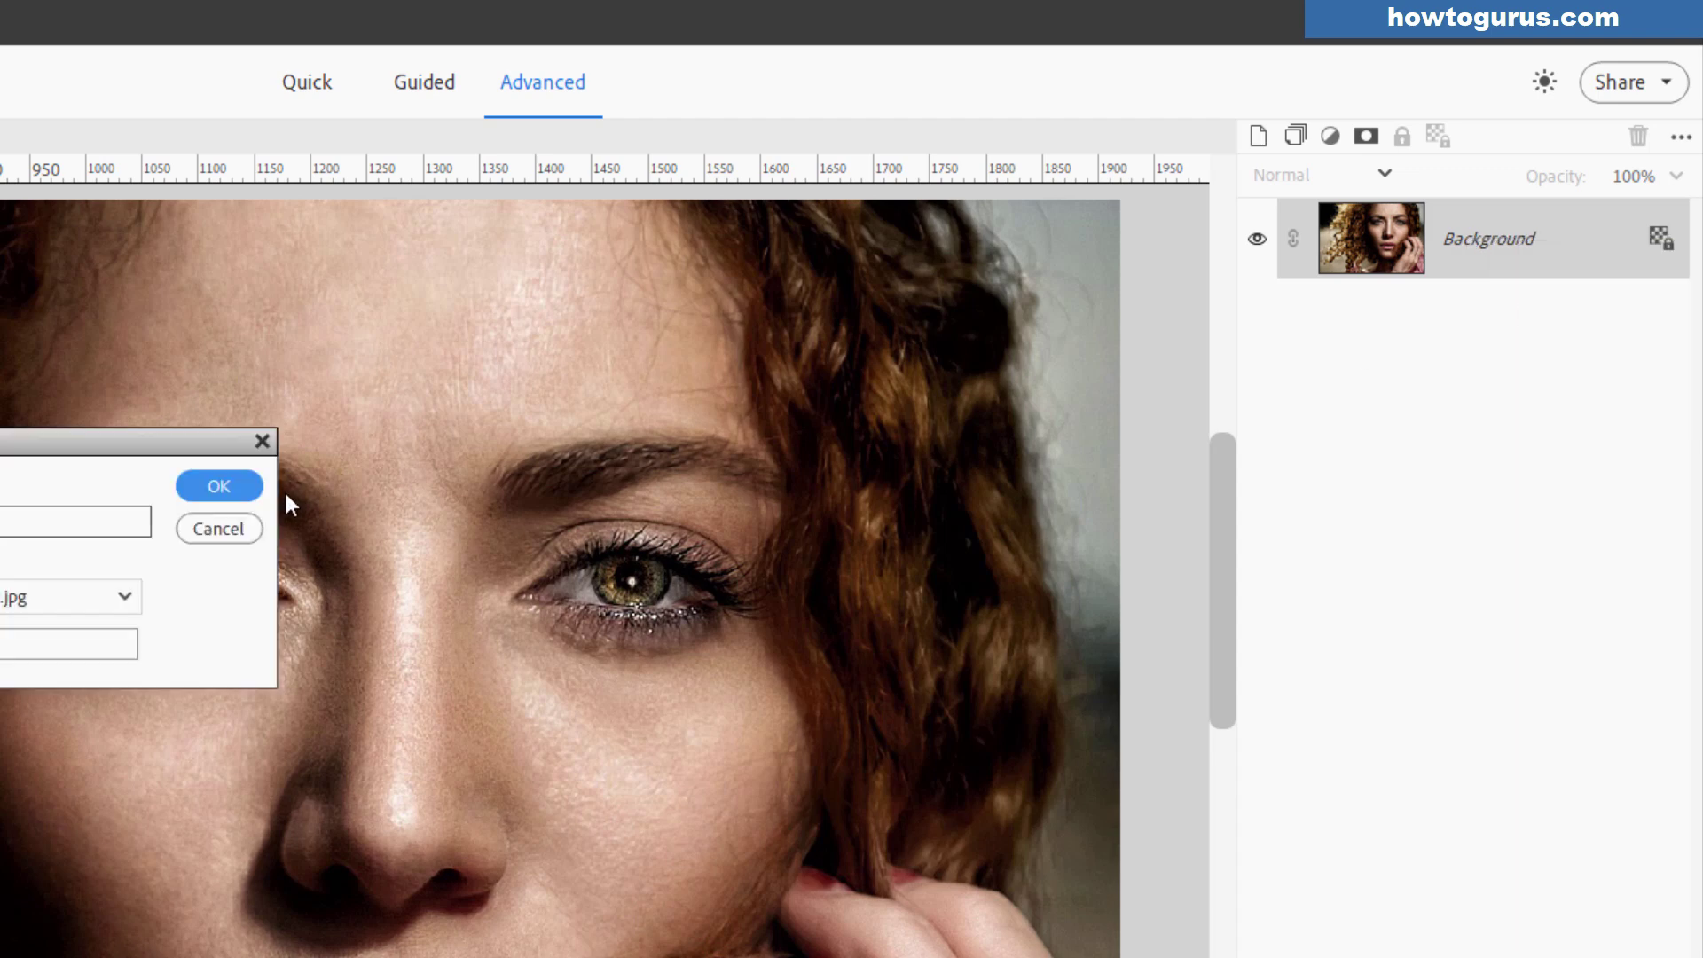
click(253, 488)
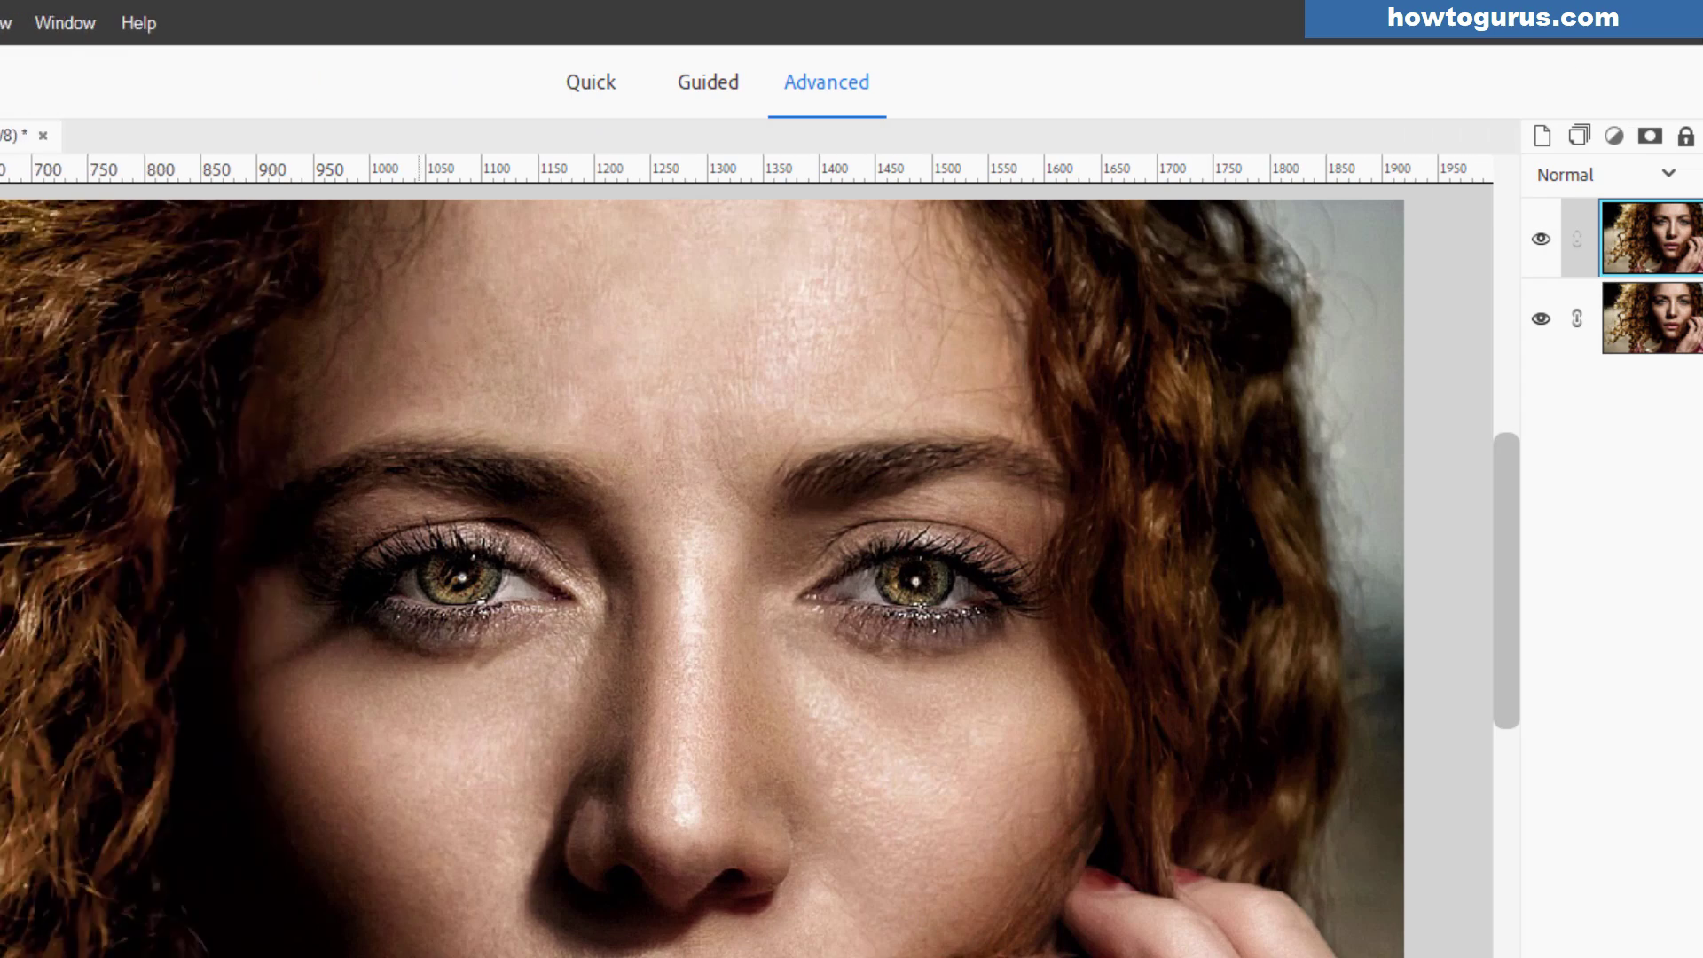
- Apply Smooth Skin at maximum Smoothness to the Background copy
click(153, 24)
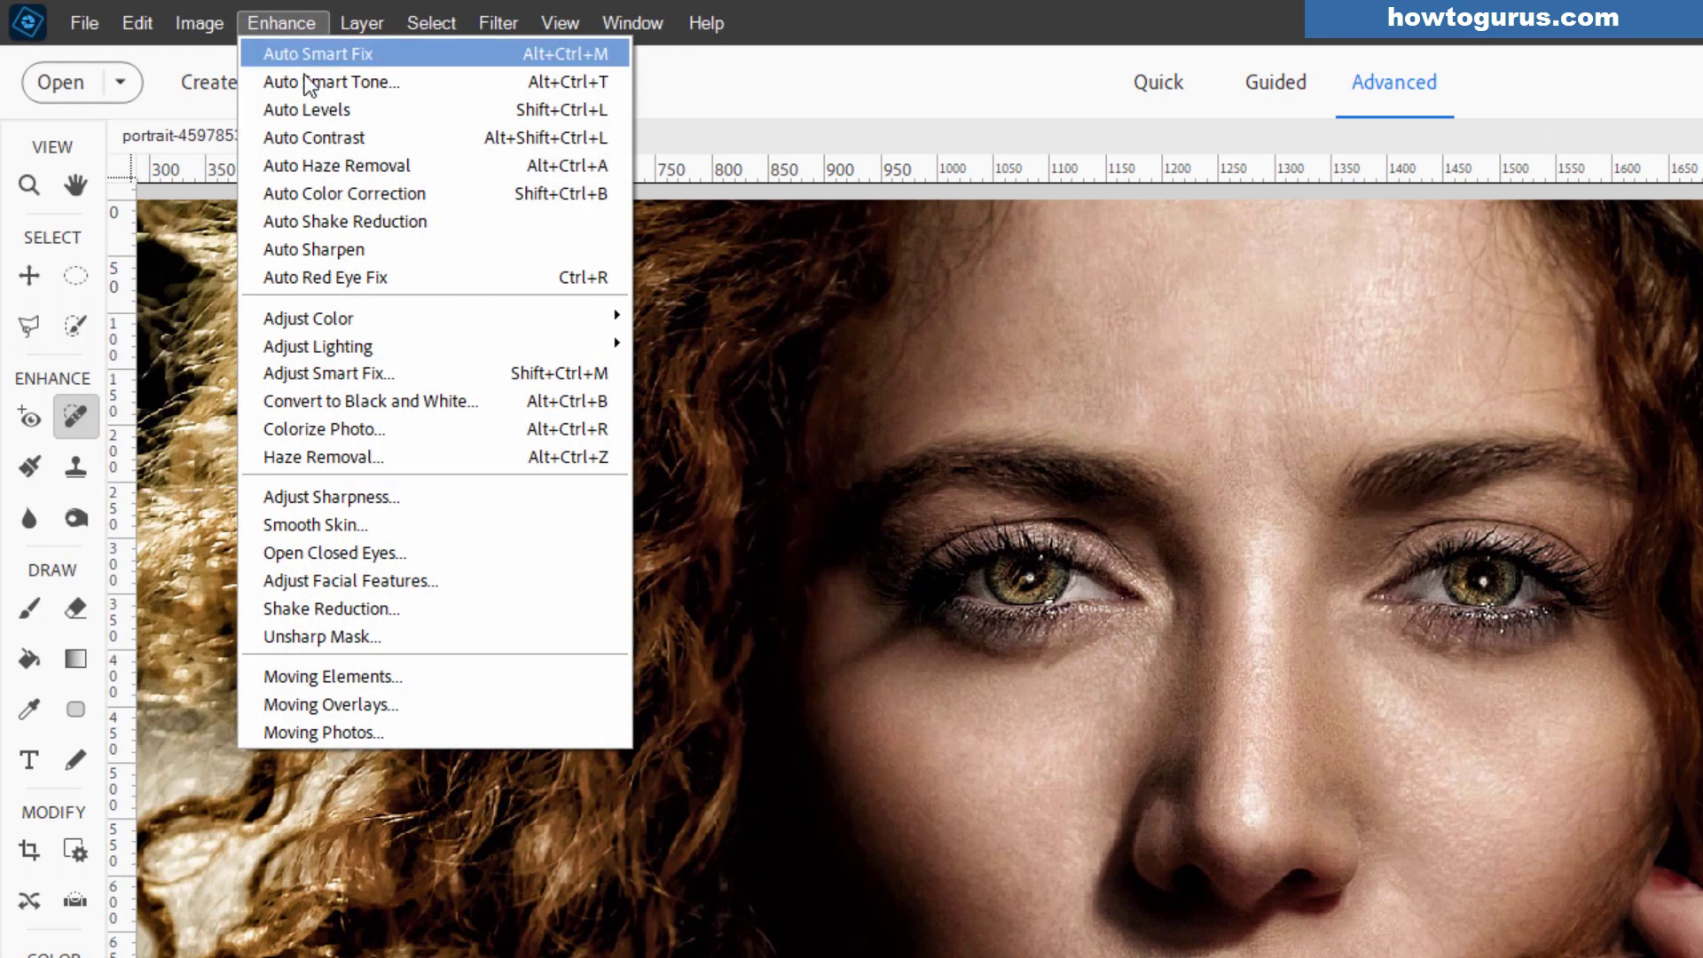
click(364, 521)
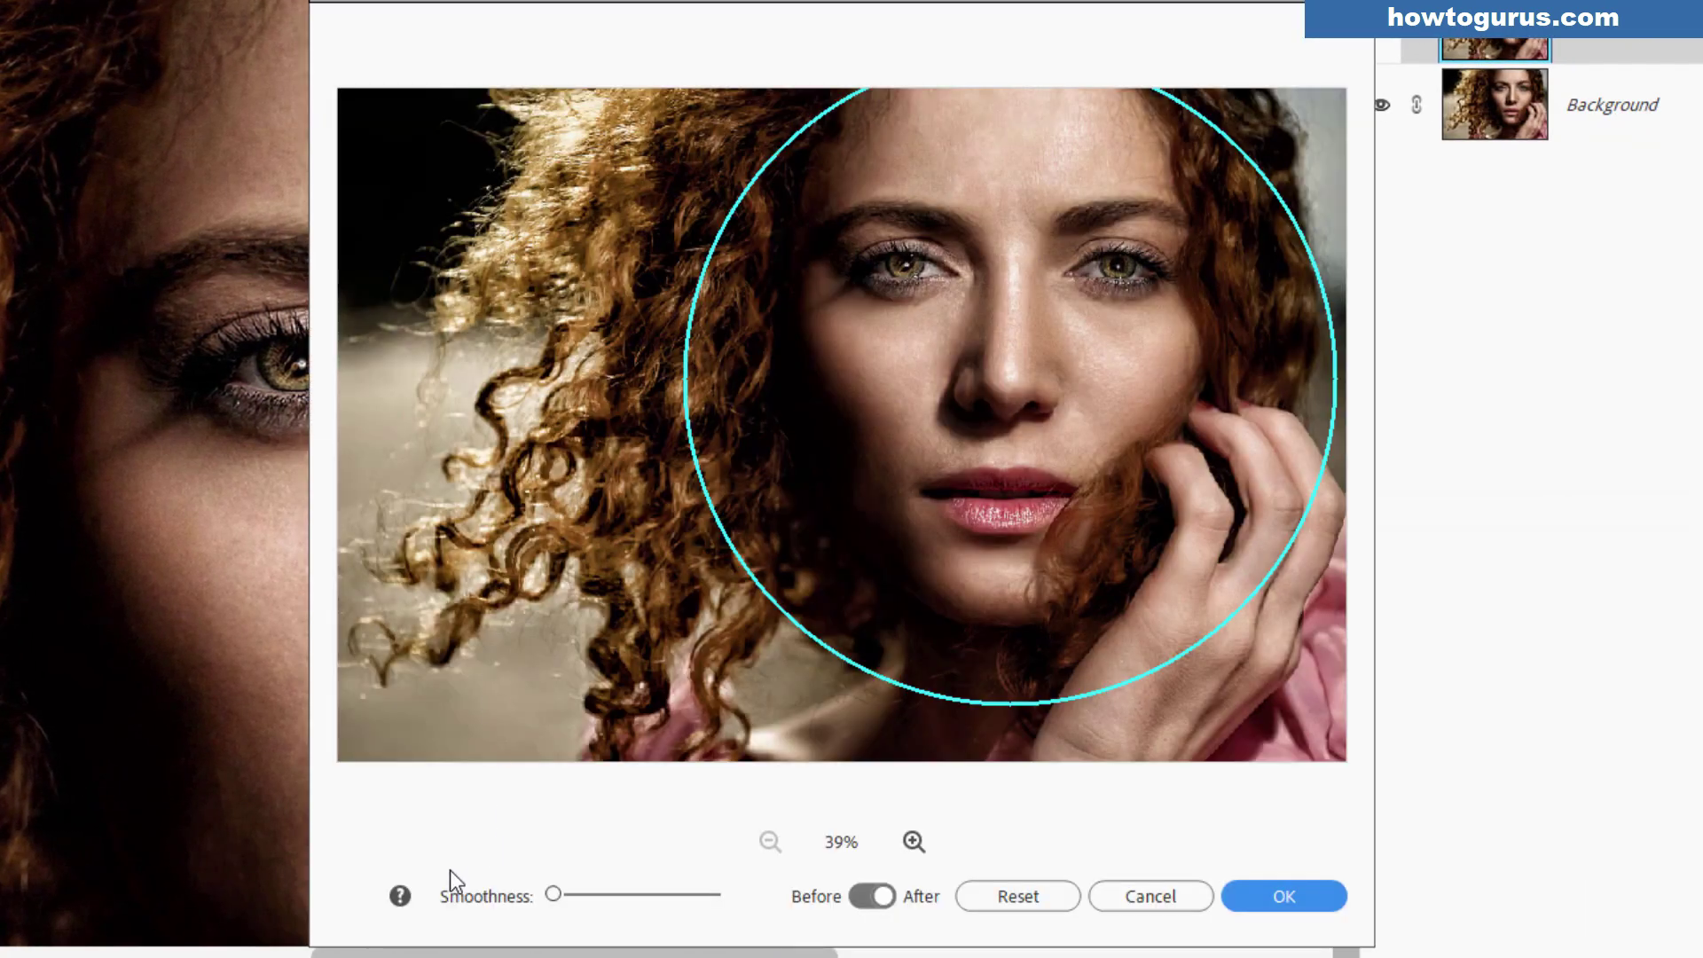
drag(737, 898, 771, 899)
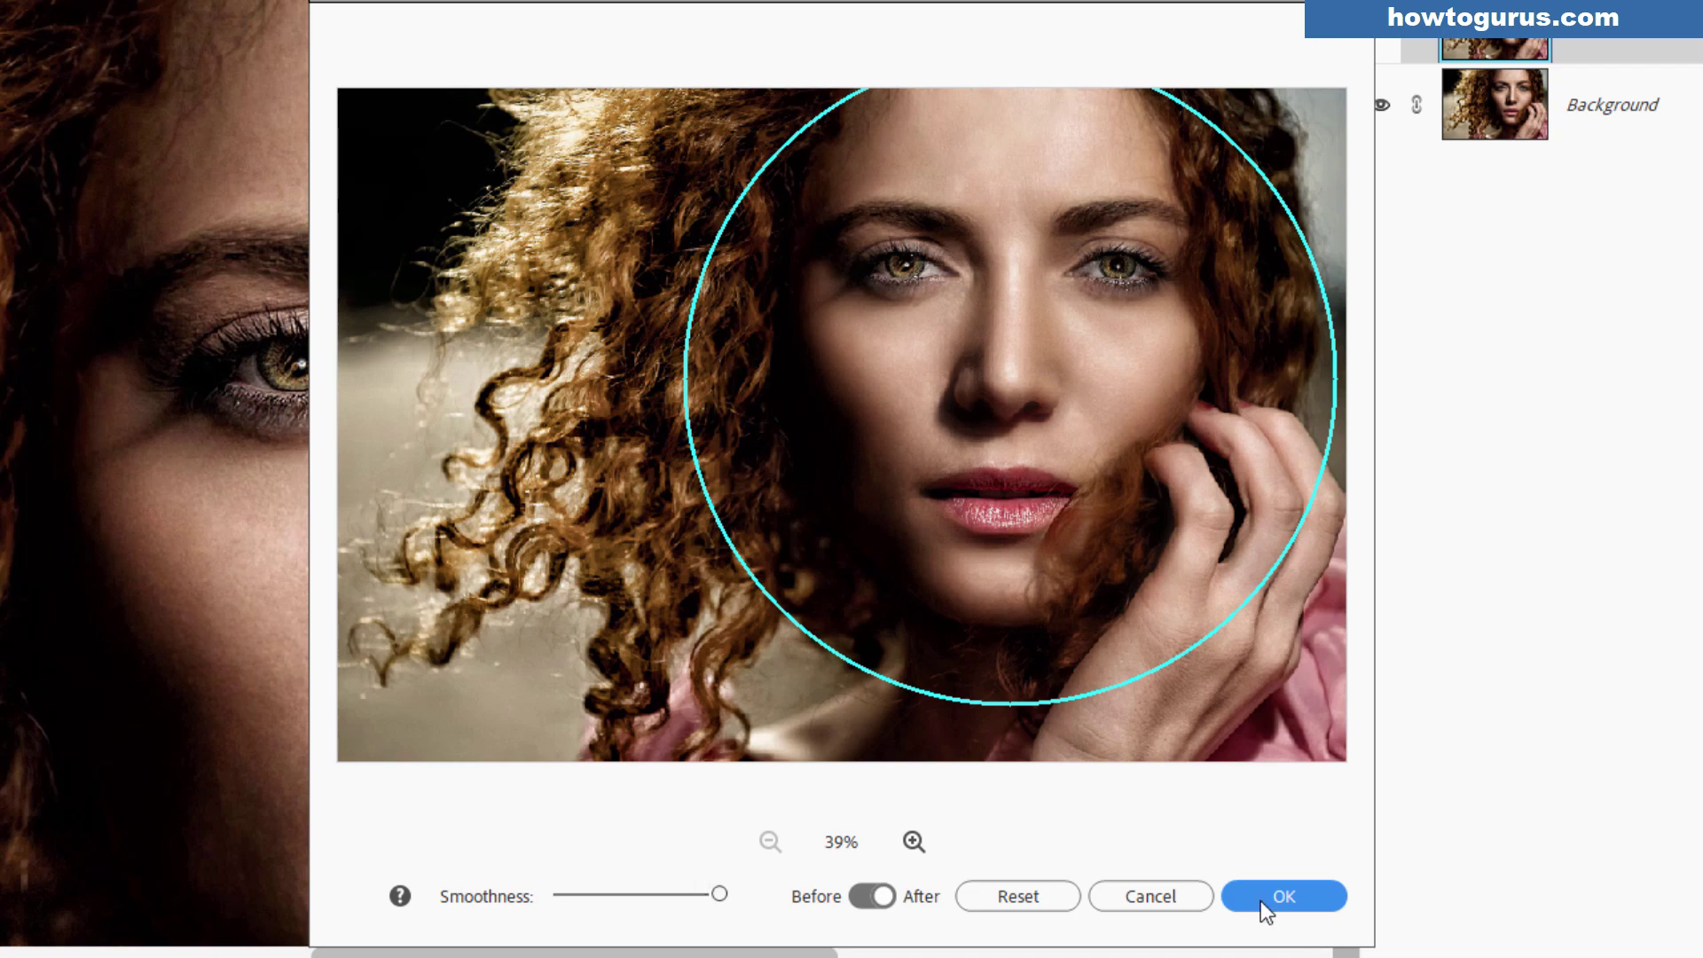
click(1288, 897)
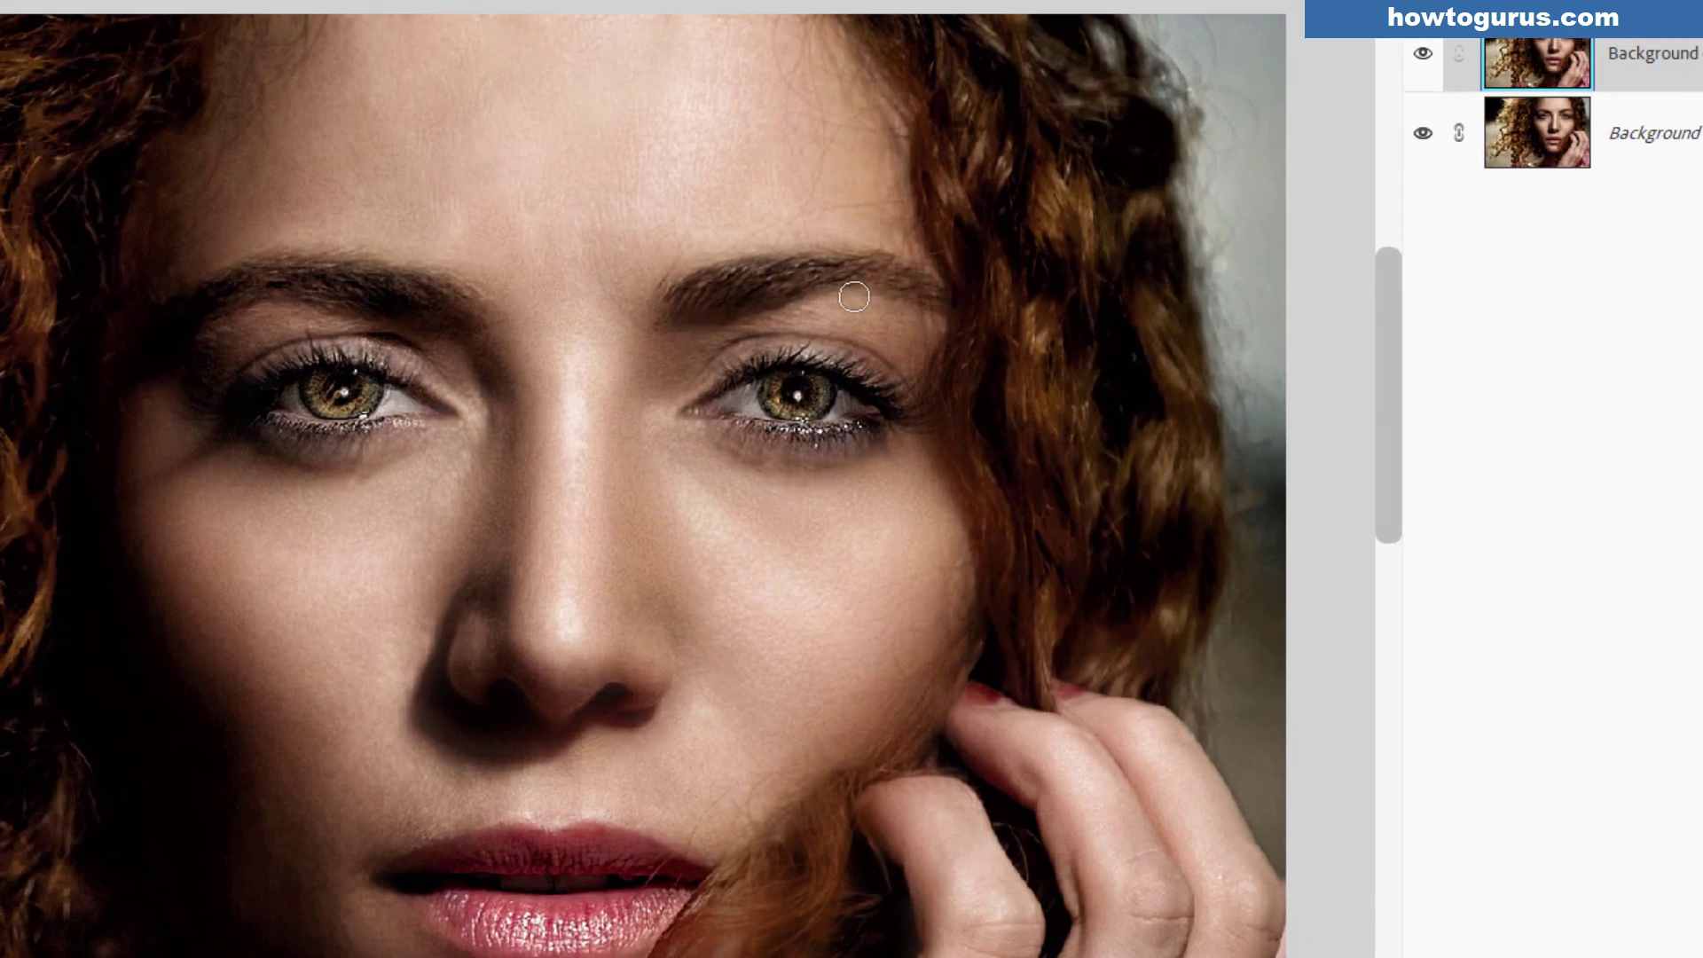
click(1424, 55)
click(1424, 54)
click(1423, 55)
click(1423, 55)
click(1424, 55)
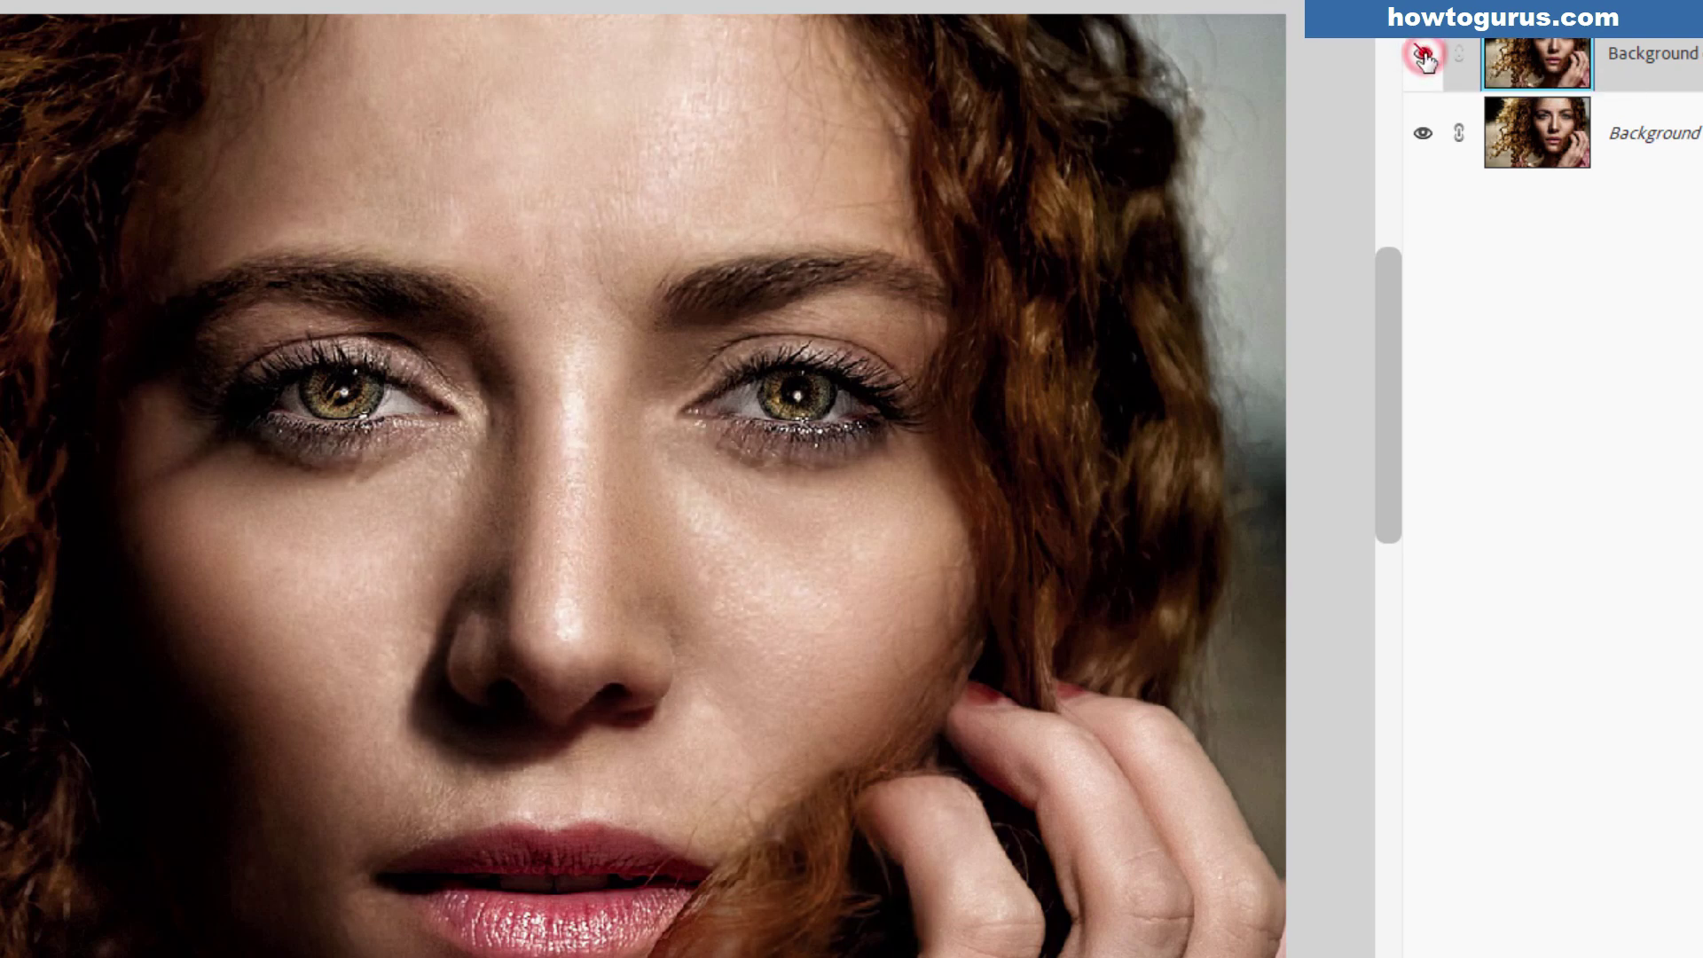
click(1424, 55)
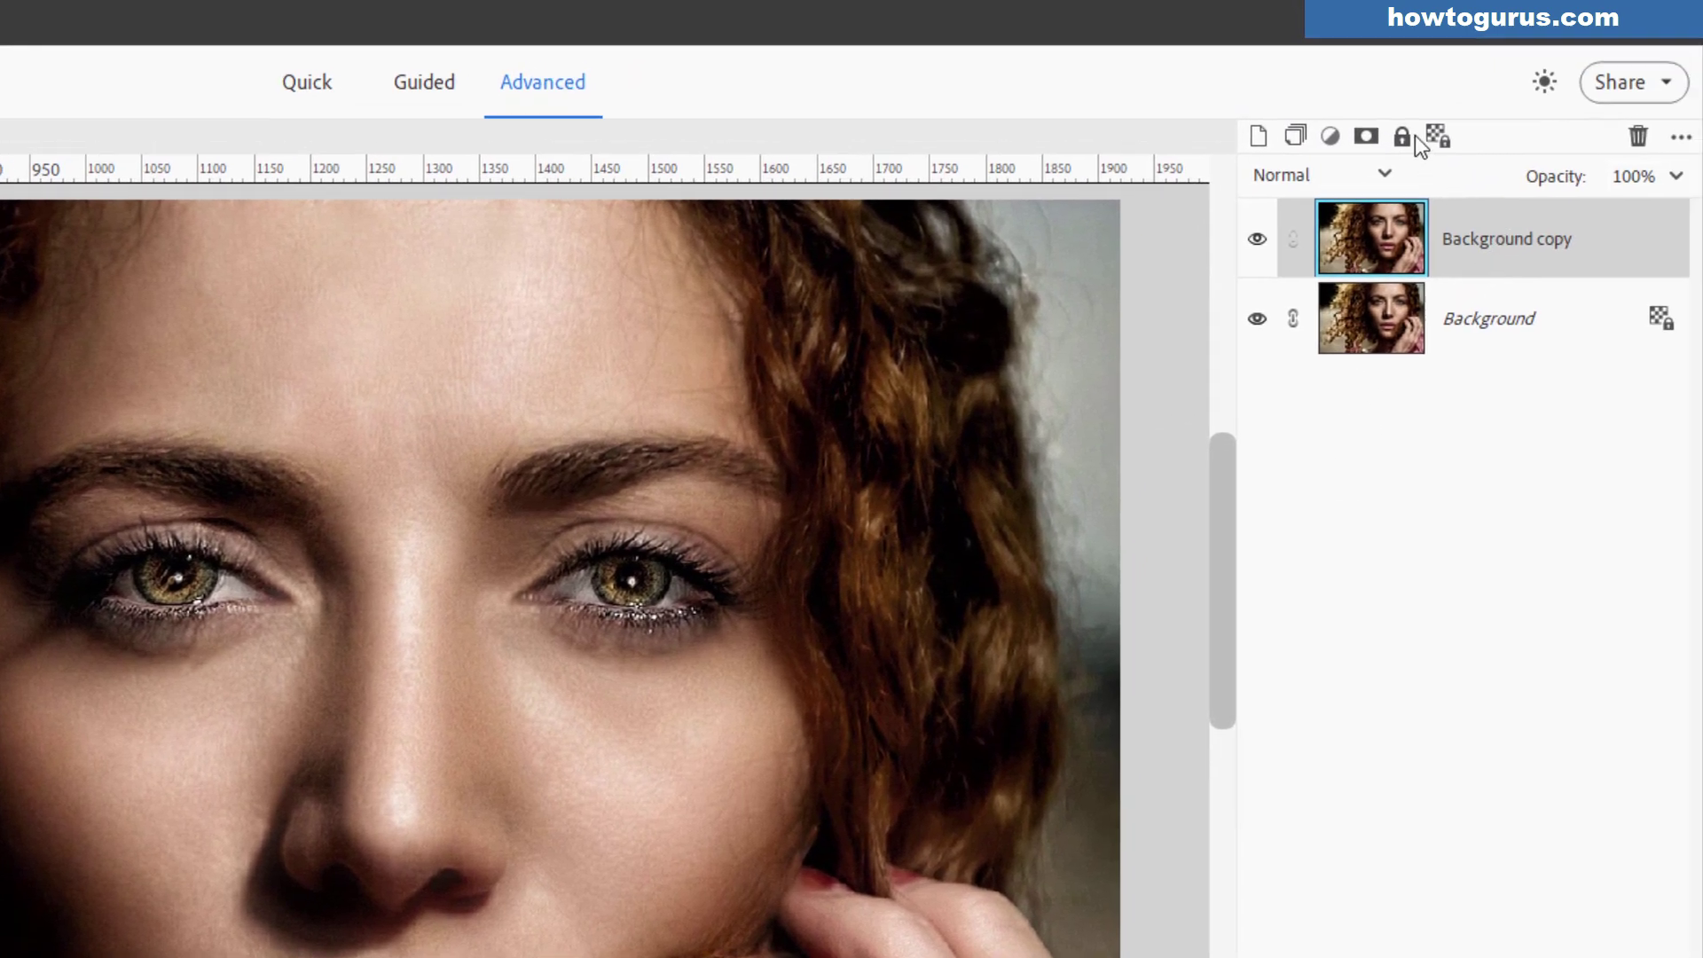
- Add a layer mask to the smoothed copy and paint black over both eyes, eyelids and eyebrows
click(1365, 138)
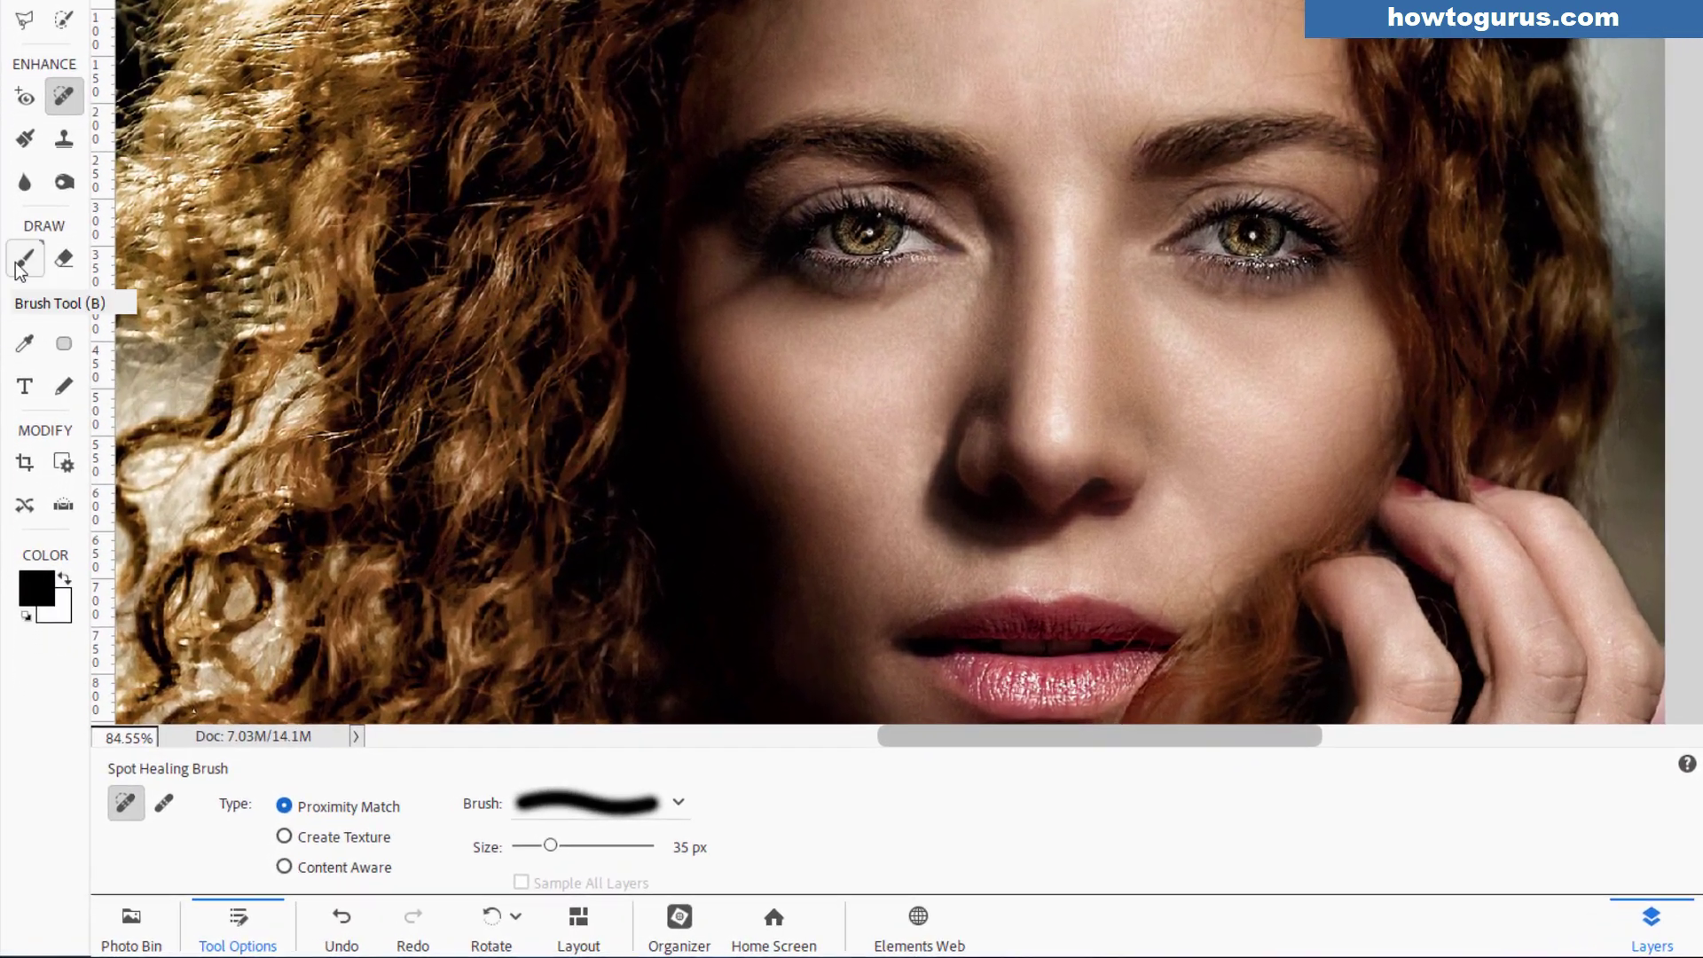
click(19, 406)
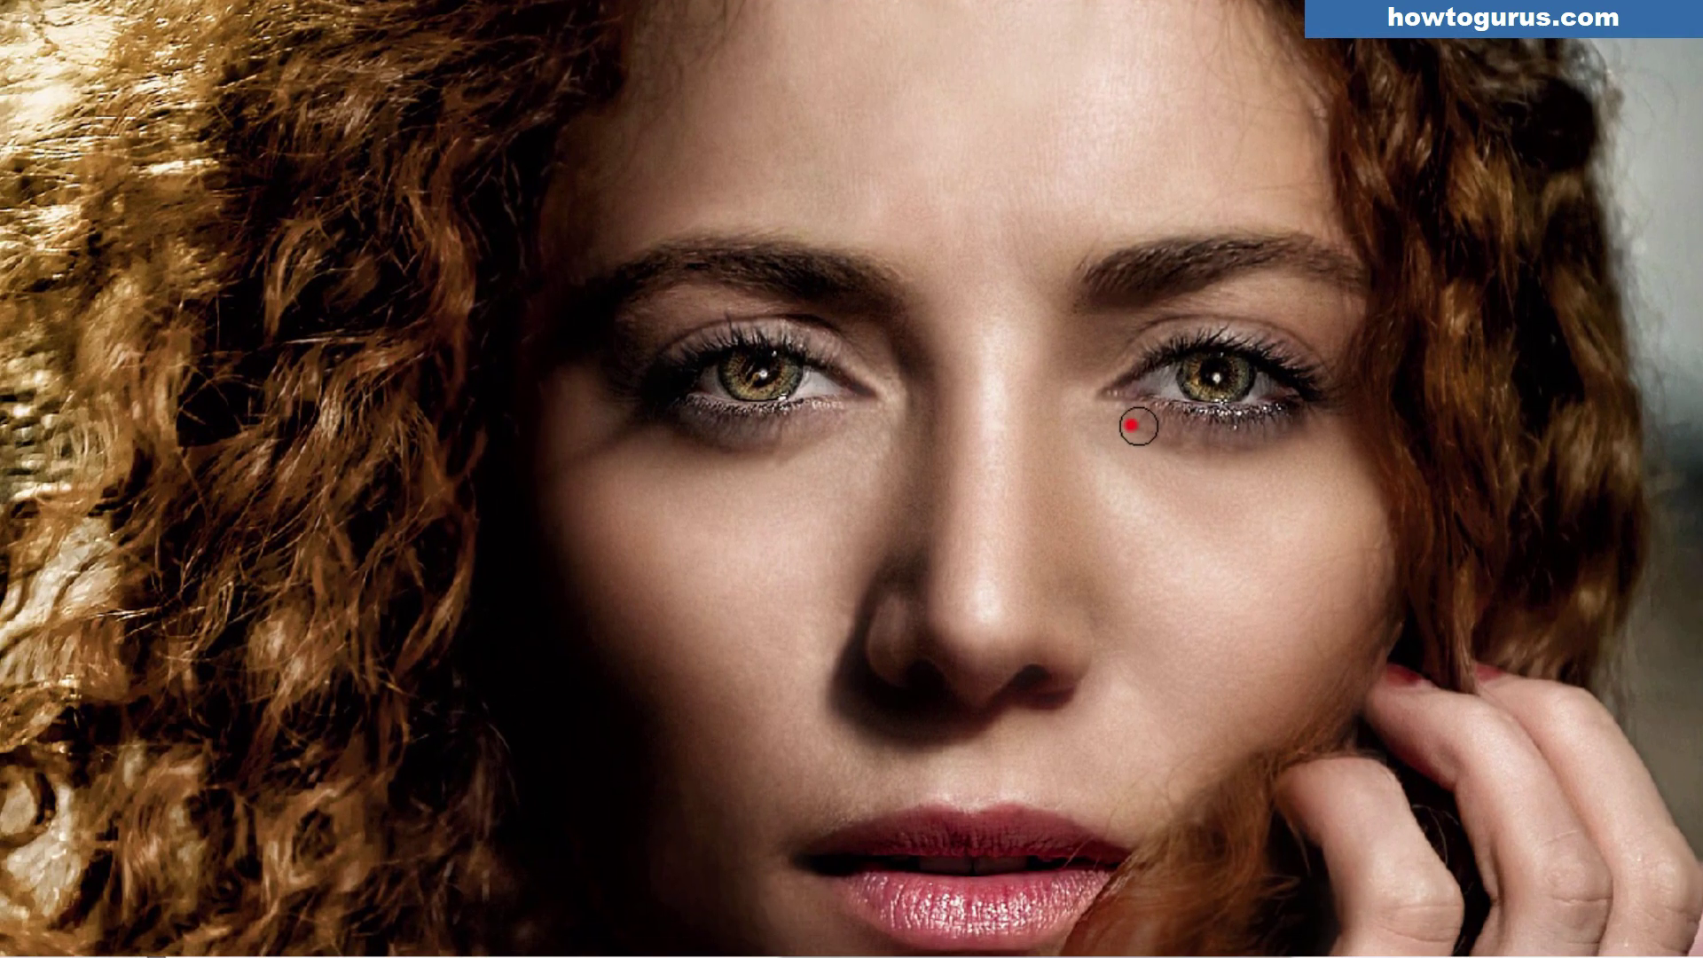
mouse_move(1244, 436)
mouse_down()
mouse_move(1300, 426)
mouse_move(1211, 446)
mouse_move(1135, 426)
mouse_up()
mouse_move(845, 412)
mouse_down()
mouse_move(754, 433)
mouse_move(653, 417)
mouse_move(760, 437)
mouse_move(820, 426)
mouse_up()
drag(856, 333, 734, 296)
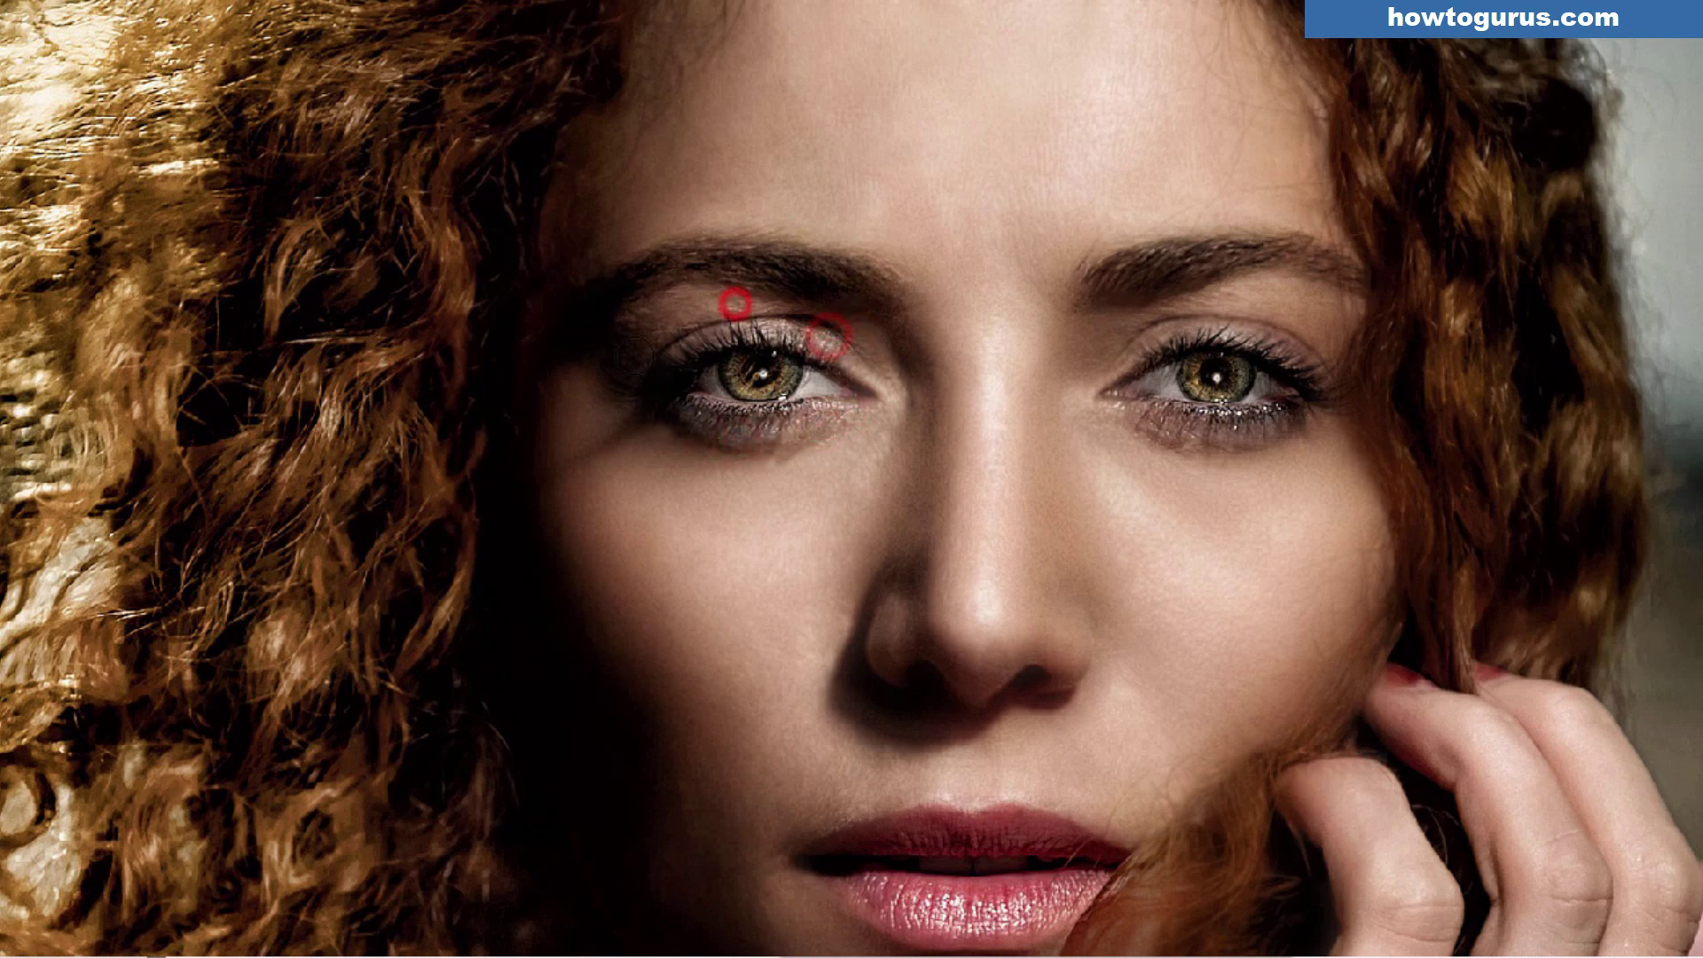
mouse_move(1118, 331)
mouse_down()
mouse_move(1252, 324)
mouse_move(1292, 342)
mouse_up()
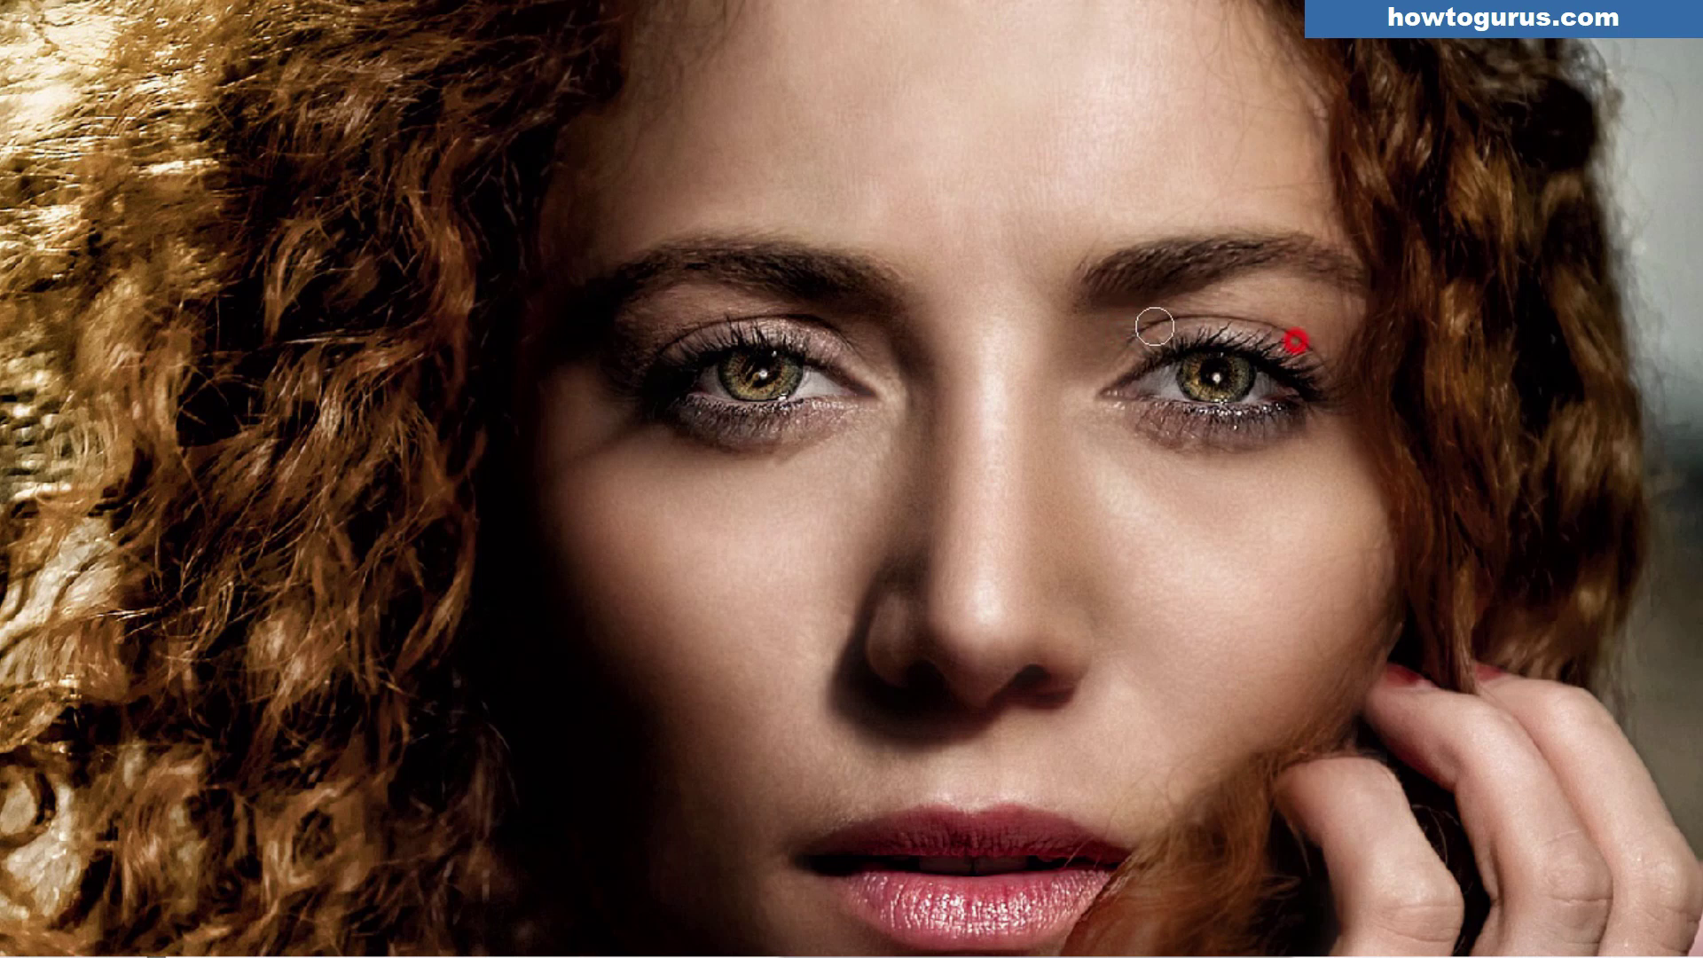
mouse_move(1126, 262)
mouse_down()
mouse_move(1312, 251)
mouse_move(1303, 268)
mouse_up()
mouse_move(856, 275)
mouse_down()
mouse_move(730, 248)
mouse_move(615, 294)
mouse_move(662, 285)
mouse_up()
- Paint the mask black around the nostrils and over the upper and lower lips
drag(1120, 657, 1091, 627)
mouse_move(880, 600)
mouse_down()
mouse_move(864, 657)
mouse_move(966, 719)
mouse_up()
mouse_move(1027, 670)
mouse_down()
mouse_move(1050, 684)
mouse_move(981, 697)
mouse_up()
click(822, 836)
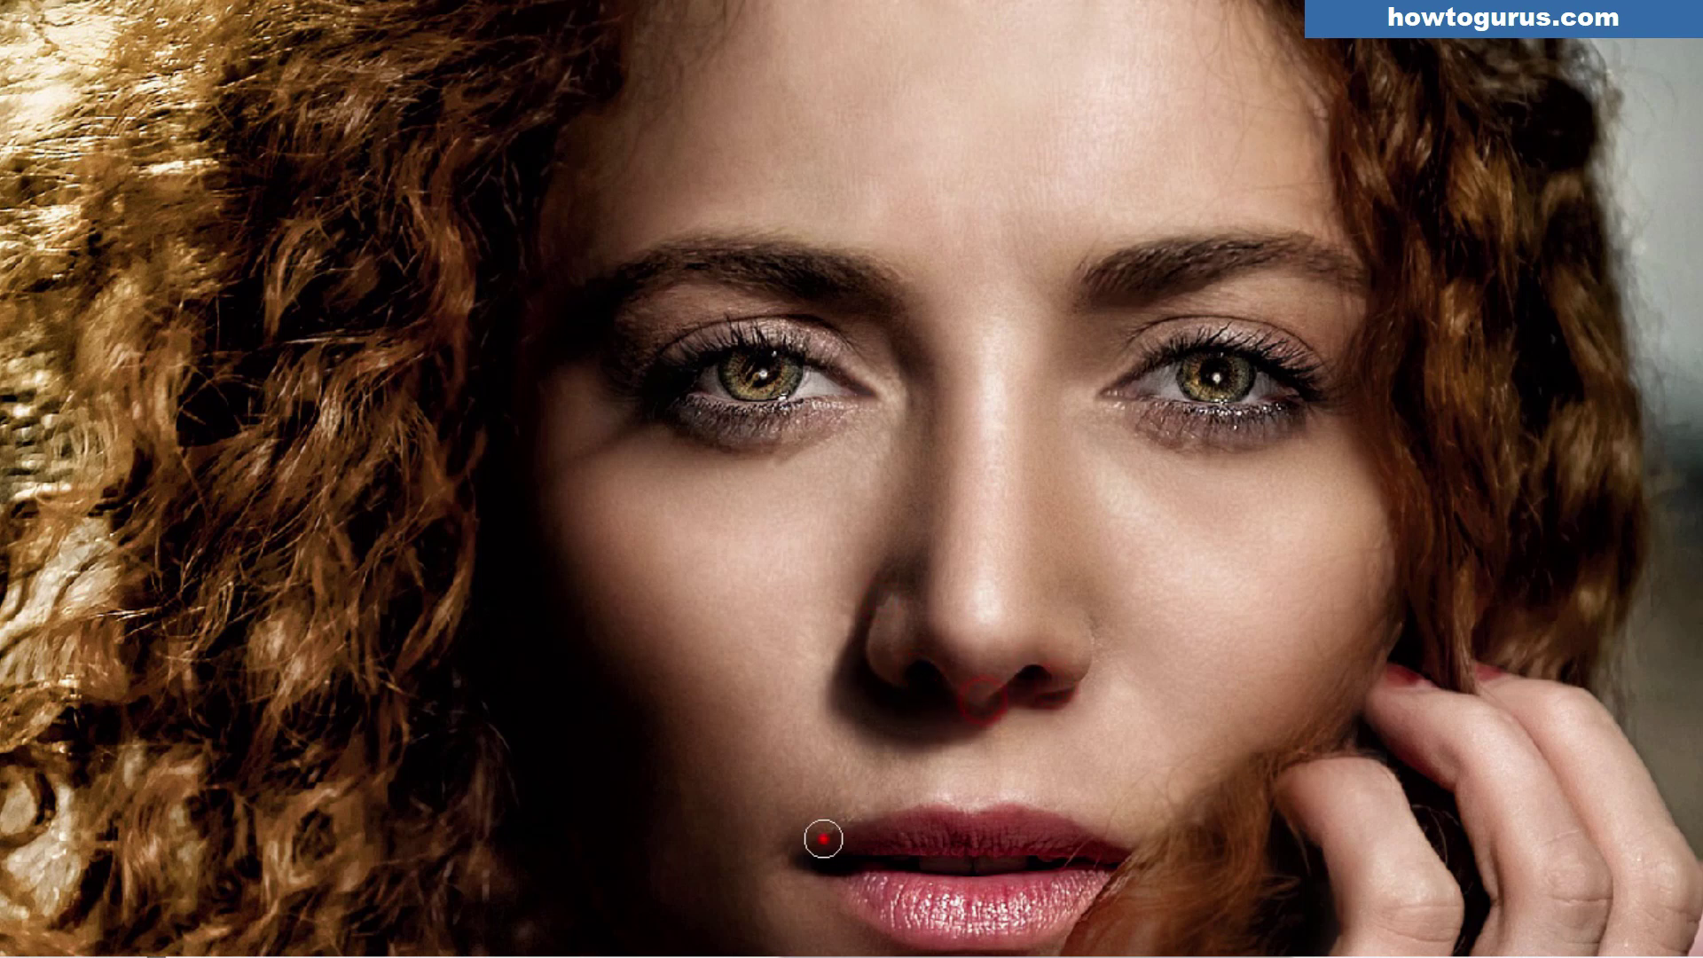
click(981, 802)
click(1061, 811)
click(828, 905)
click(1056, 677)
- Zoom out to the full image and turn off visibility of the masked smoothed copy
scroll(1113, 532, down, 2)
scroll(1115, 529, down, 1)
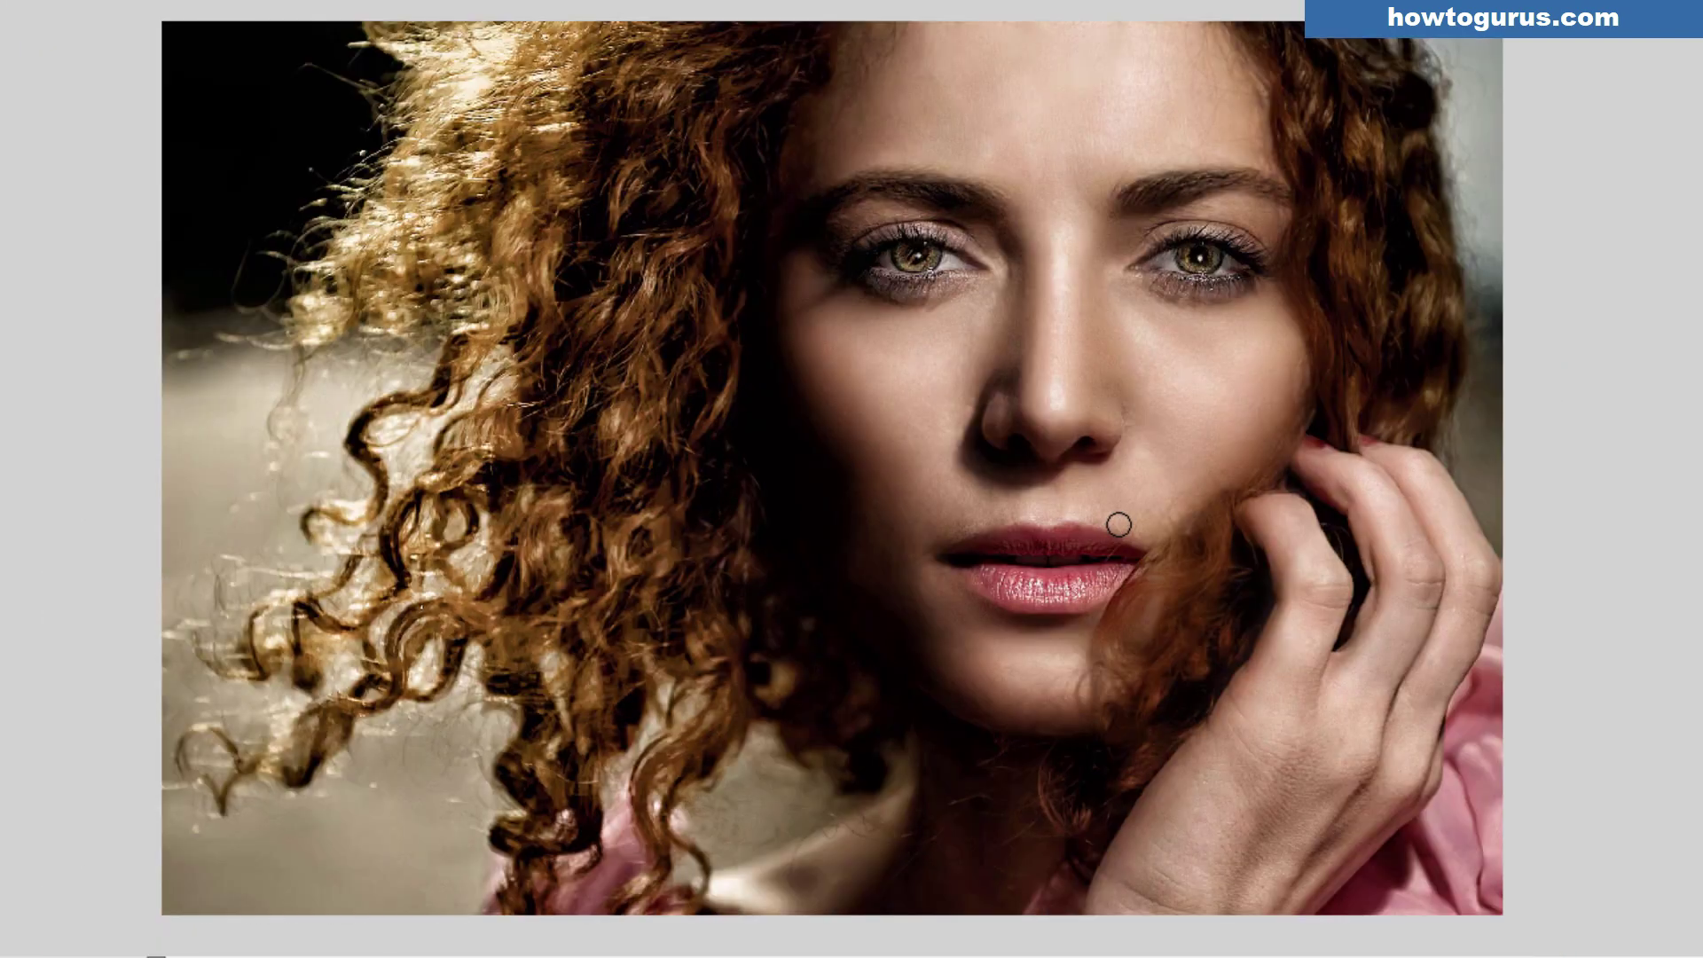
scroll(1202, 461, down, 1)
scroll(1202, 456, up, 1)
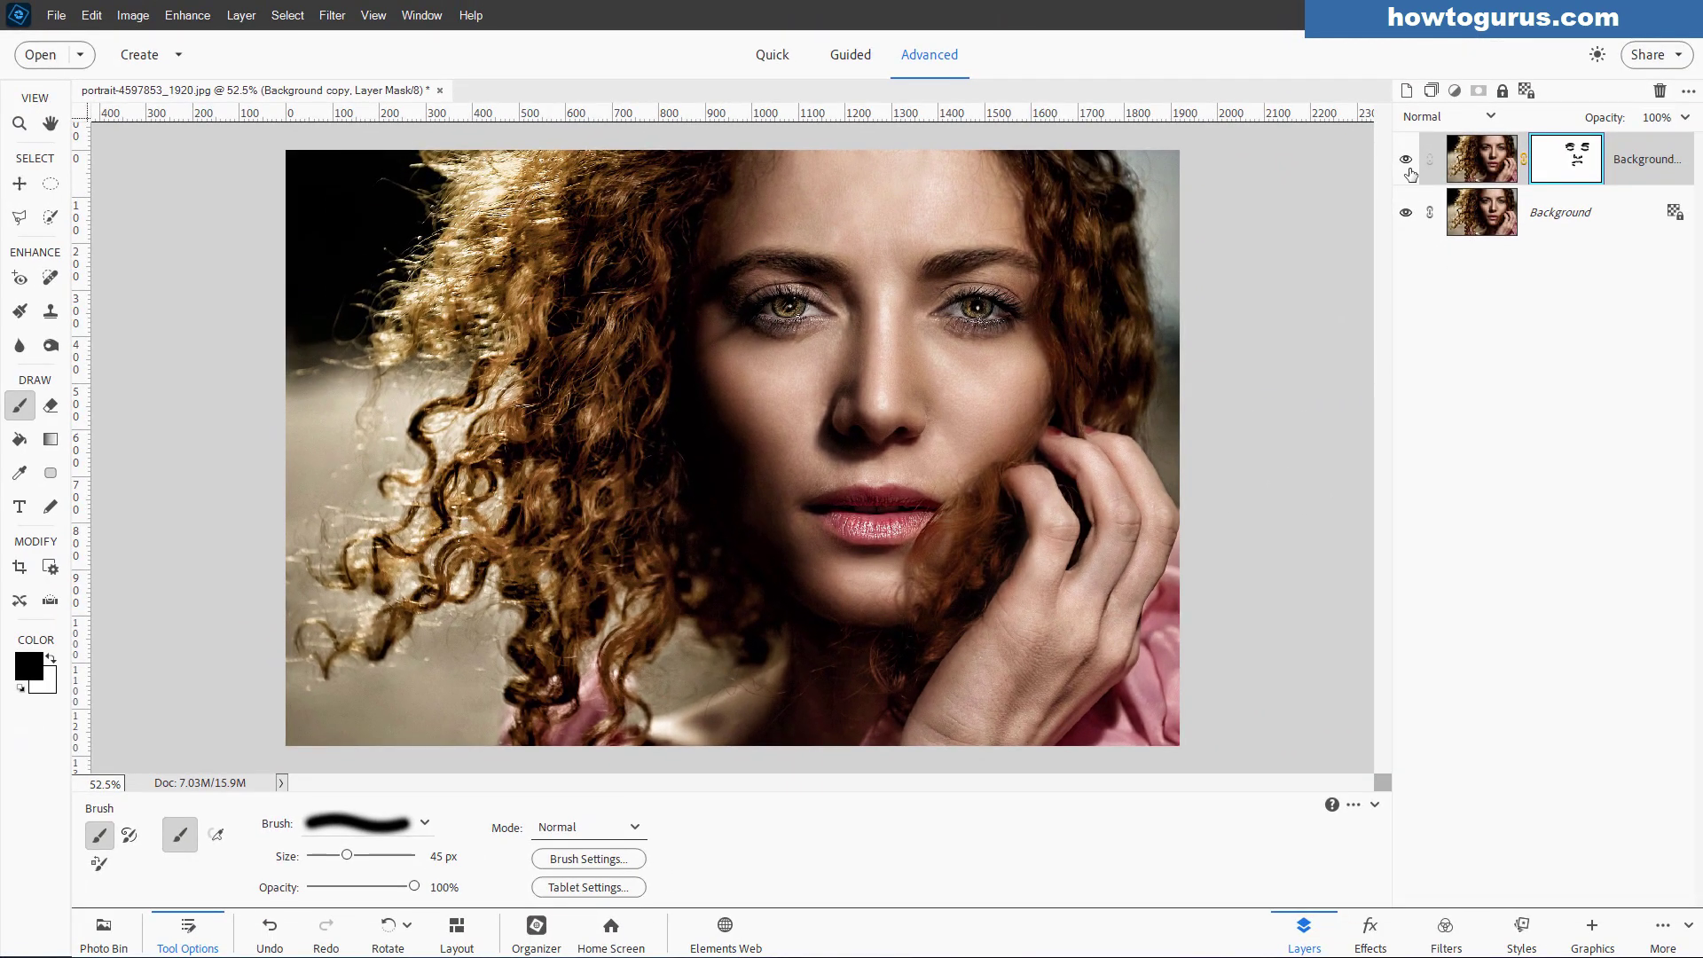
click(1406, 160)
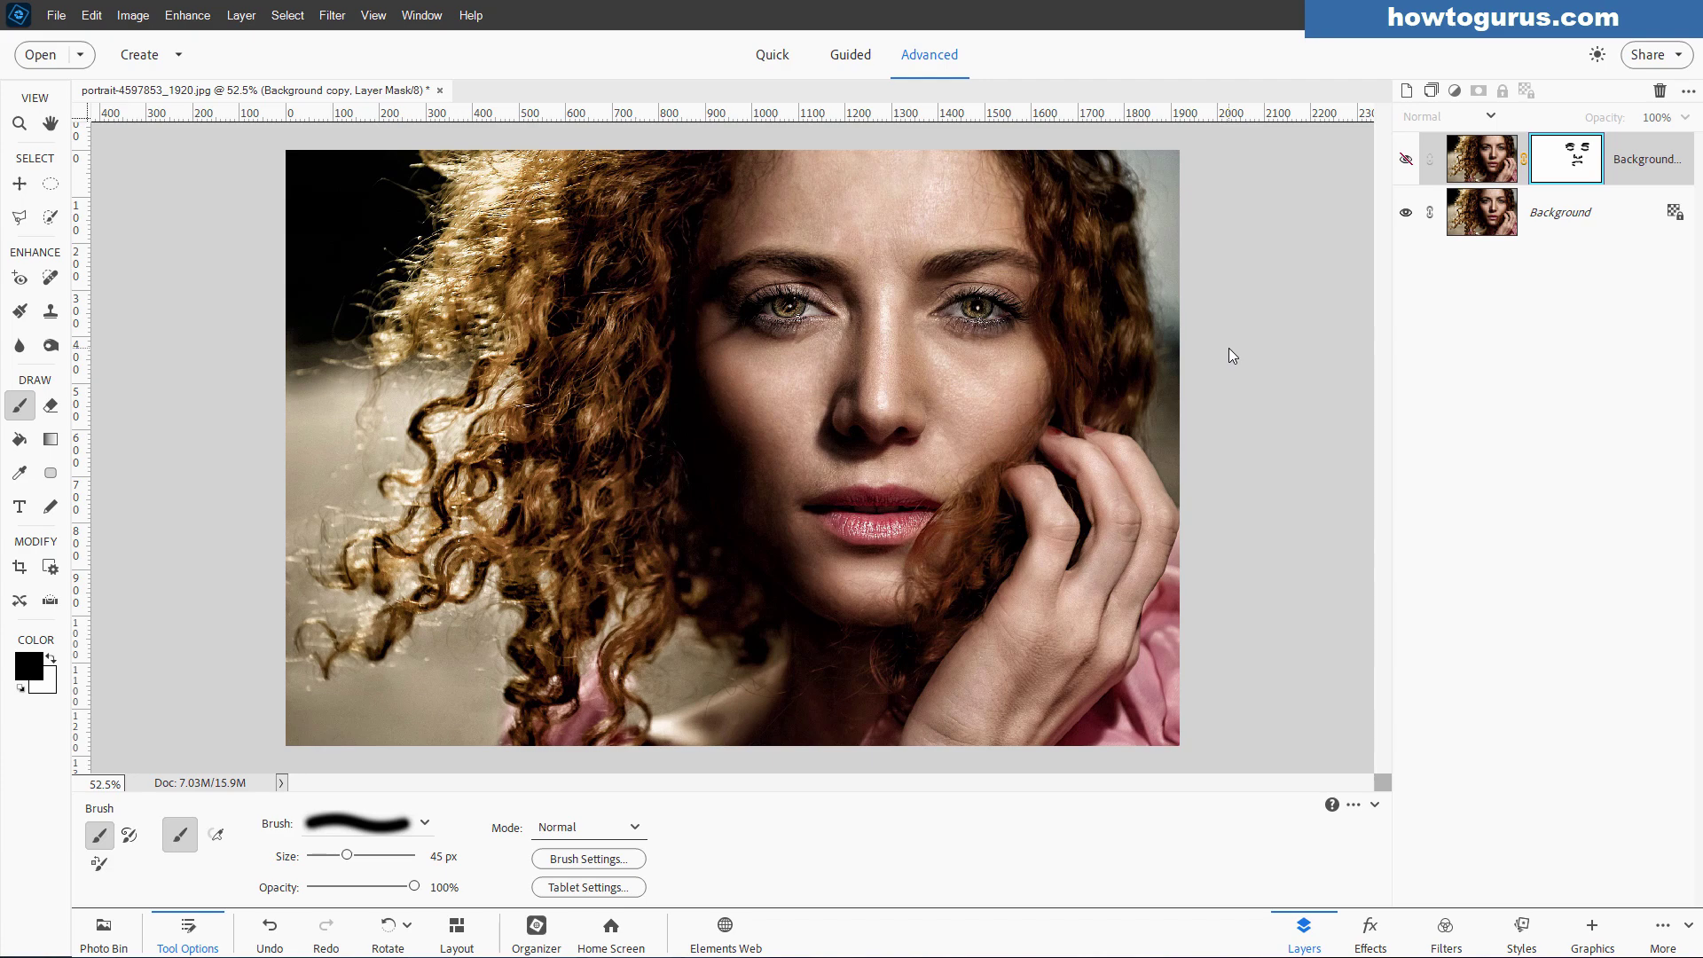
- Select the Background layer and duplicate it, accepting the name Background copy 2
click(1565, 219)
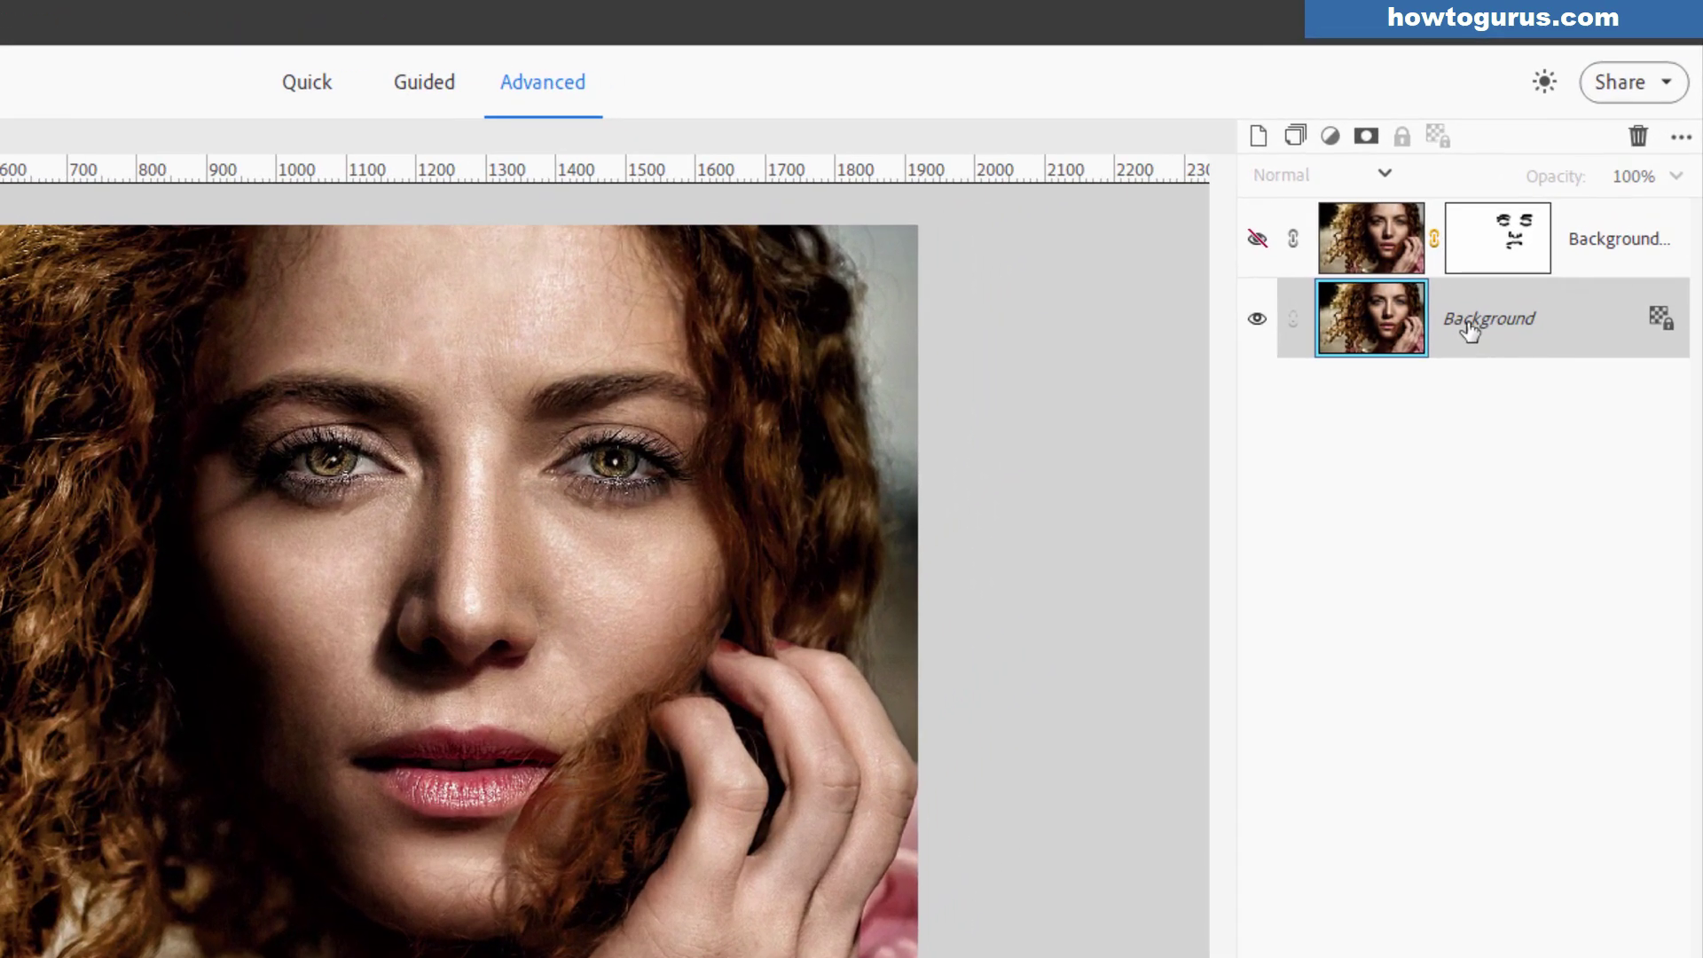
right_click(1468, 327)
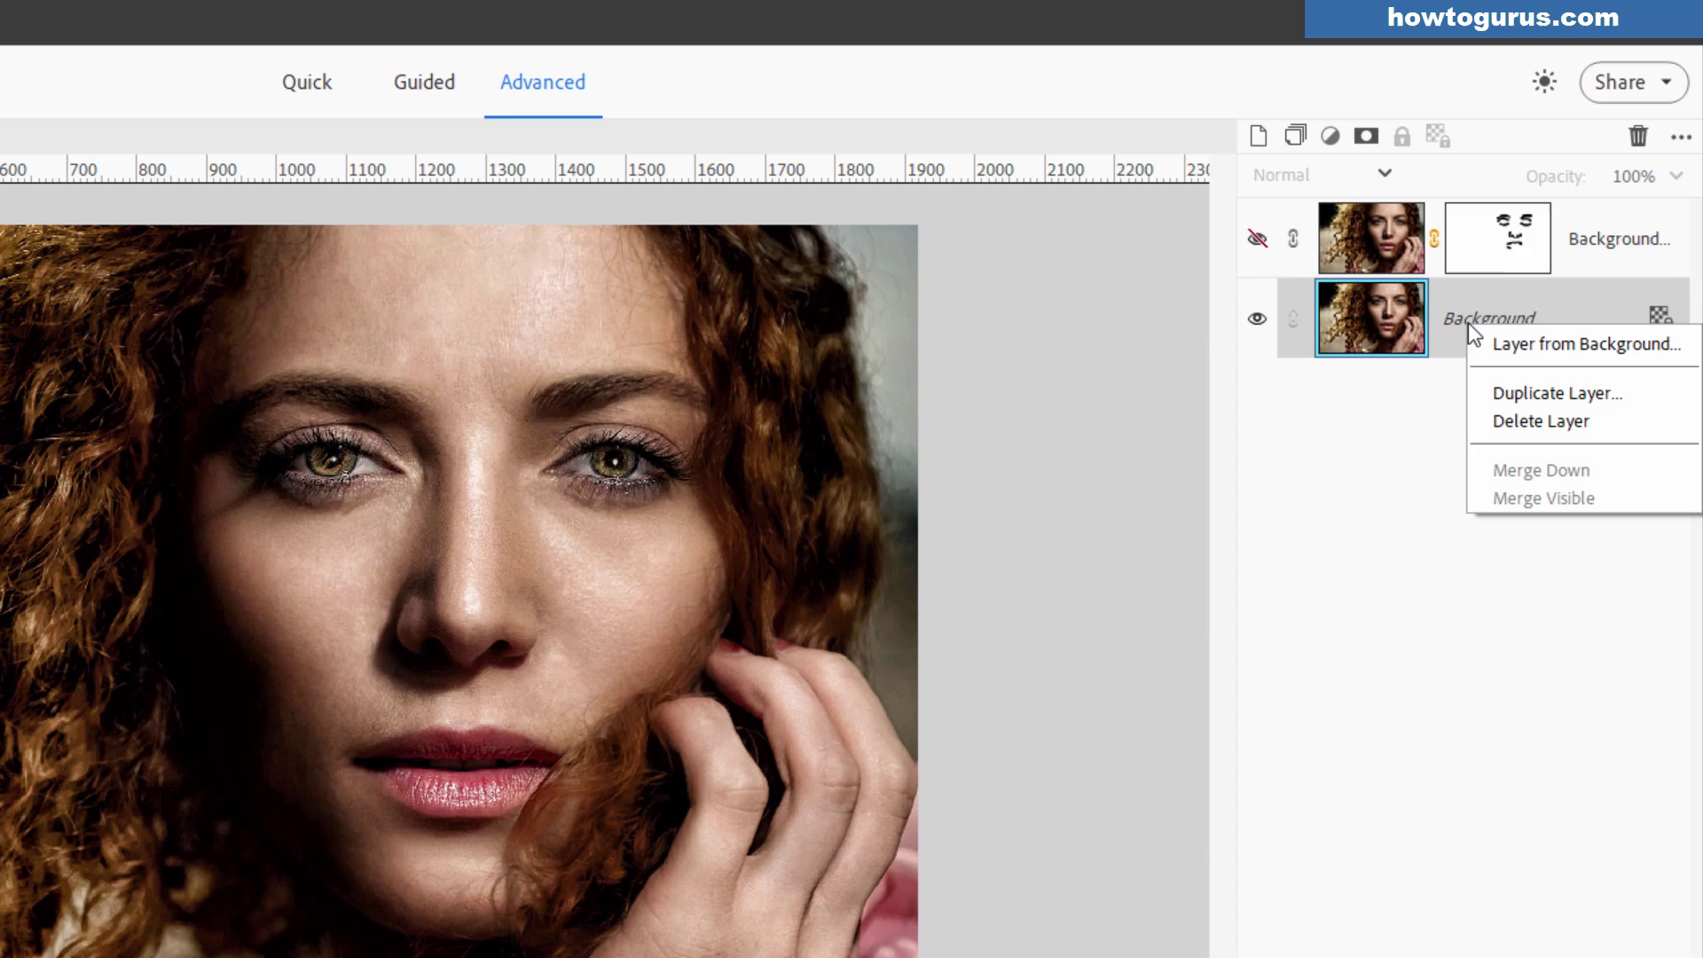
click(1539, 390)
click(222, 488)
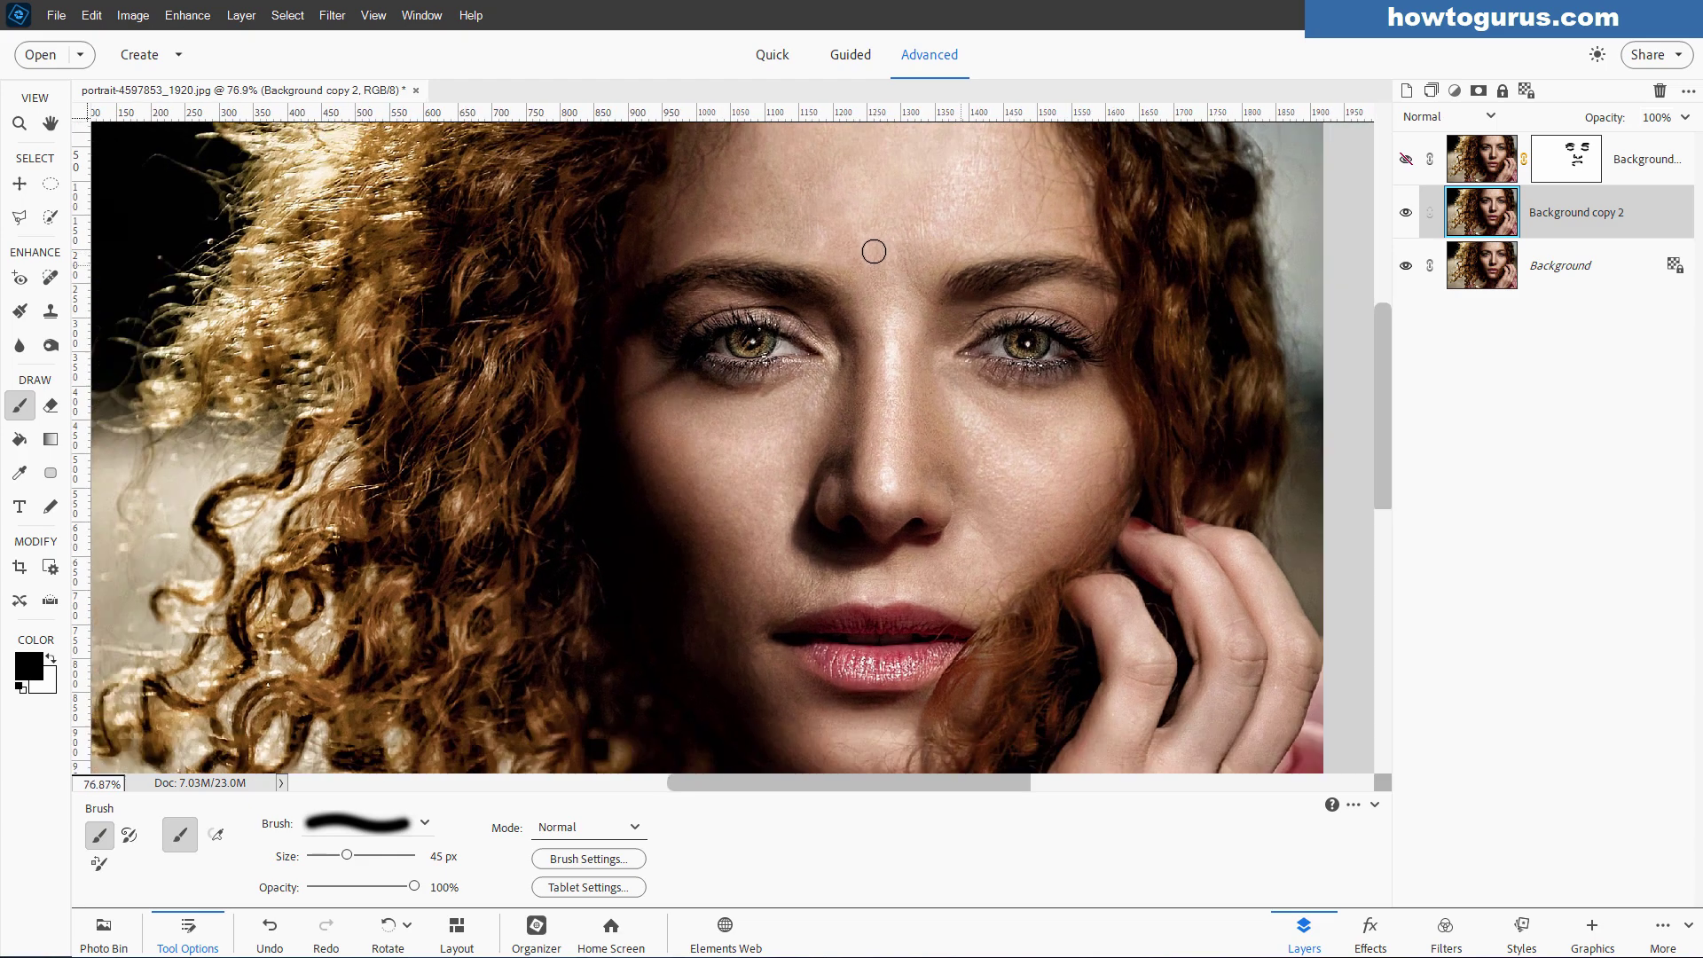
scroll(874, 252, up, 1)
scroll(882, 242, down, 1)
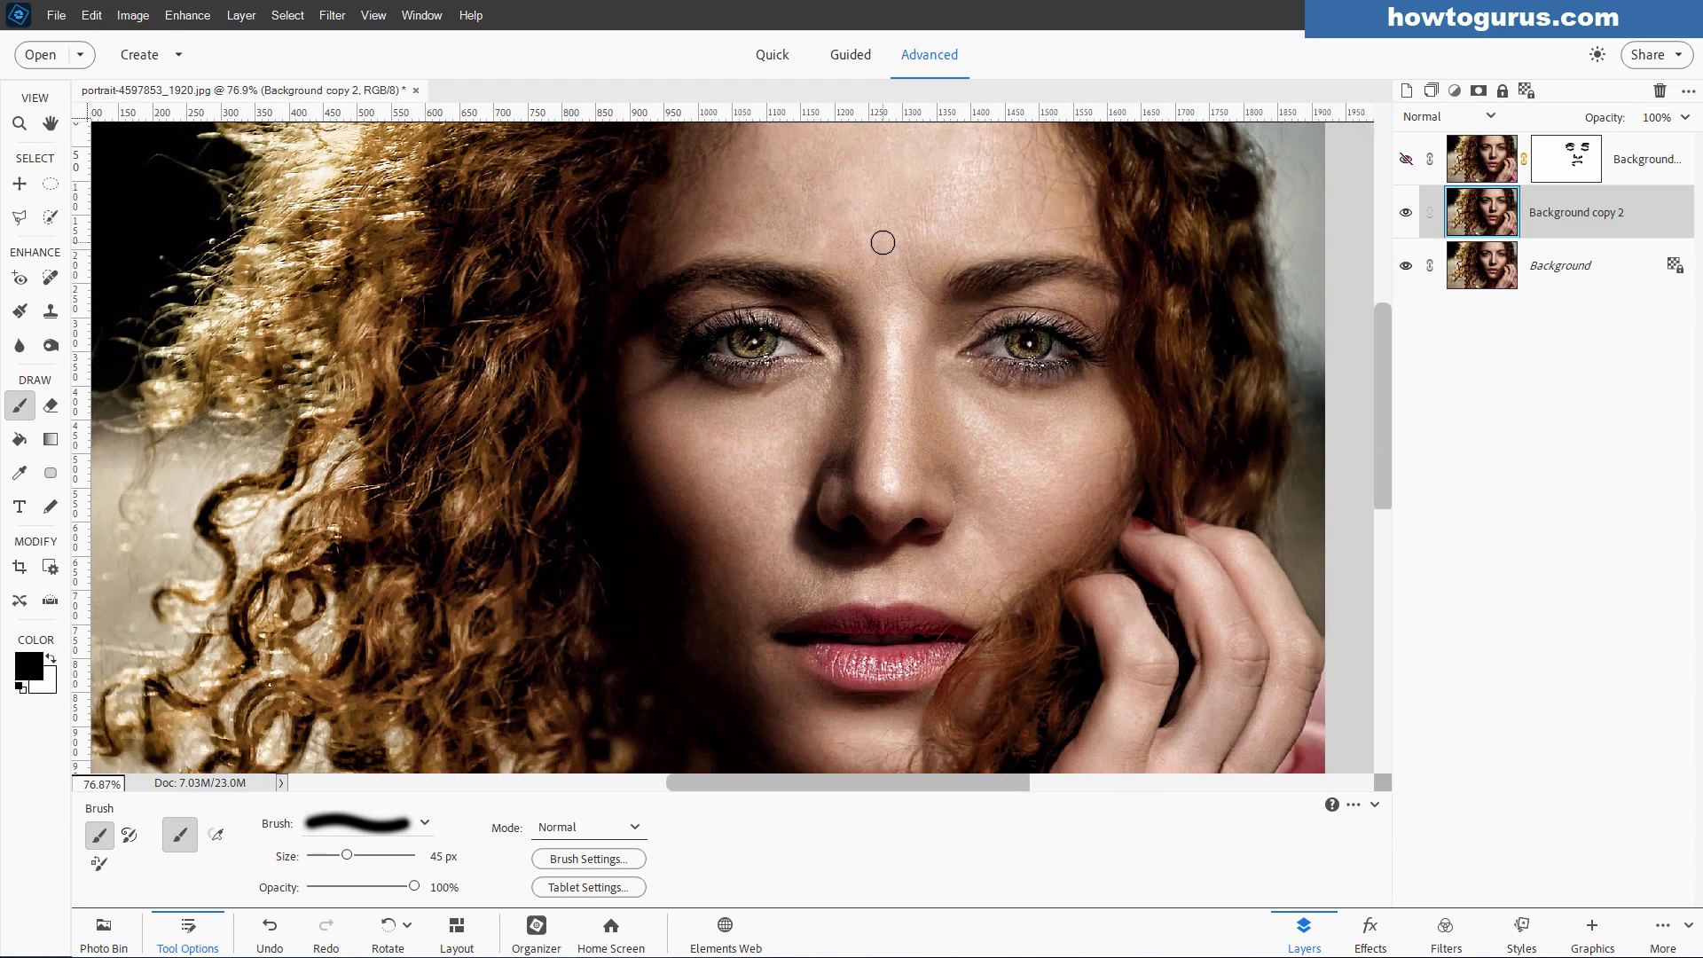
scroll(532, 212, up, 2)
scroll(255, 165, up, 1)
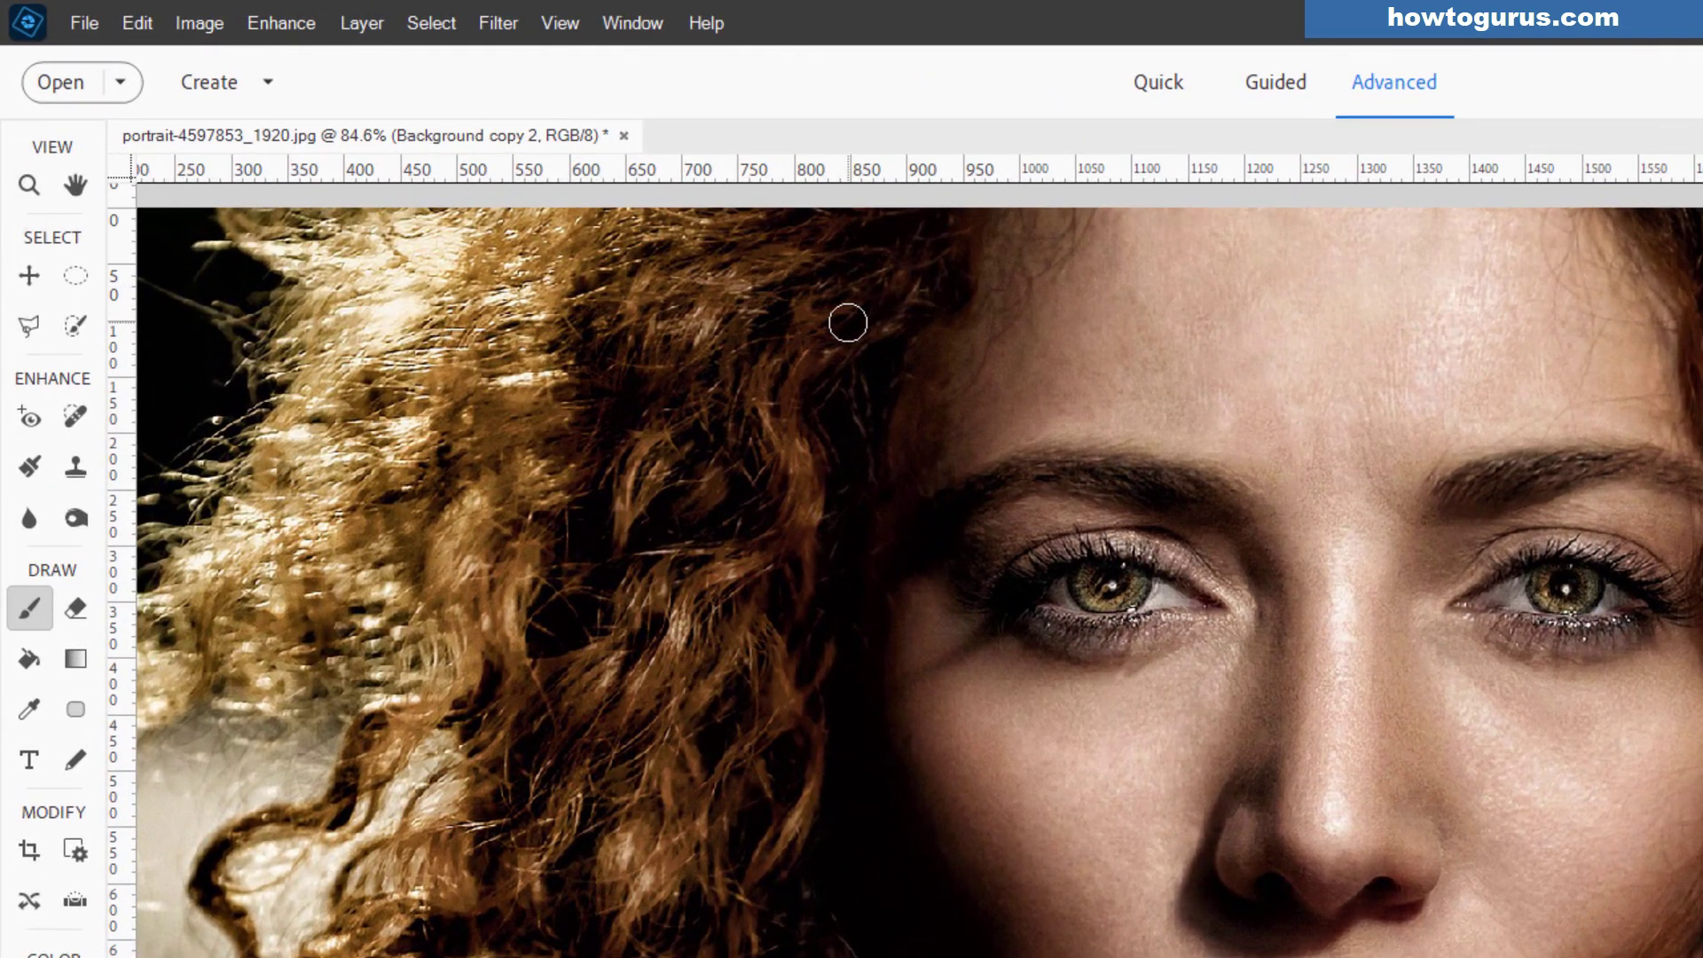
- Review the General preferences and cancel without changes, then select the Blur tool
click(137, 23)
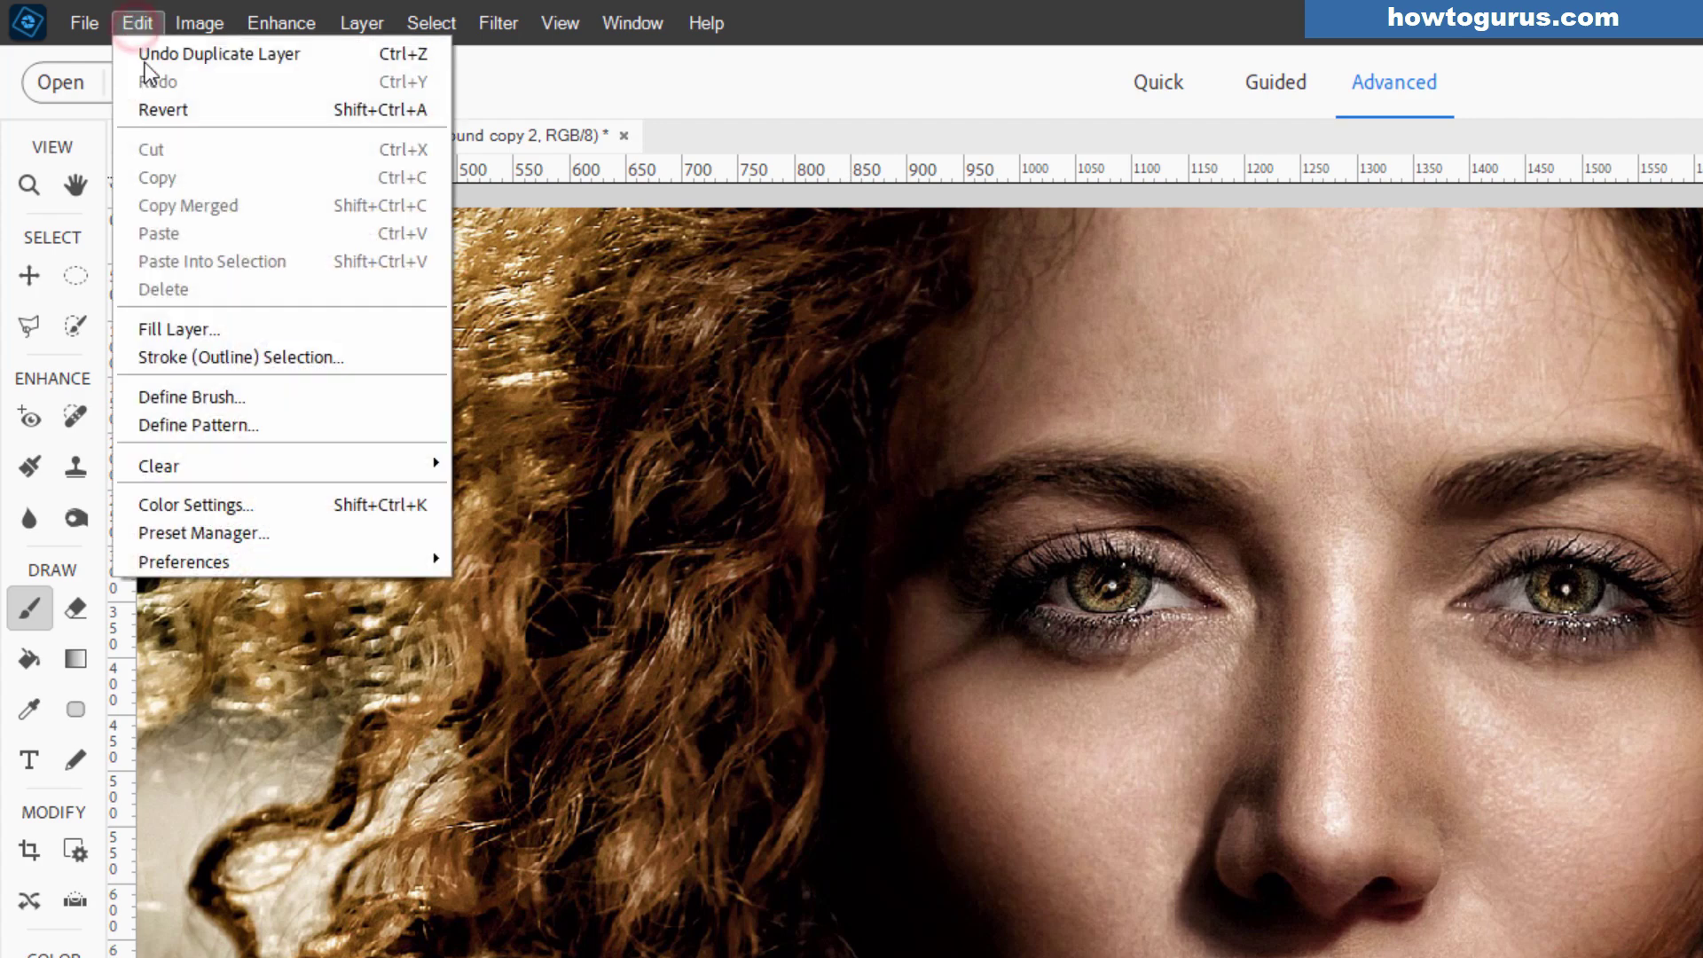
mouse_move(365, 559)
click(502, 559)
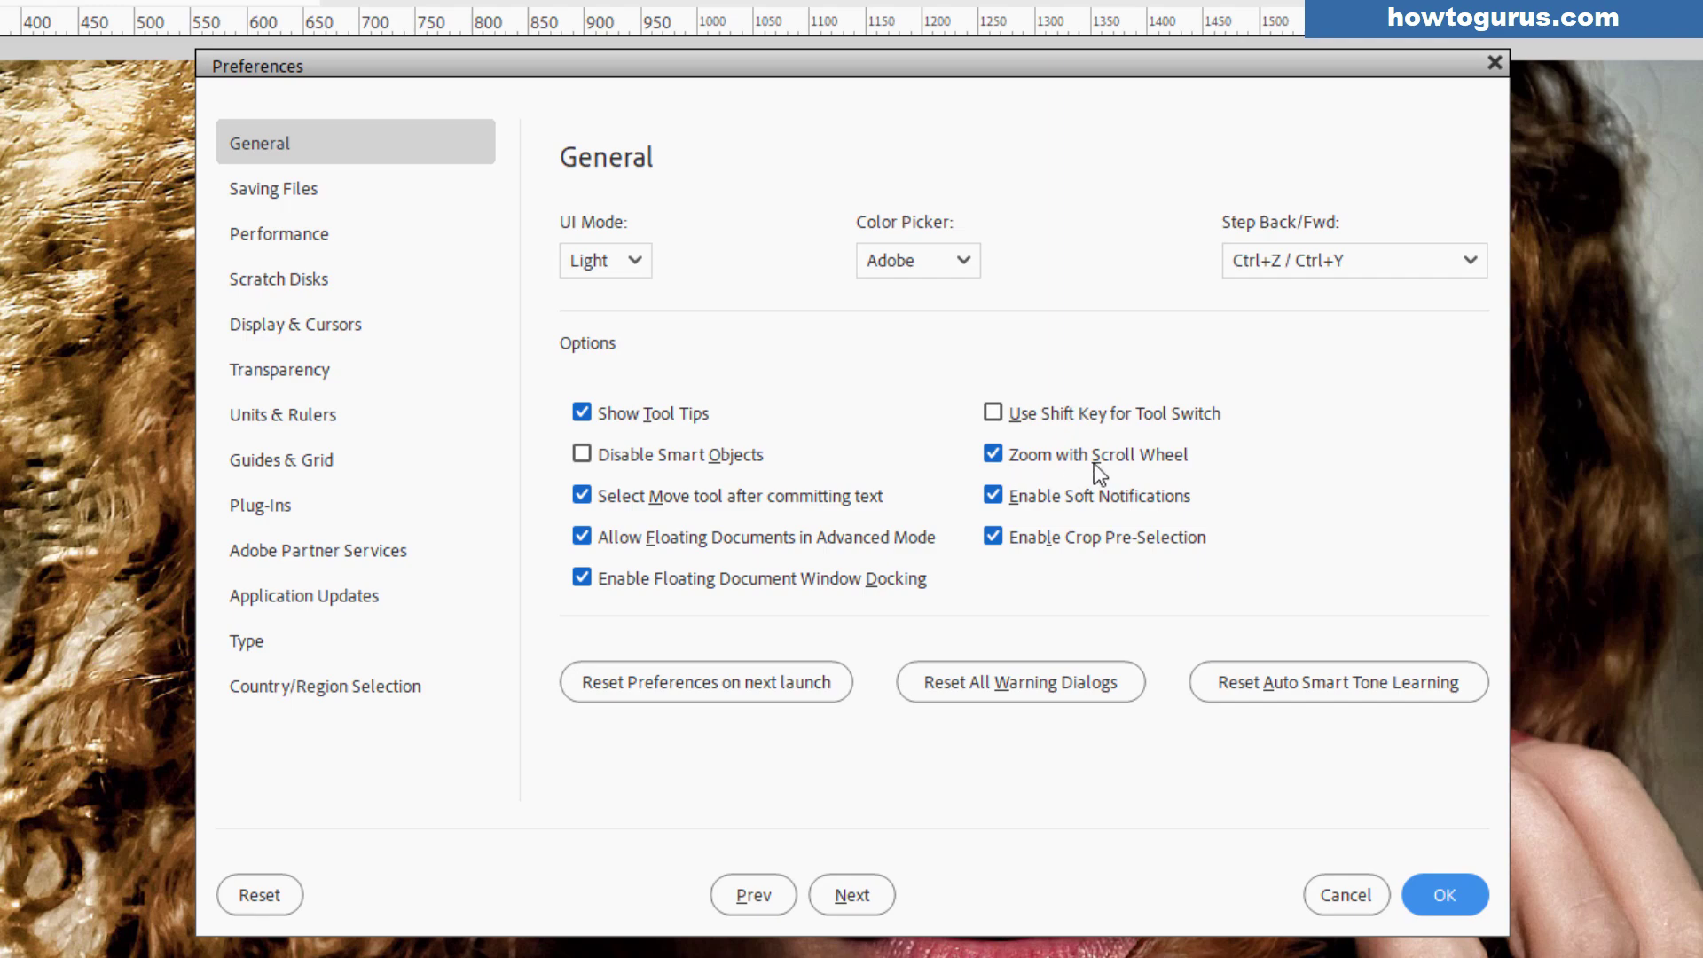
click(1363, 894)
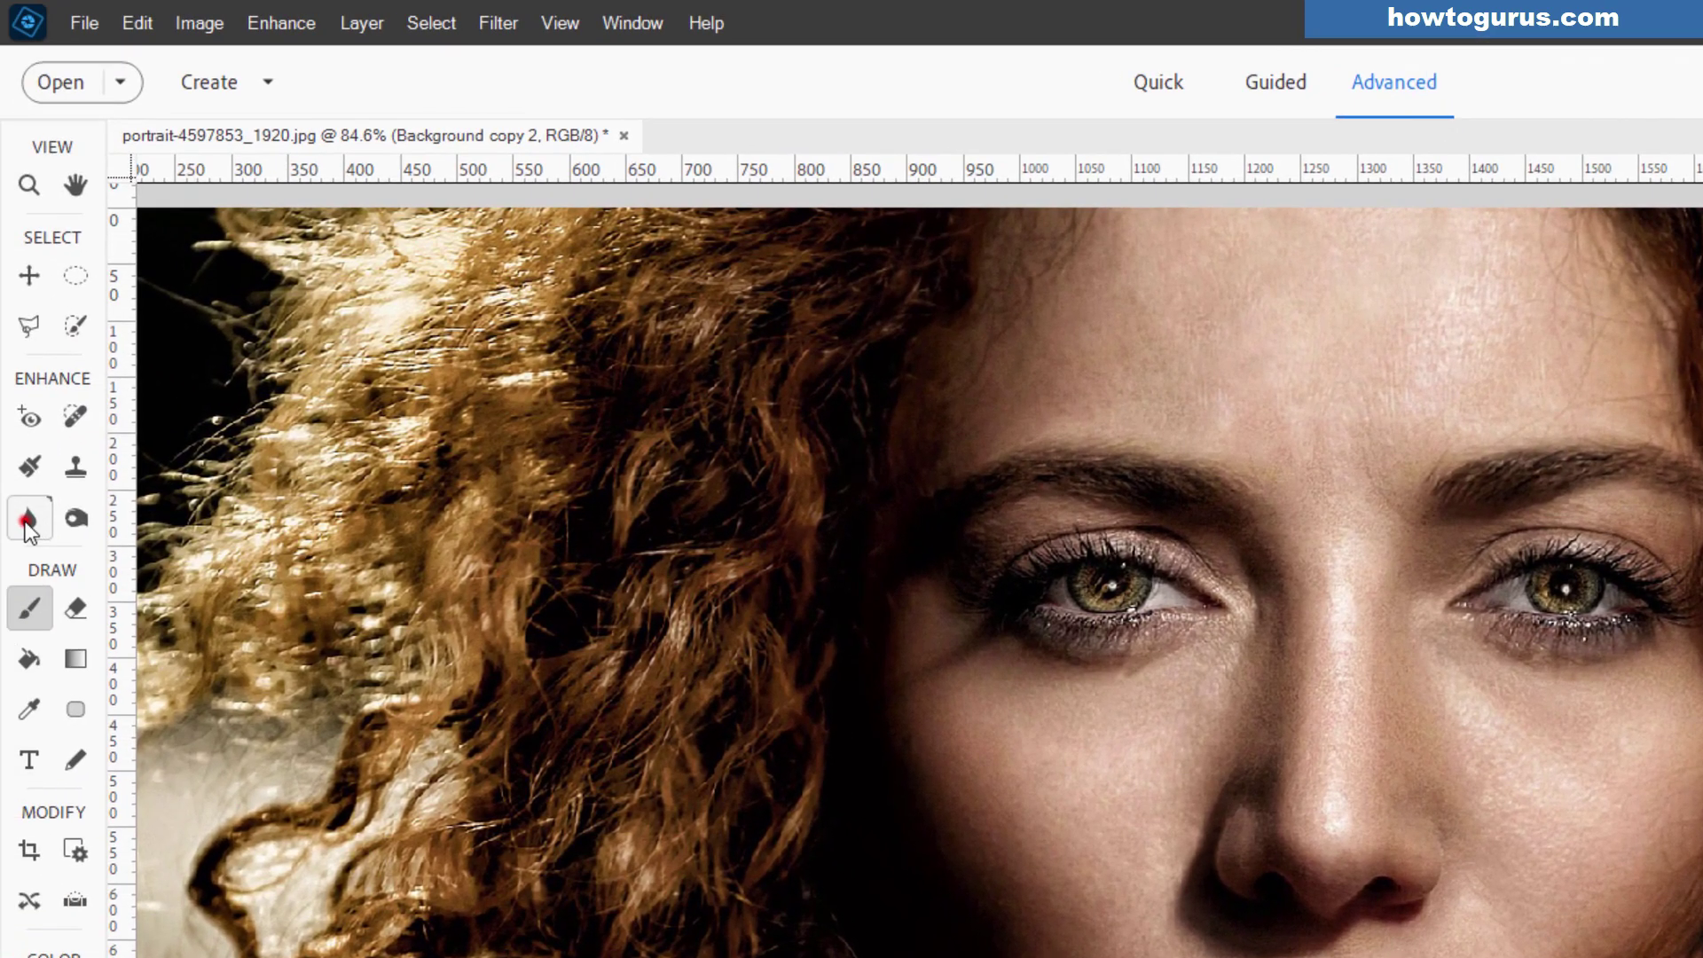
click(29, 522)
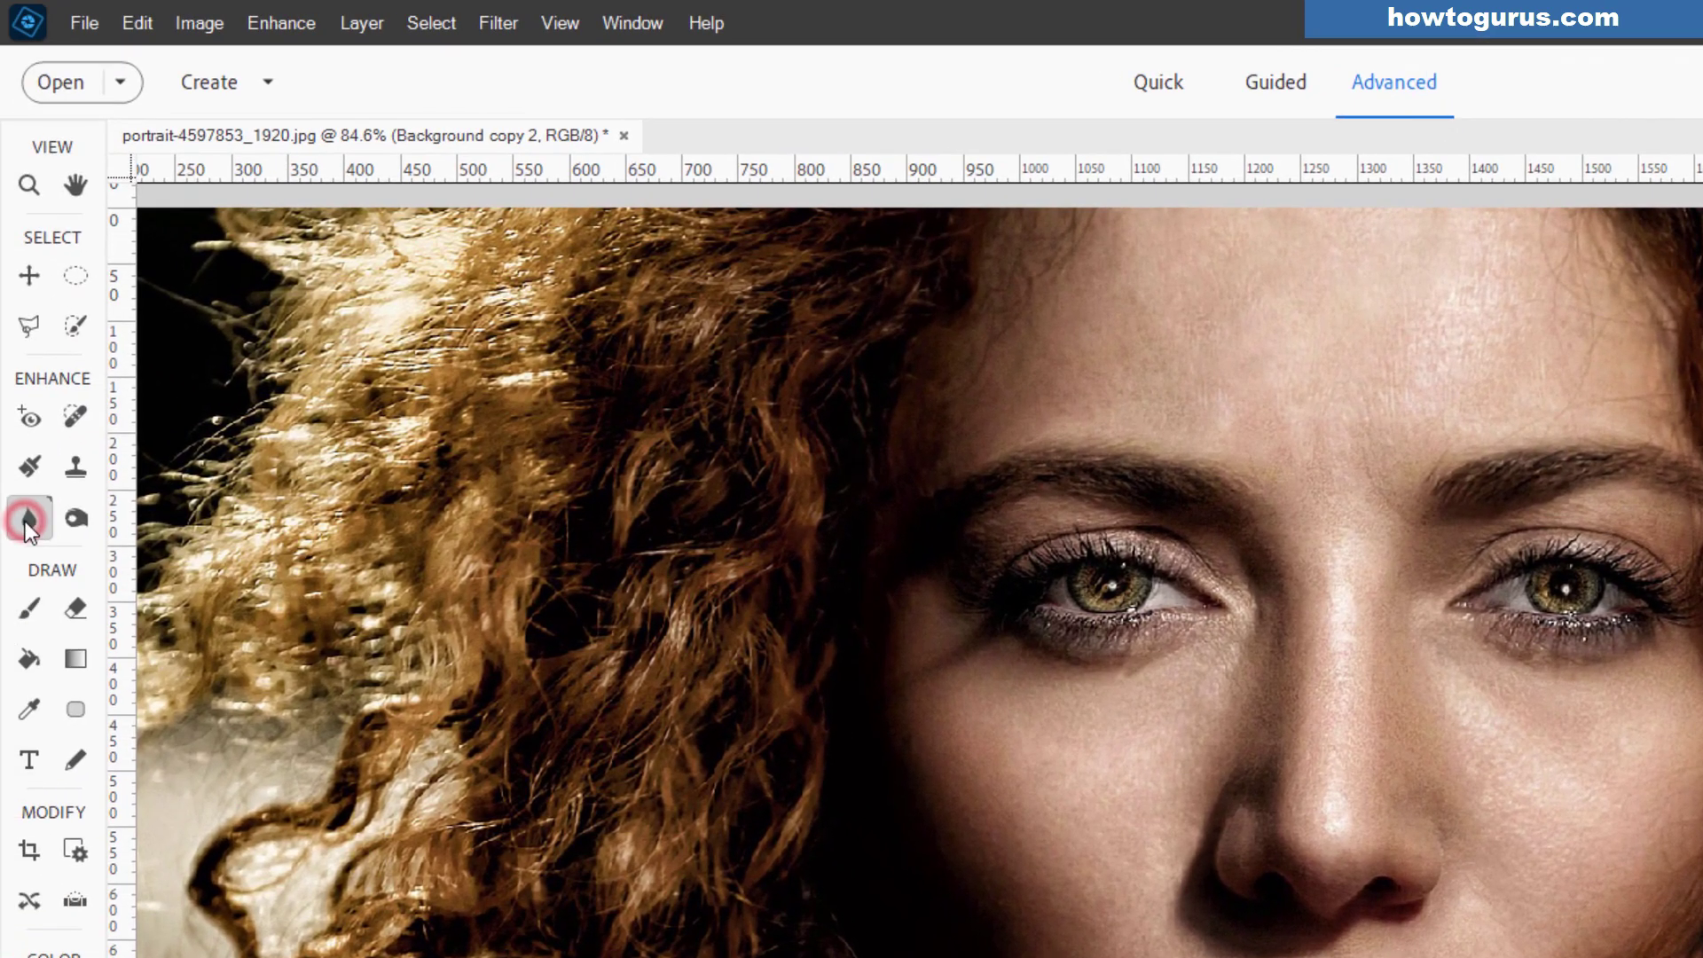